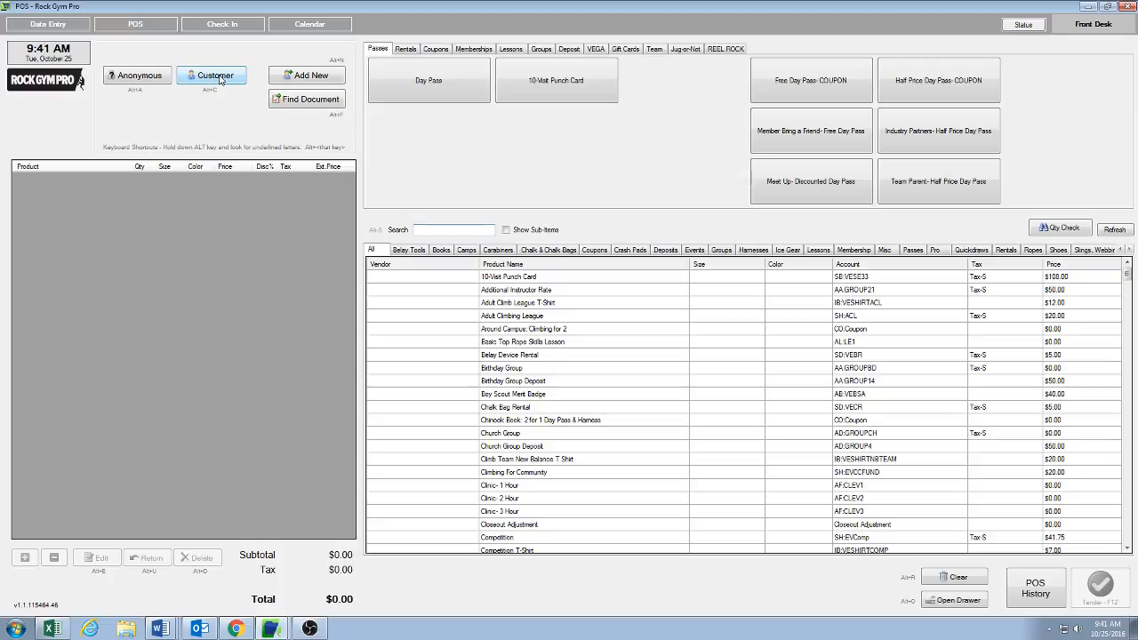
Step: Look up a customer by last name and select a matching customer from the remote results
{"action": "left_click", "coordinate": [218, 78]}
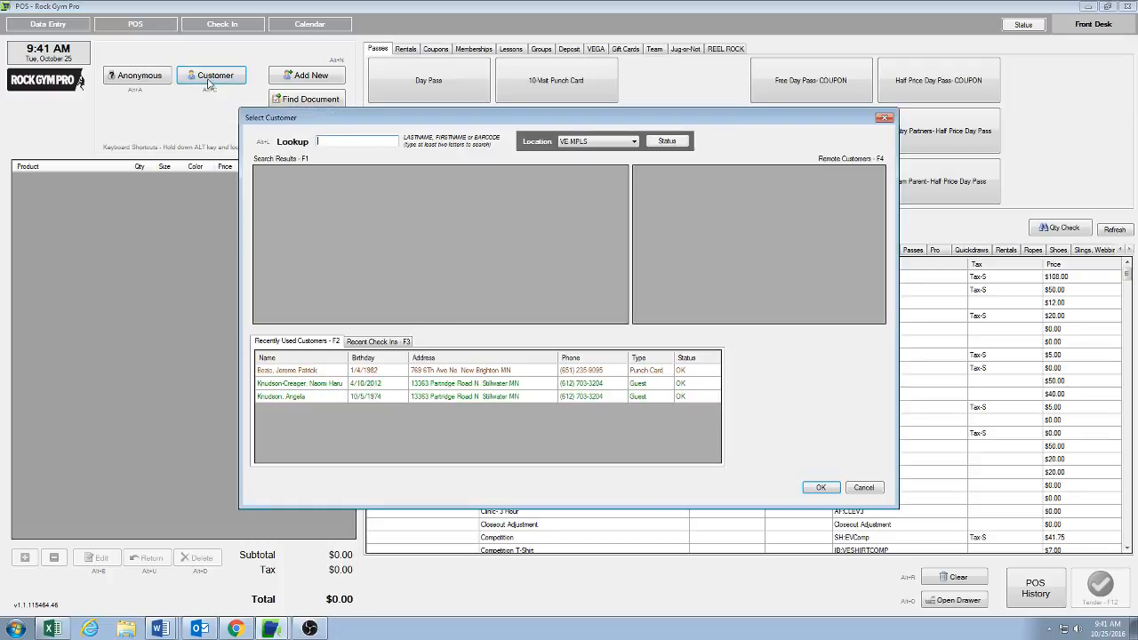
{"action": "left_click", "coordinate": [395, 342]}
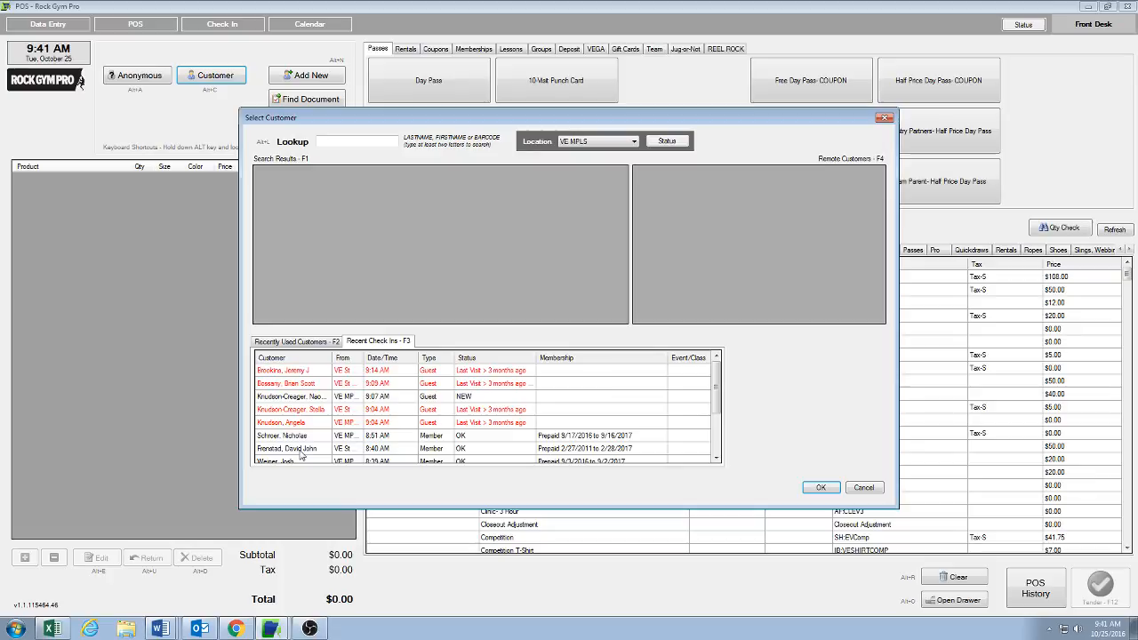
{"action": "left_click", "coordinate": [334, 141]}
{"action": "type", "text": "paino"}
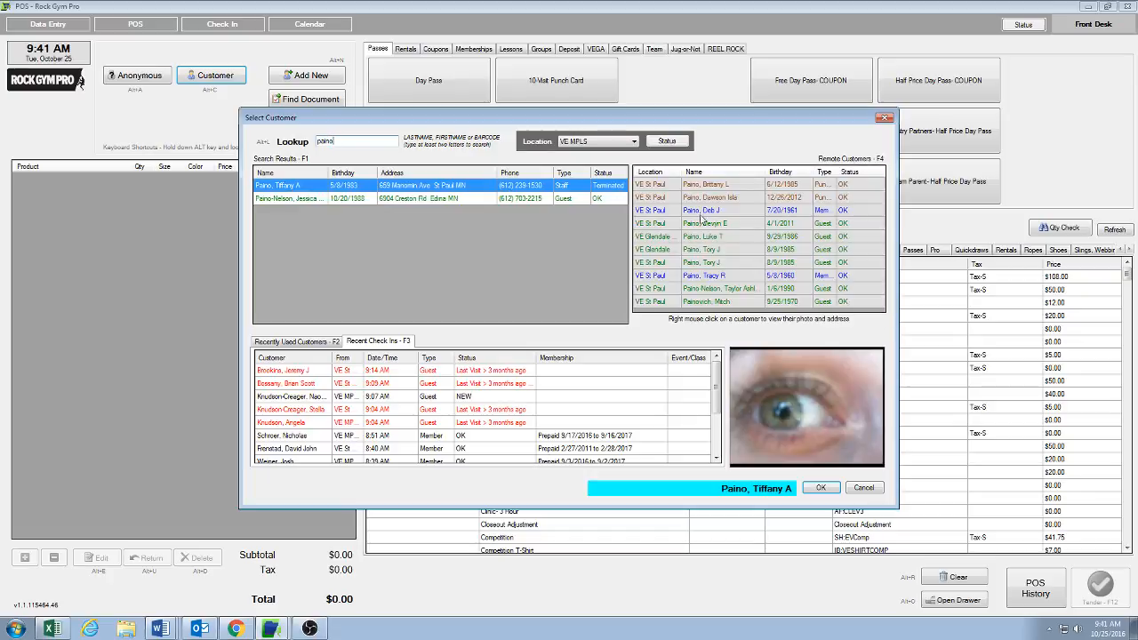
{"action": "left_click", "coordinate": [717, 185]}
{"action": "left_click", "coordinate": [819, 488]}
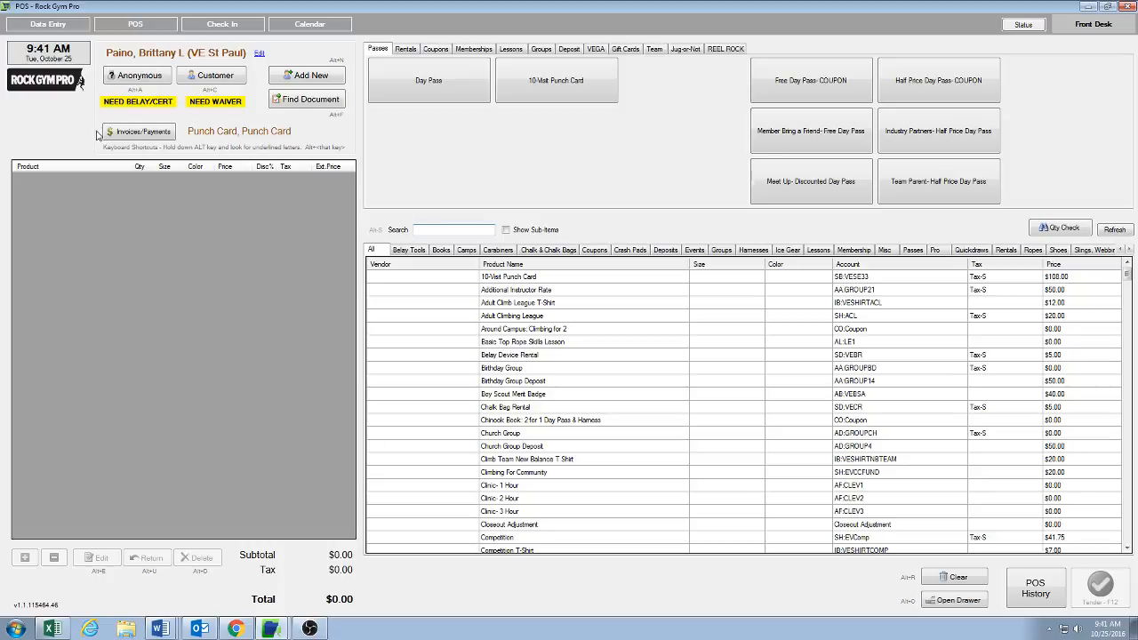
Step: Switch to an anonymous sale and add a Shoe Rental to the cart
{"action": "left_click", "coordinate": [145, 74]}
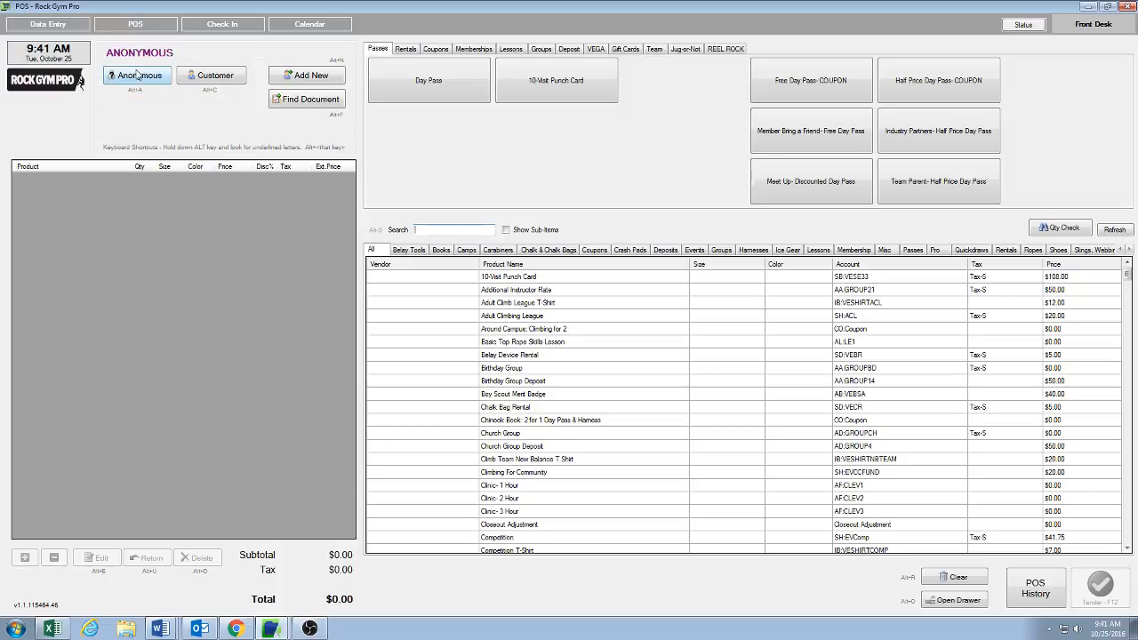
{"action": "left_click", "coordinate": [406, 49]}
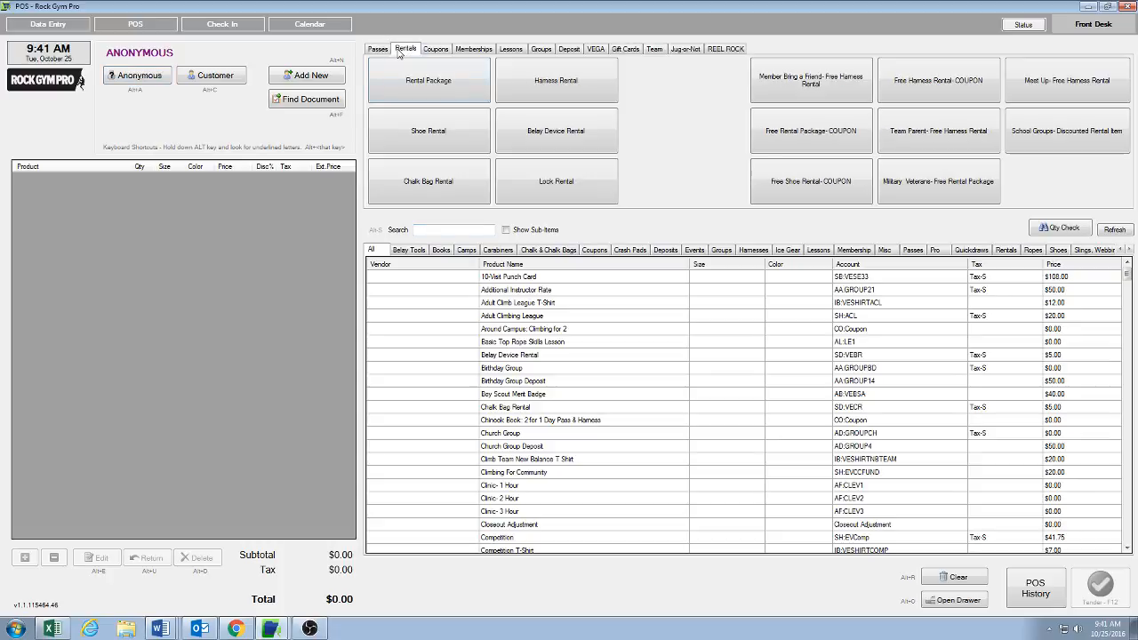
{"action": "left_click", "coordinate": [422, 136]}
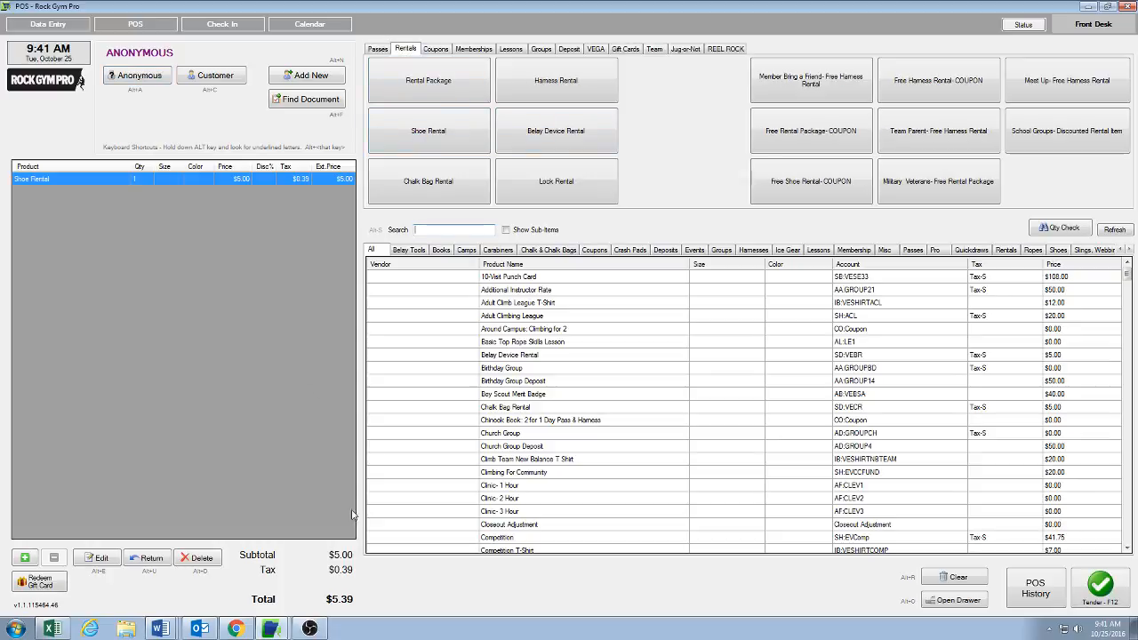
Step: Start tendering the sale and enter the staff PIN
{"action": "left_click", "coordinate": [1098, 583]}
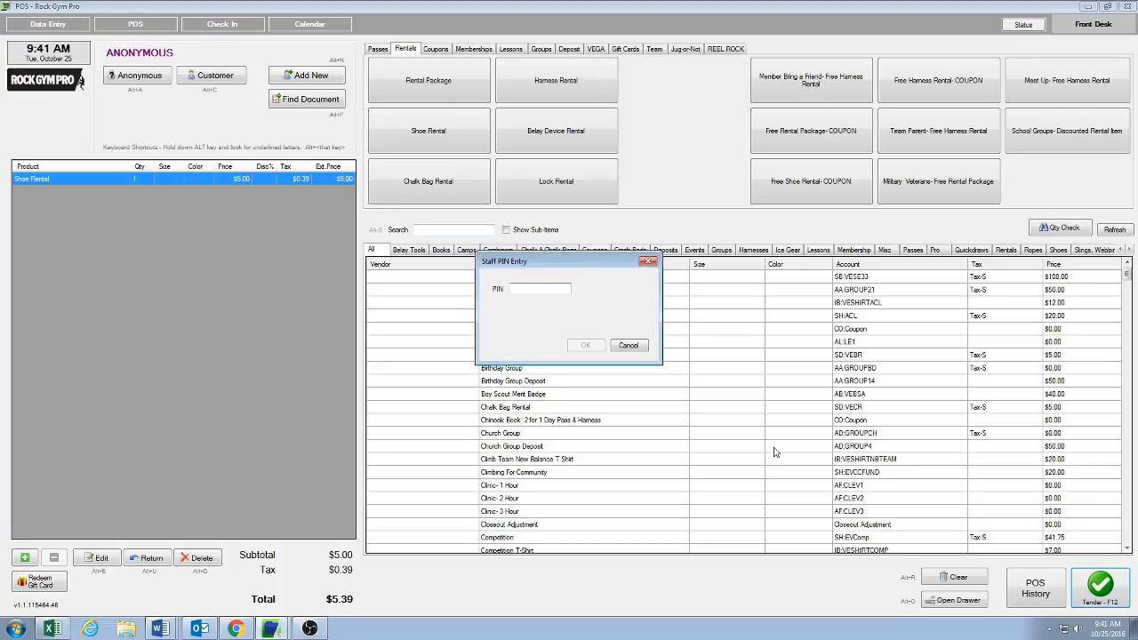
{"action": "type", "text": "1234"}
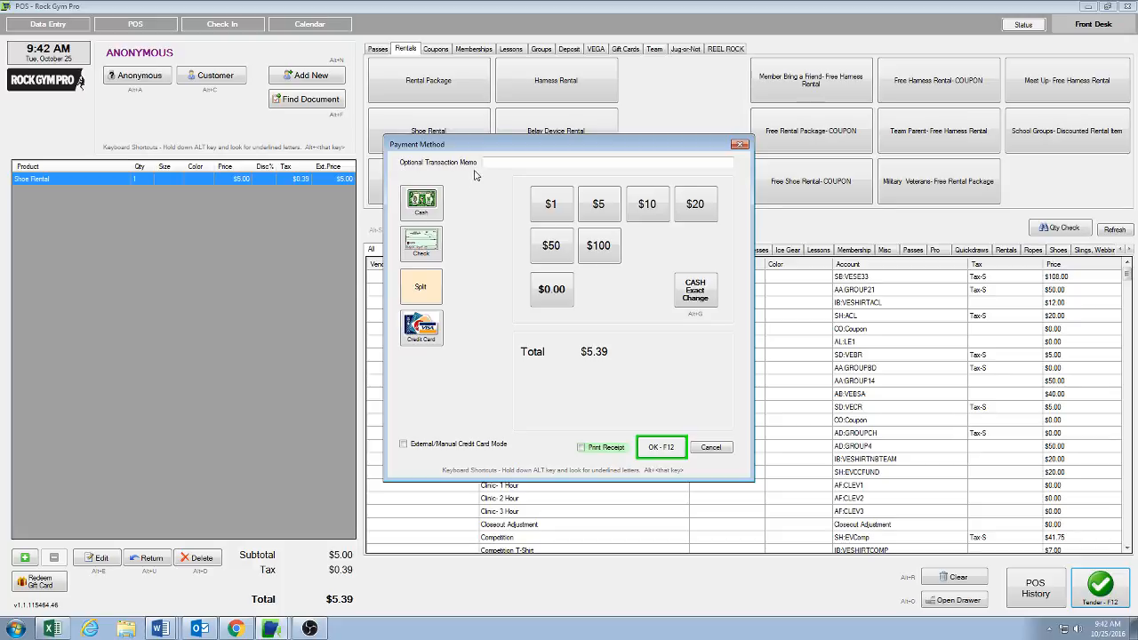
Step: Enter Mt Vernon School group as the optional transaction memo, then cancel the payment
{"action": "left_click", "coordinate": [512, 163]}
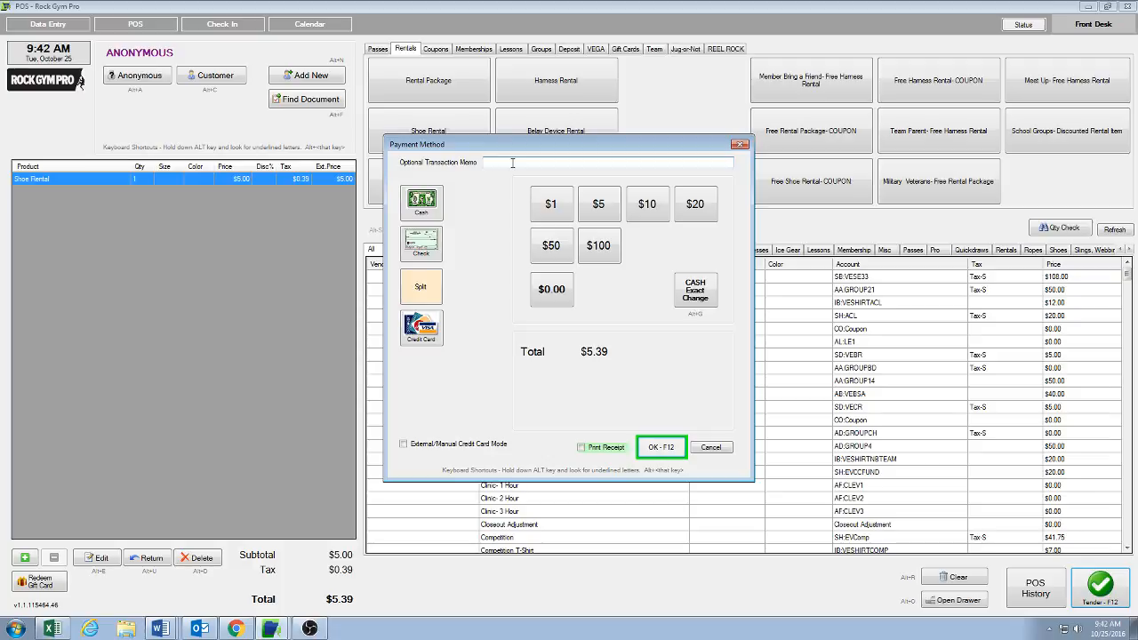
{"action": "type", "text": "Mt Vernon School group"}
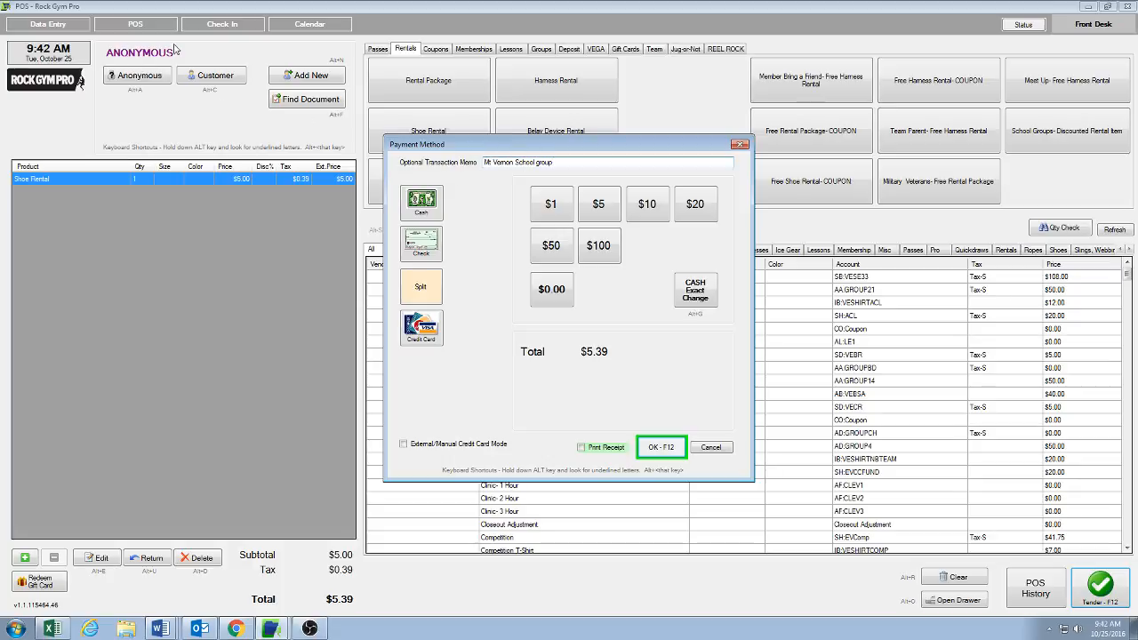
{"action": "left_click_drag", "start_coordinate": [573, 161], "coordinate": [483, 163]}
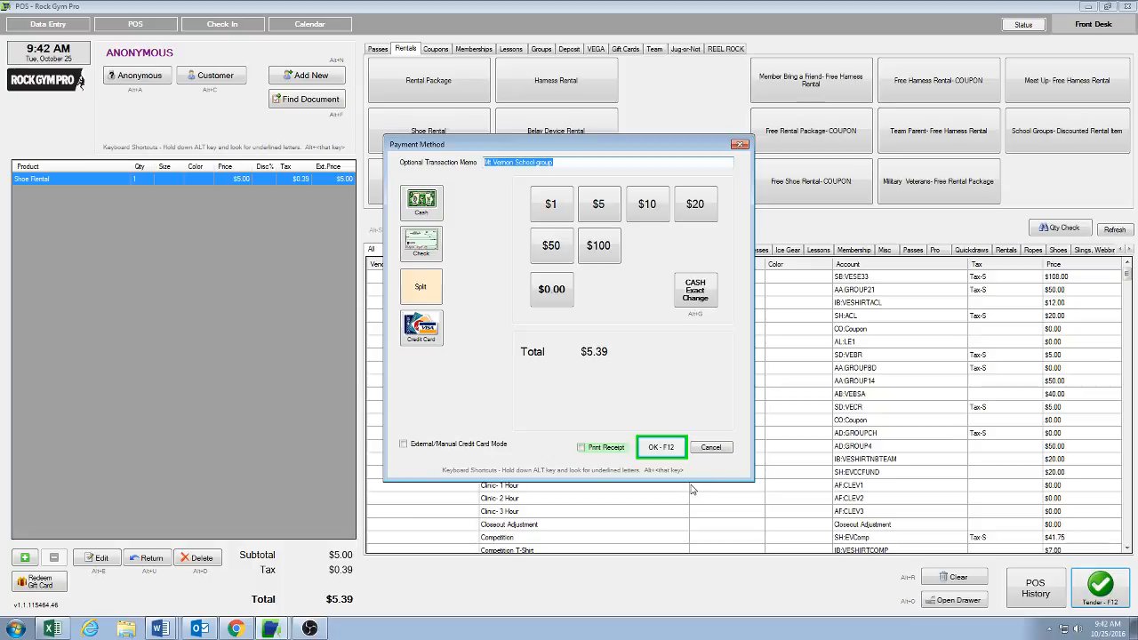
{"action": "left_click", "coordinate": [721, 449]}
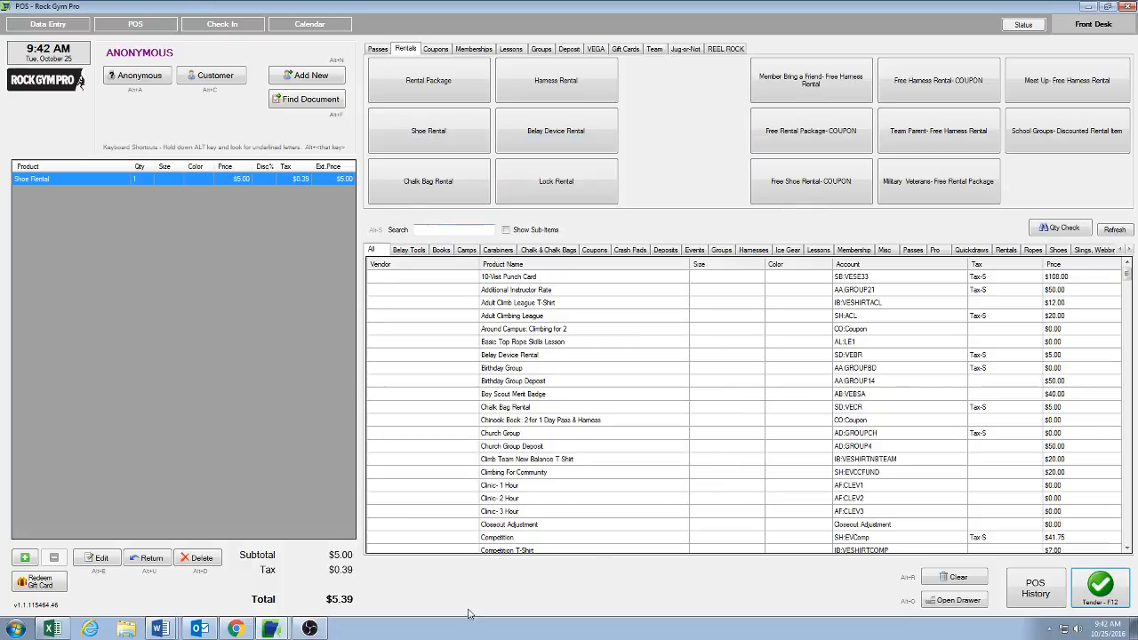
Step: Delete the Shoe Rental from the cart
{"action": "left_click", "coordinate": [196, 558]}
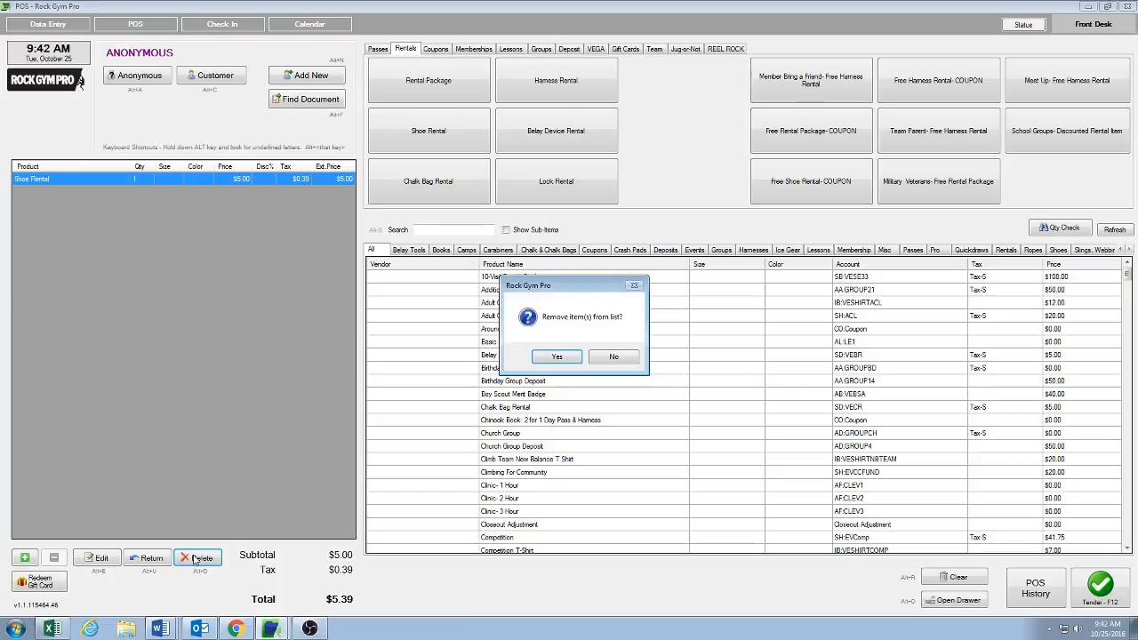
{"action": "left_click", "coordinate": [557, 356]}
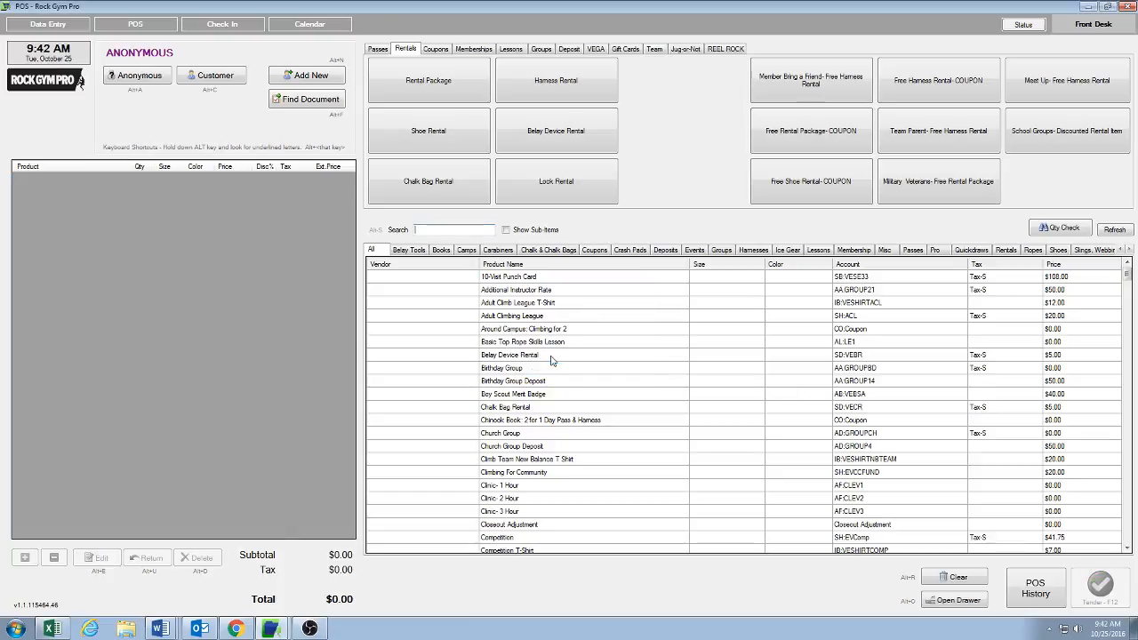
Step: Select a recently used guest customer for the sale
{"action": "left_click", "coordinate": [223, 78]}
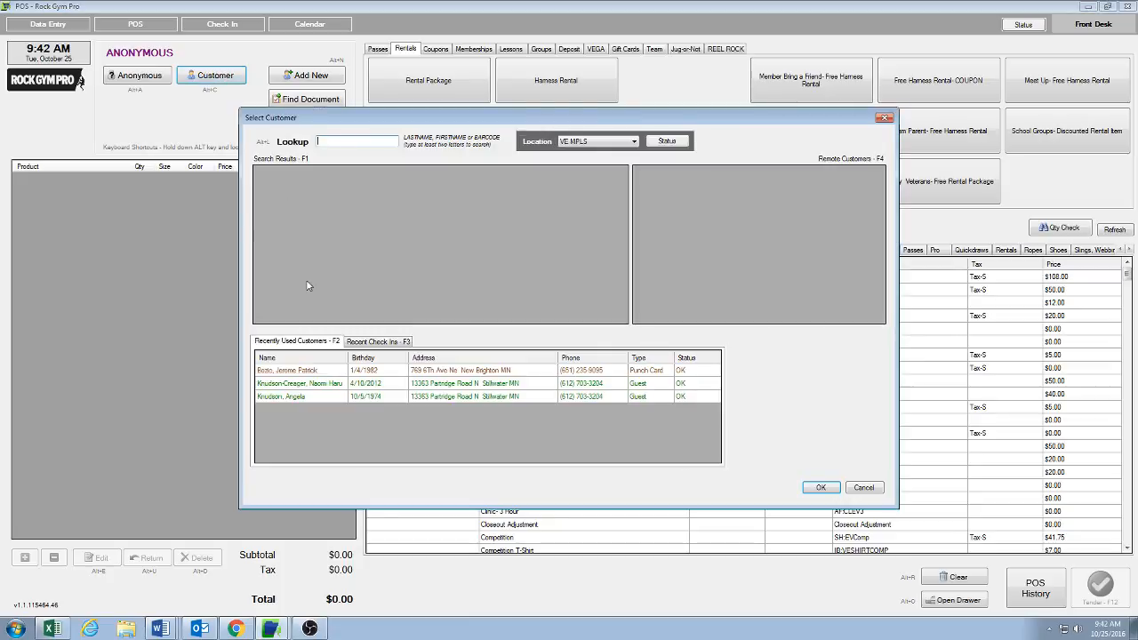
{"action": "left_click", "coordinate": [303, 385]}
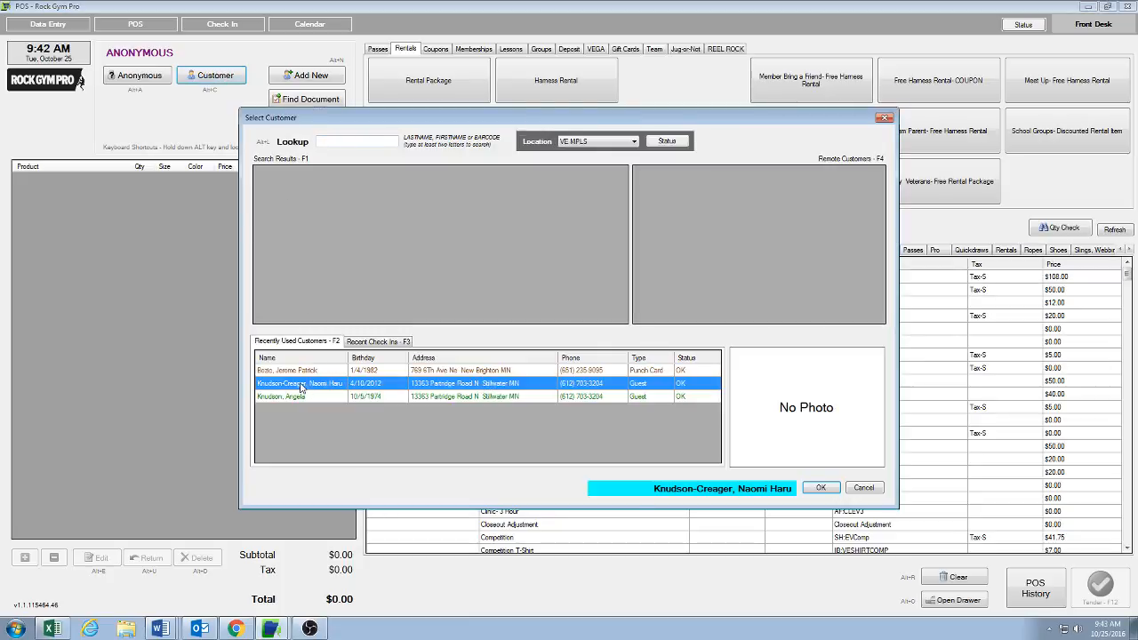
{"action": "left_click", "coordinate": [821, 488]}
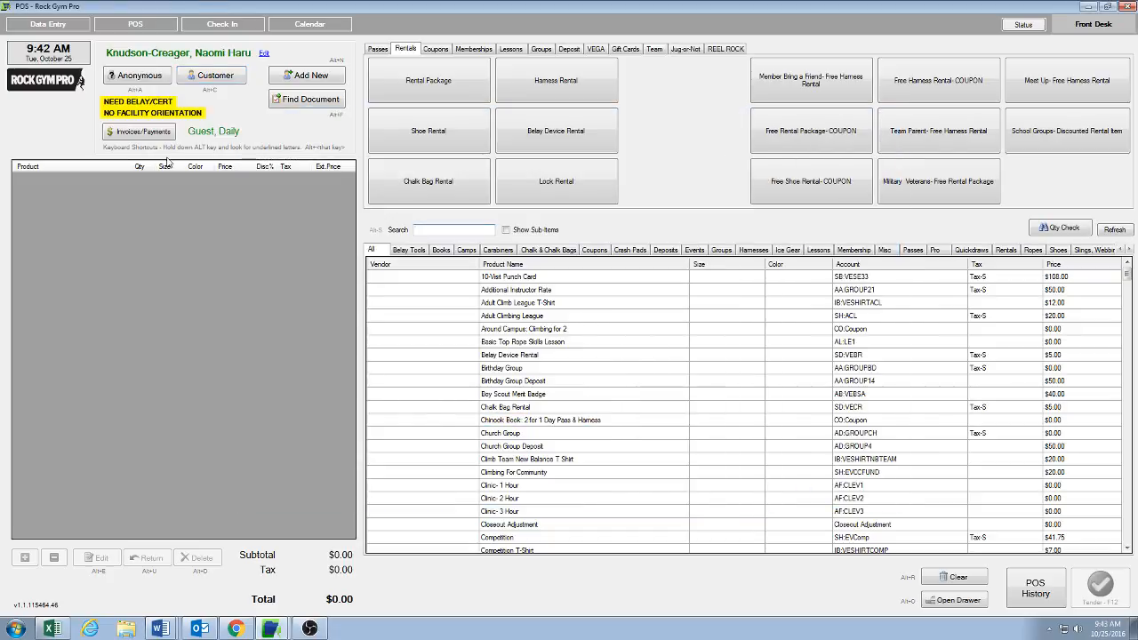
Step: Add a Day Pass and a Rental Package to the cart
{"action": "left_click", "coordinate": [383, 50]}
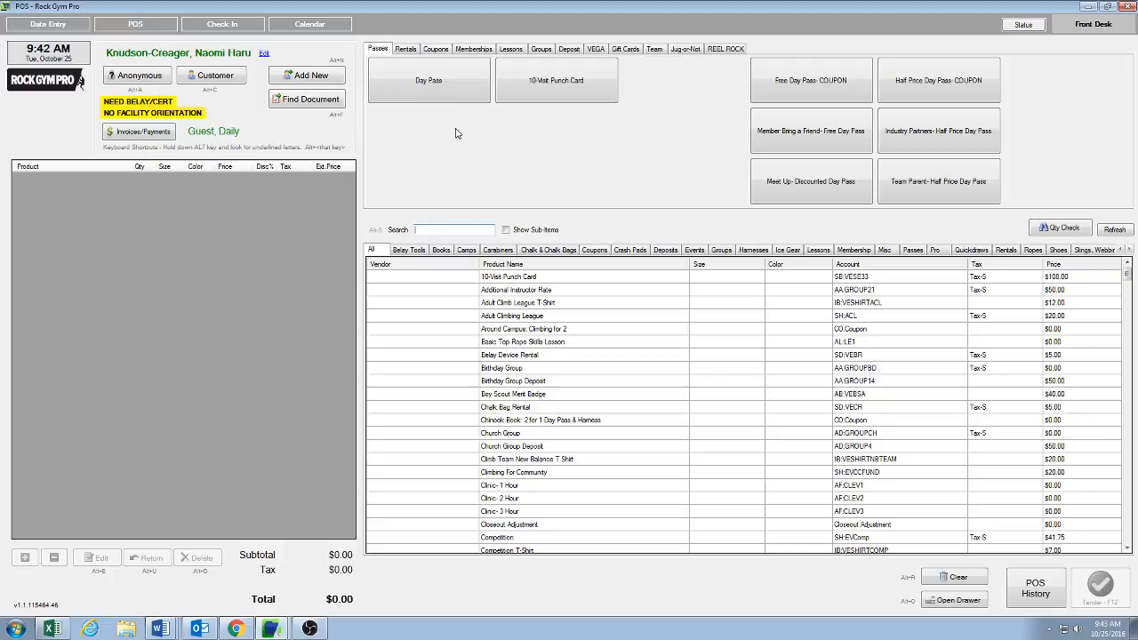
{"action": "left_click", "coordinate": [427, 84]}
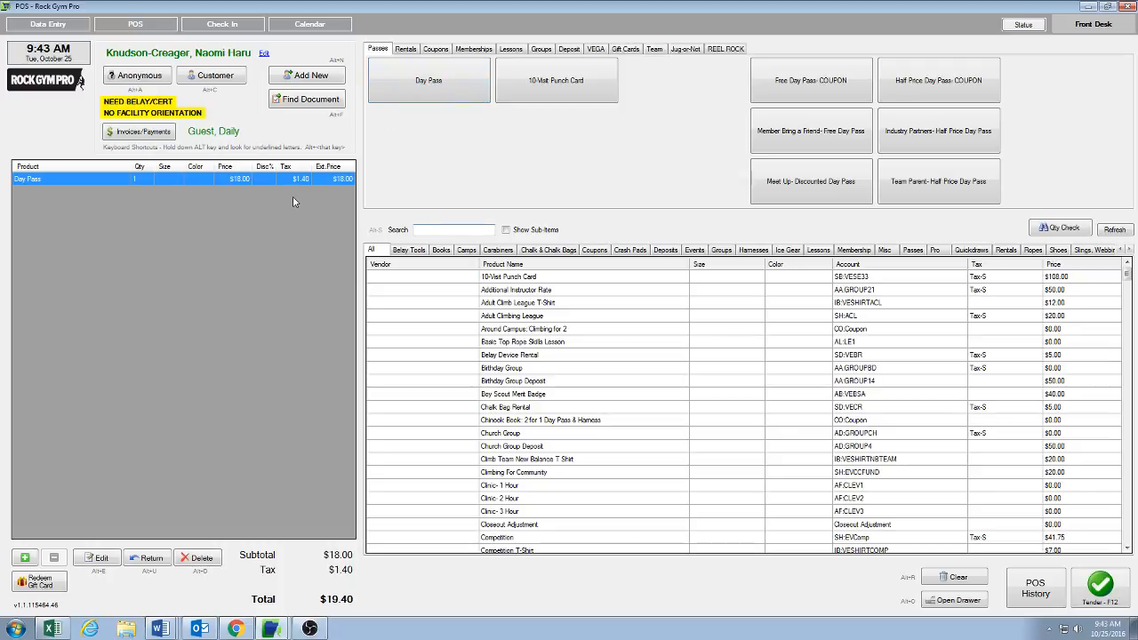
{"action": "left_click", "coordinate": [409, 50]}
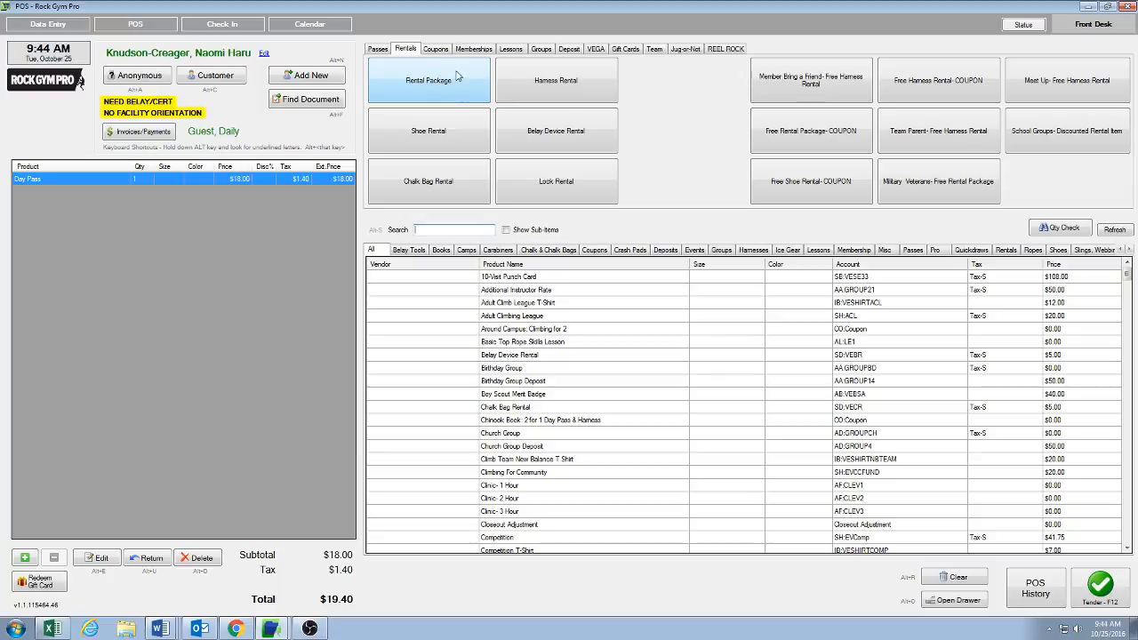
{"action": "left_click", "coordinate": [447, 84]}
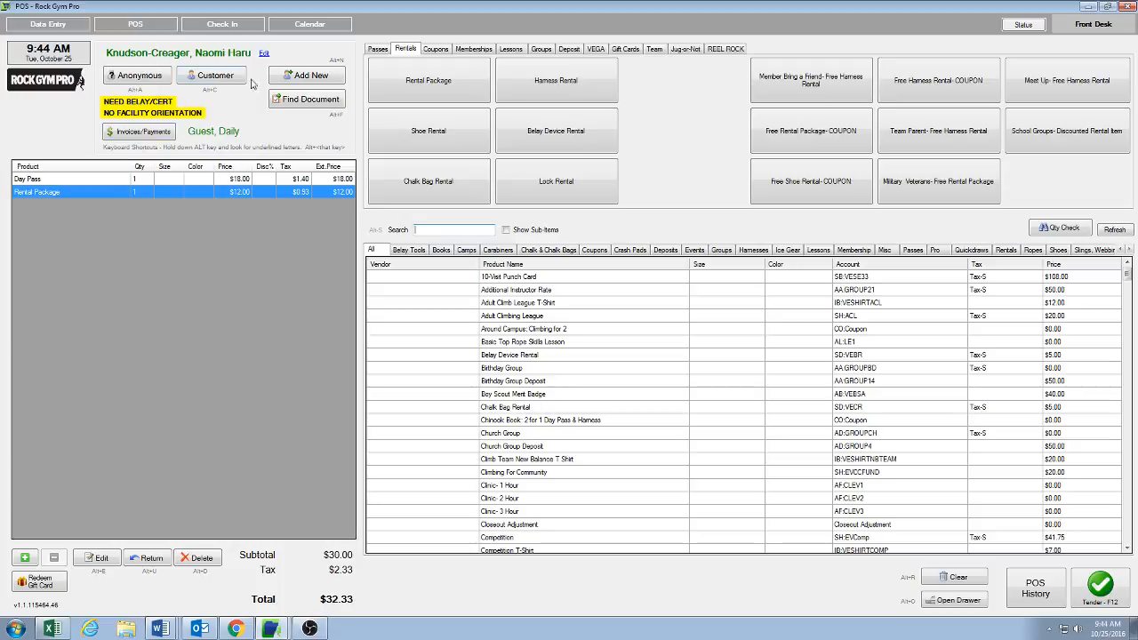
Step: Delete the Rental Package from the cart
{"action": "left_click", "coordinate": [382, 54]}
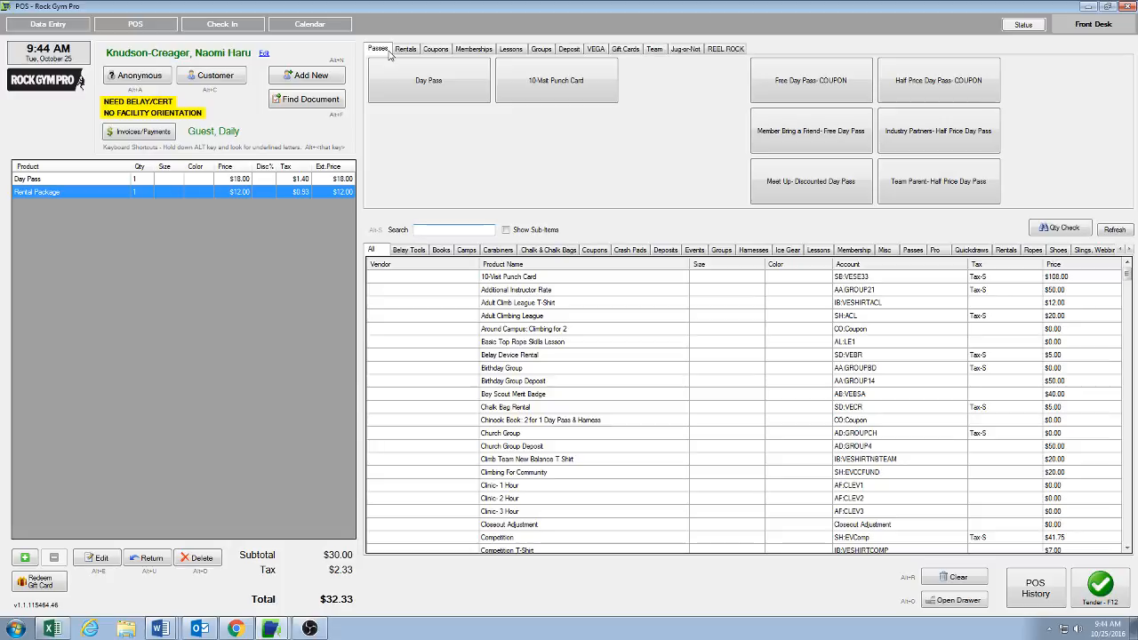
{"action": "left_click", "coordinate": [204, 560]}
{"action": "left_click", "coordinate": [560, 356]}
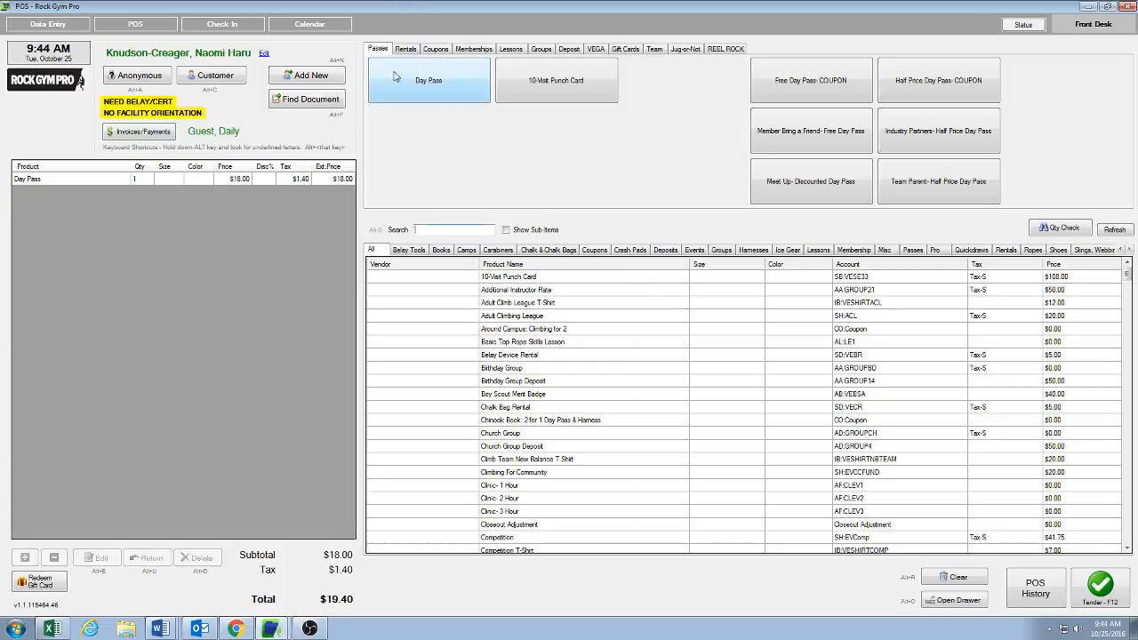
Step: Add a Harness Rental and a Shoe Rental to the cart
{"action": "left_click", "coordinate": [406, 49]}
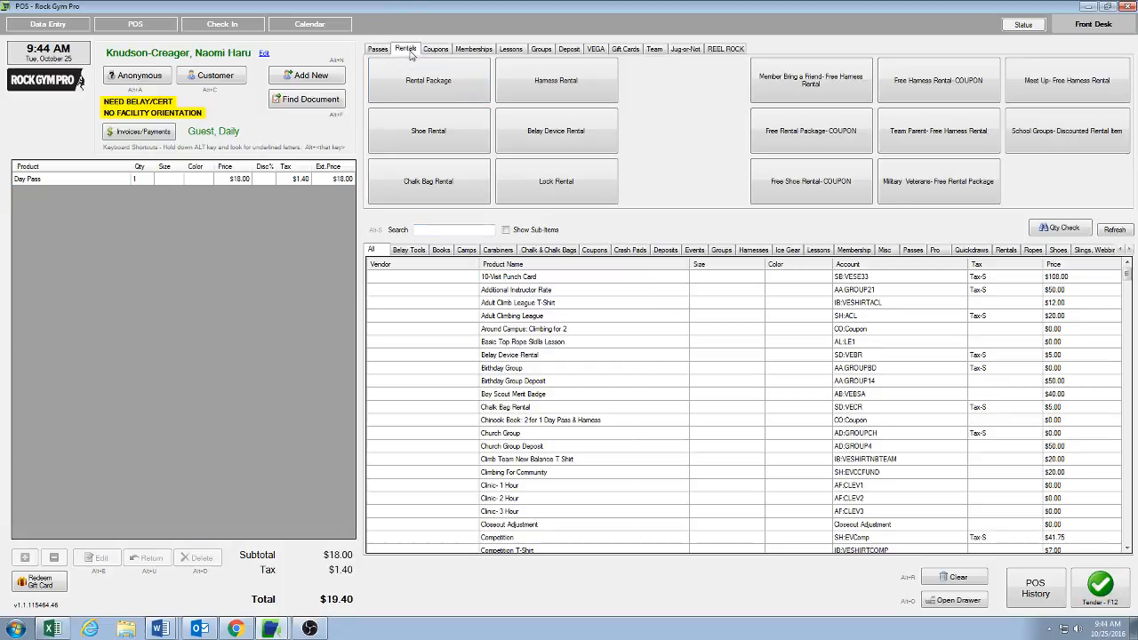
{"action": "left_click", "coordinate": [573, 95]}
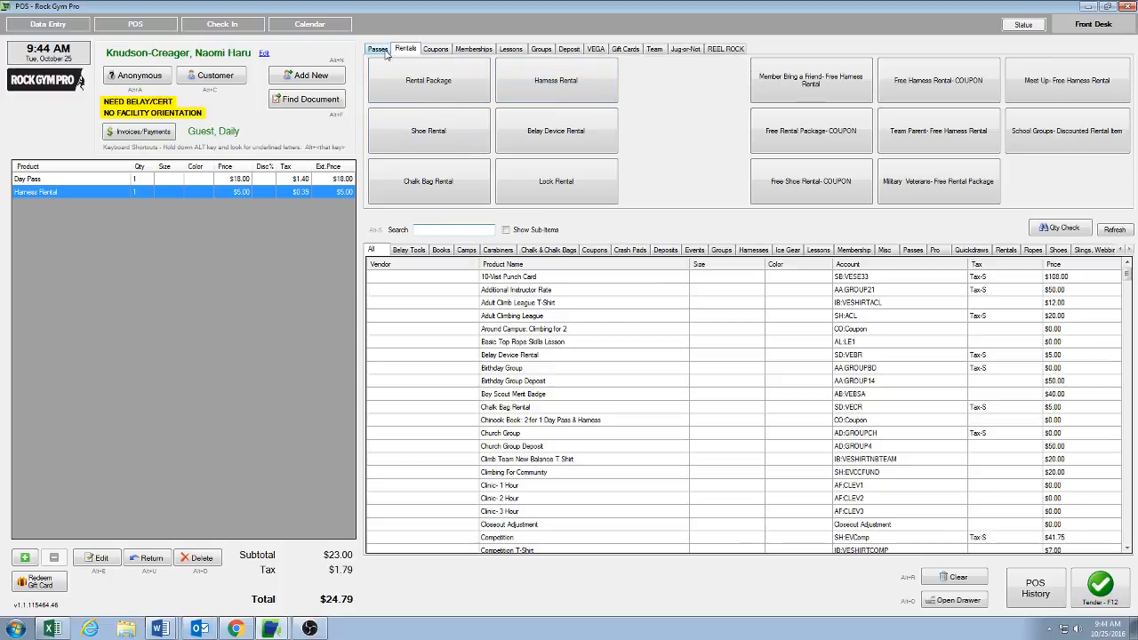
{"action": "left_click", "coordinate": [404, 125]}
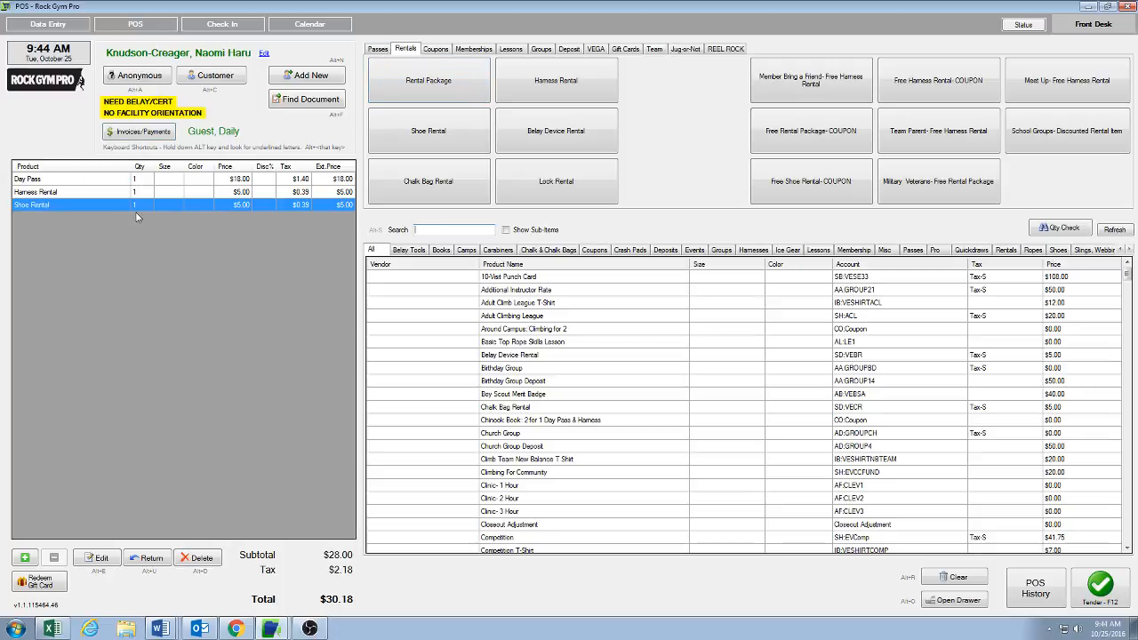
Step: Apply the Member Bring a Friend free day pass and free harness rental discounts
{"action": "left_click", "coordinate": [380, 53]}
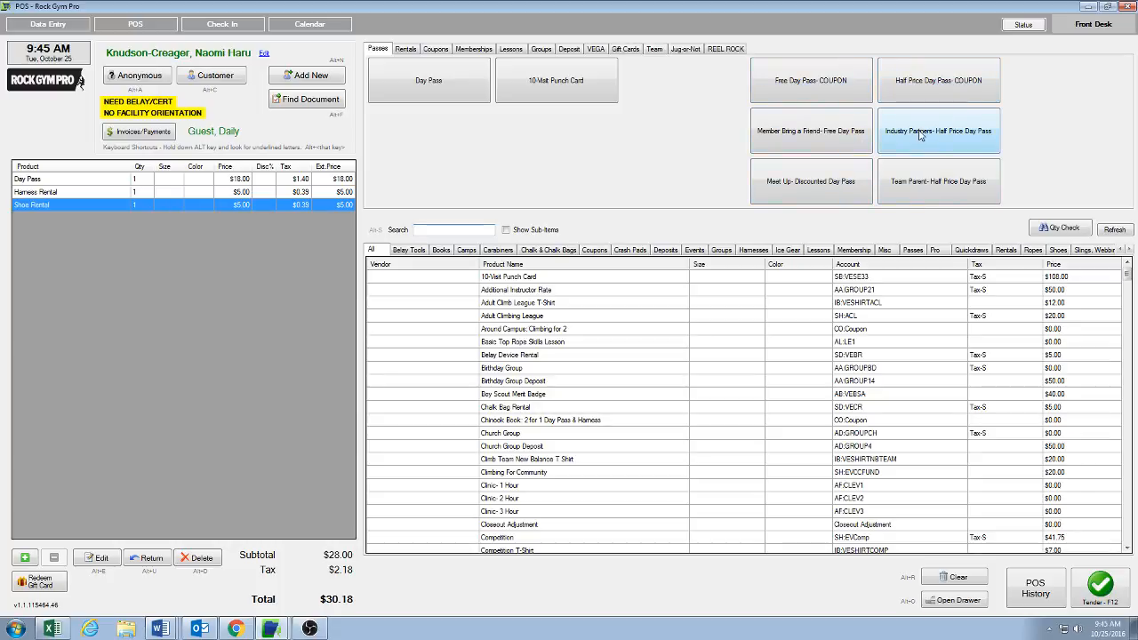
{"action": "left_click", "coordinate": [789, 145]}
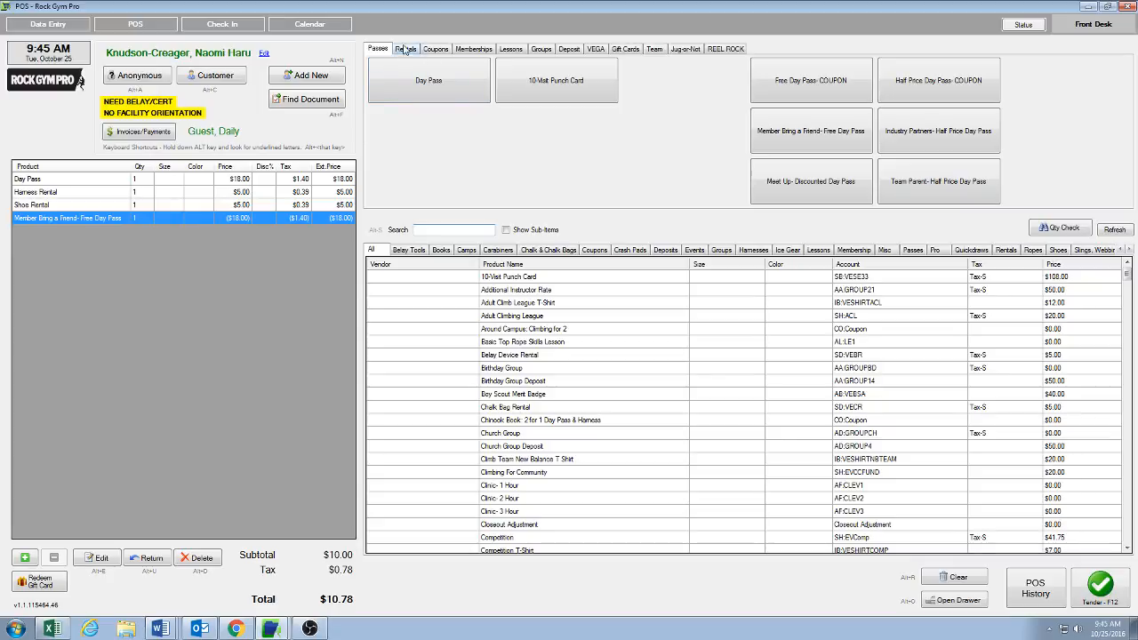
{"action": "left_click", "coordinate": [404, 51]}
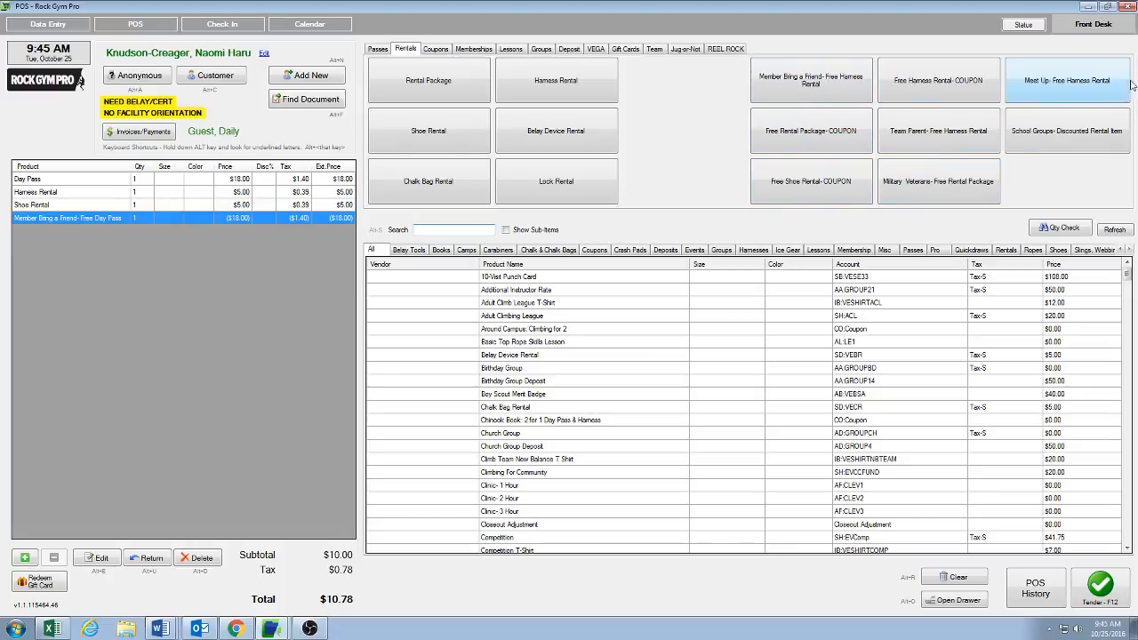
{"action": "left_click", "coordinate": [831, 95]}
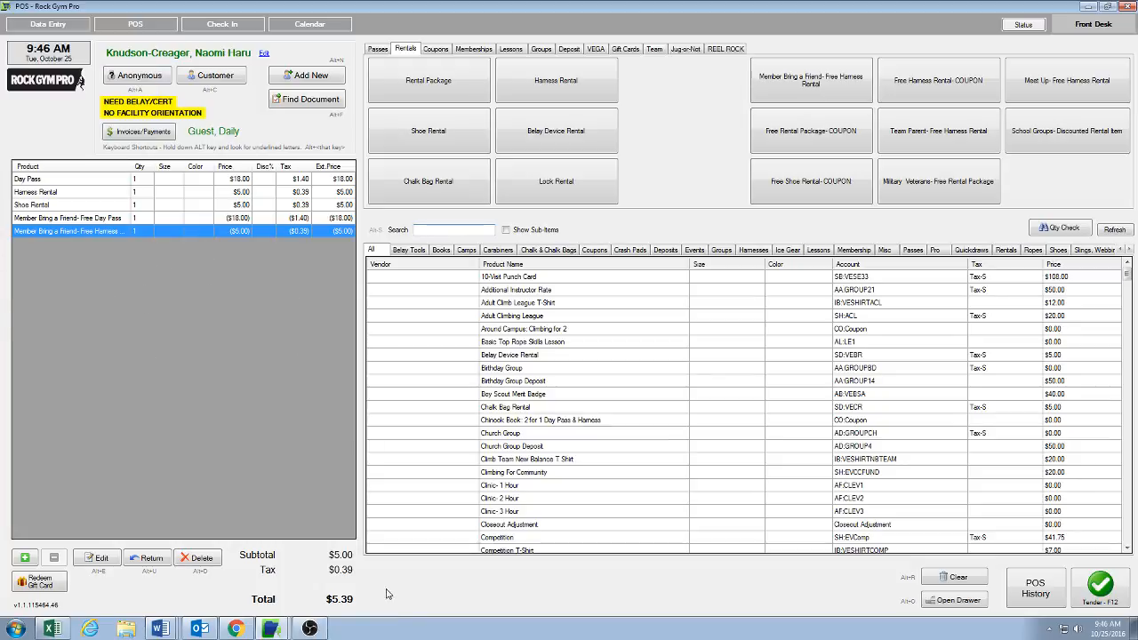
Step: Clear and cancel the whole transaction
{"action": "left_click", "coordinate": [953, 583]}
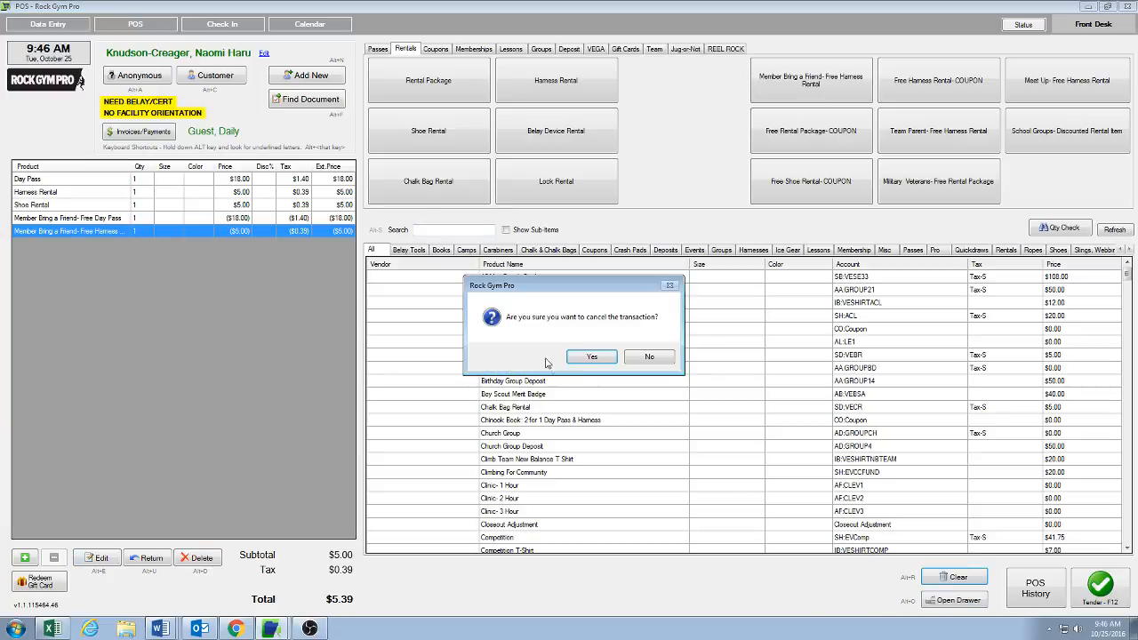
{"action": "left_click", "coordinate": [612, 359]}
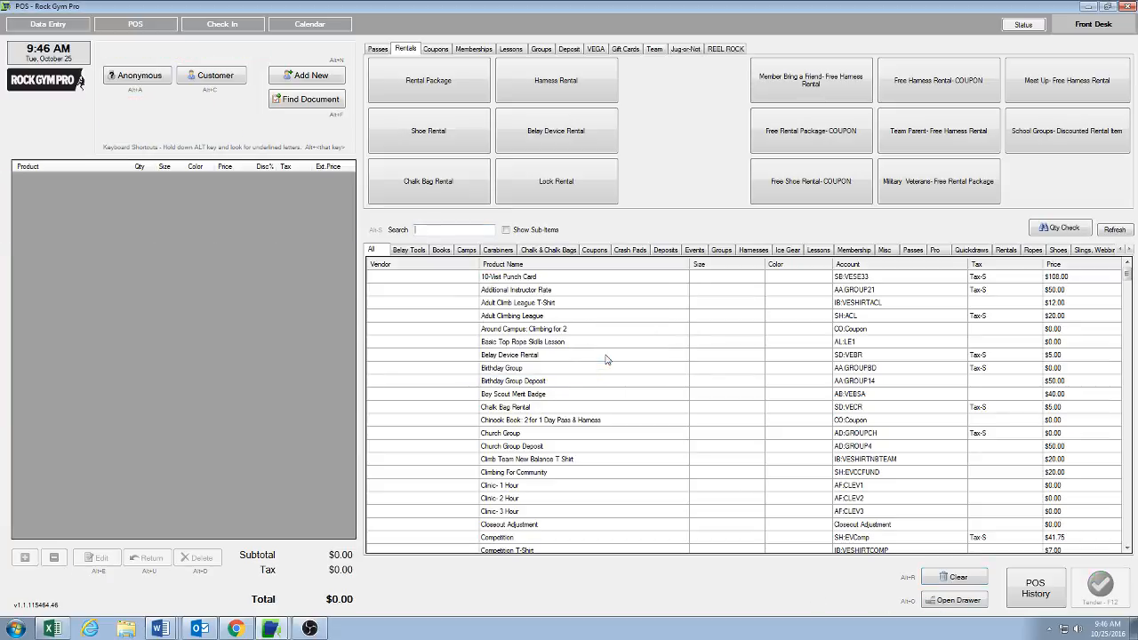
Step: Add a Day Pass and a Rental Package to the cart
{"action": "left_click", "coordinate": [377, 51]}
{"action": "left_click", "coordinate": [423, 83]}
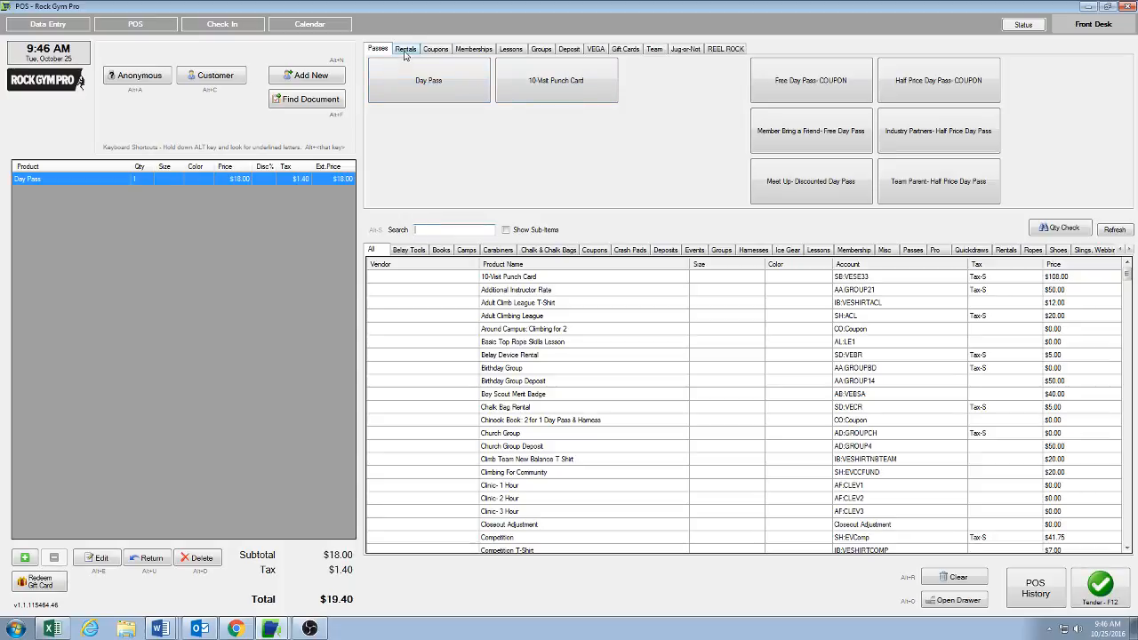
{"action": "left_click", "coordinate": [405, 51]}
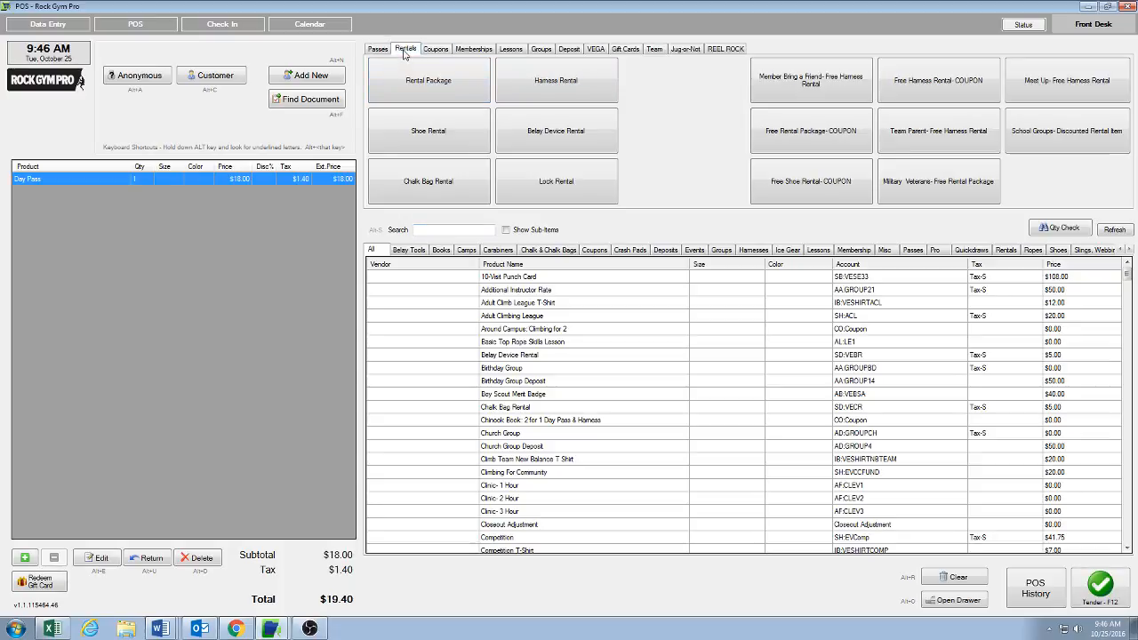
{"action": "left_click", "coordinate": [424, 89]}
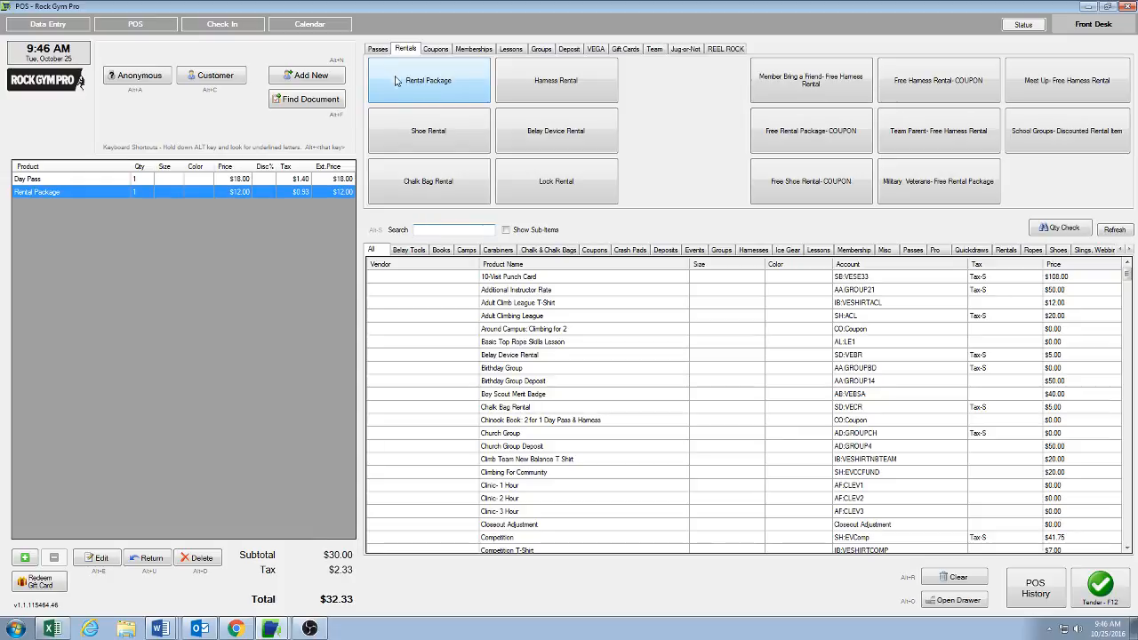
Step: Apply the Half Price Day Pass COUPON and the Free Rental Package COUPON to the sale
{"action": "left_click", "coordinate": [377, 50]}
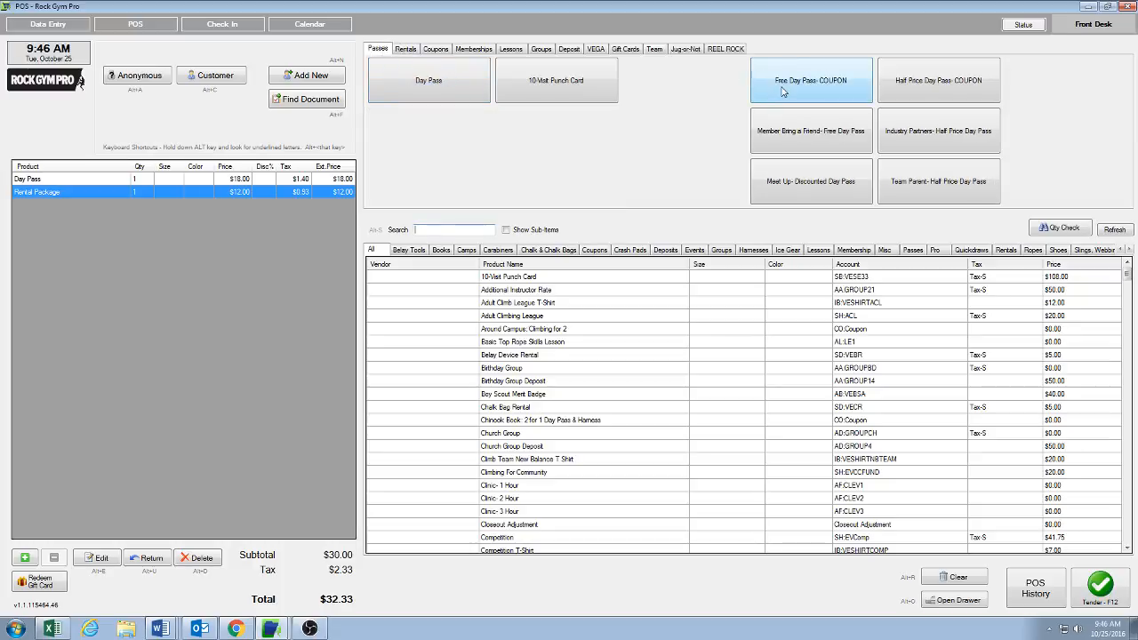
{"action": "left_click", "coordinate": [968, 92]}
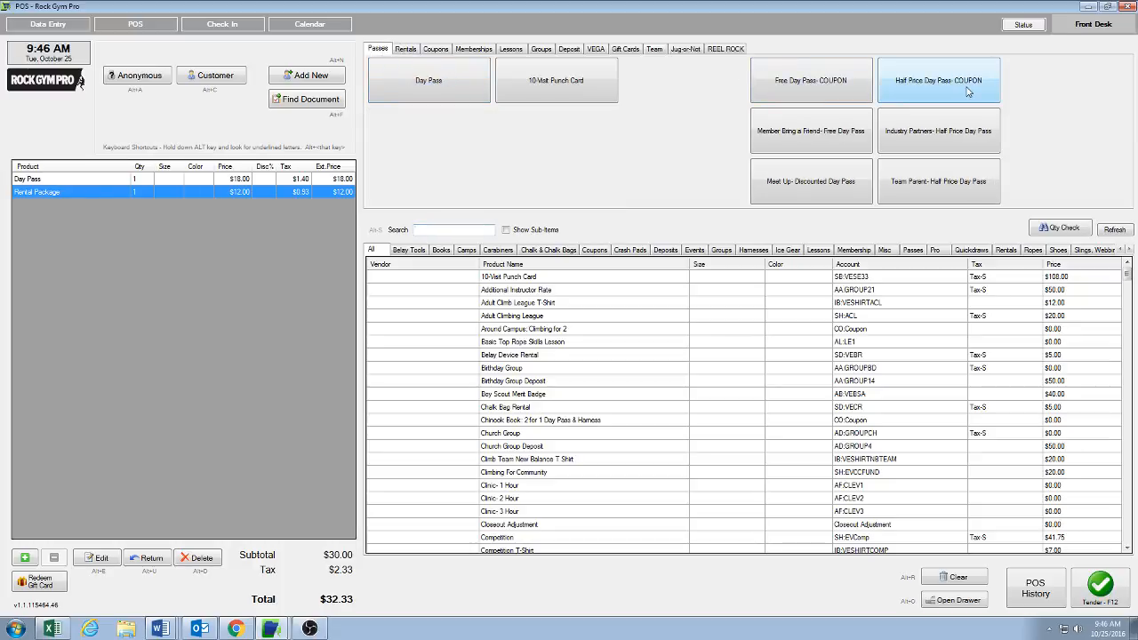
{"action": "left_click", "coordinate": [405, 50]}
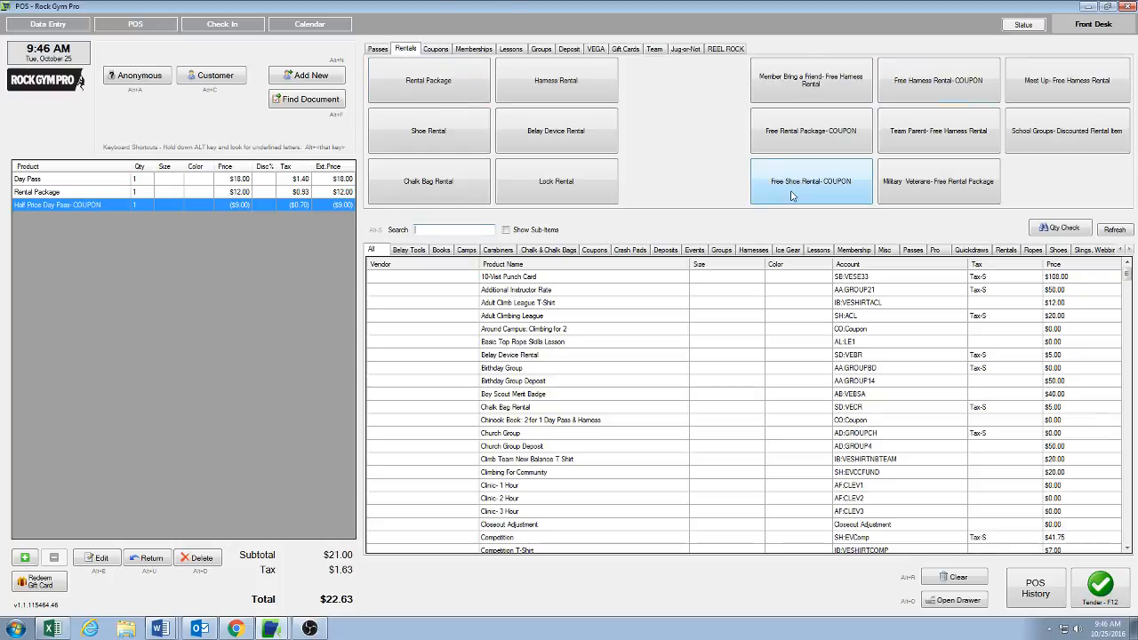
{"action": "left_click", "coordinate": [824, 145]}
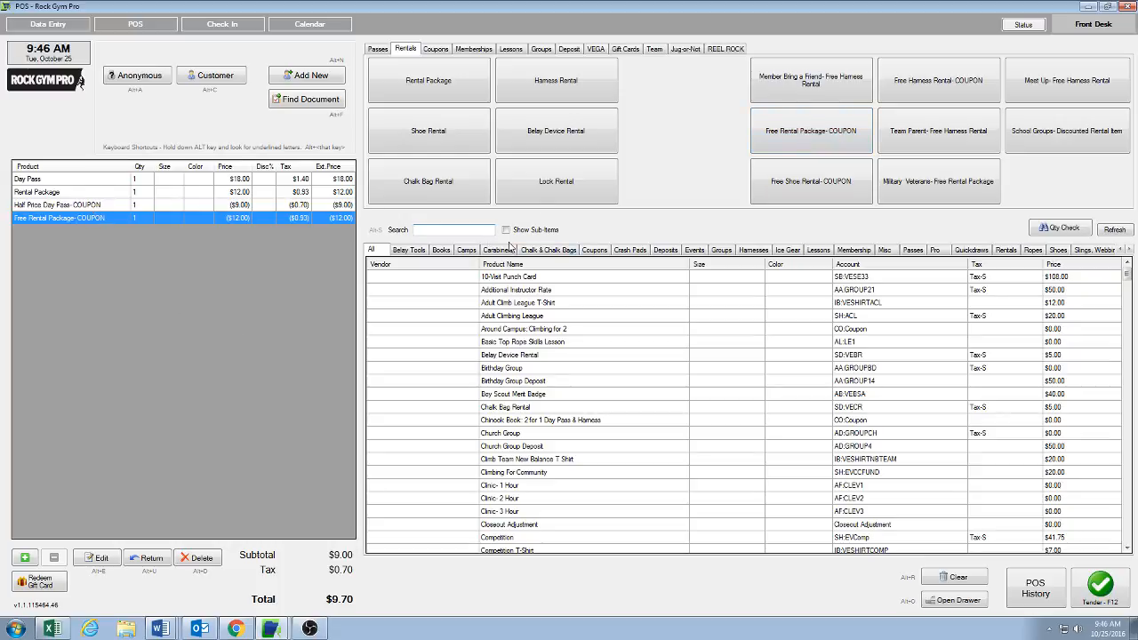
Step: Add the EDOM VEB Grand Opening: 1/2 Price Day Pass coupon from the Coupons product list
{"action": "left_click", "coordinate": [594, 251]}
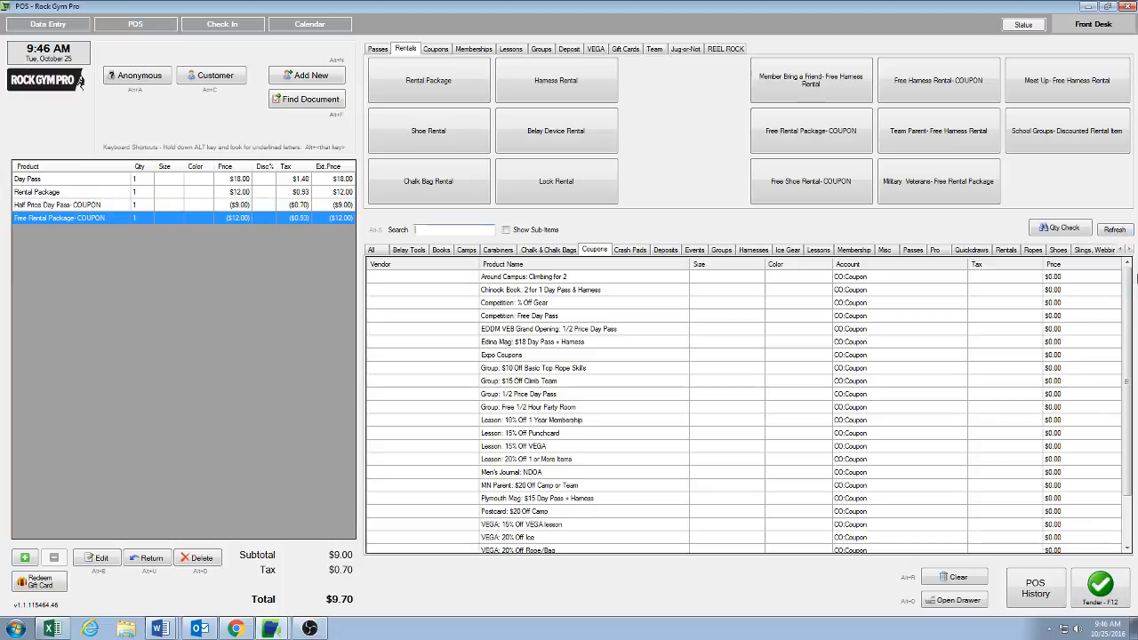
{"action": "left_click_drag", "start_coordinate": [1125, 289], "coordinate": [1127, 357]}
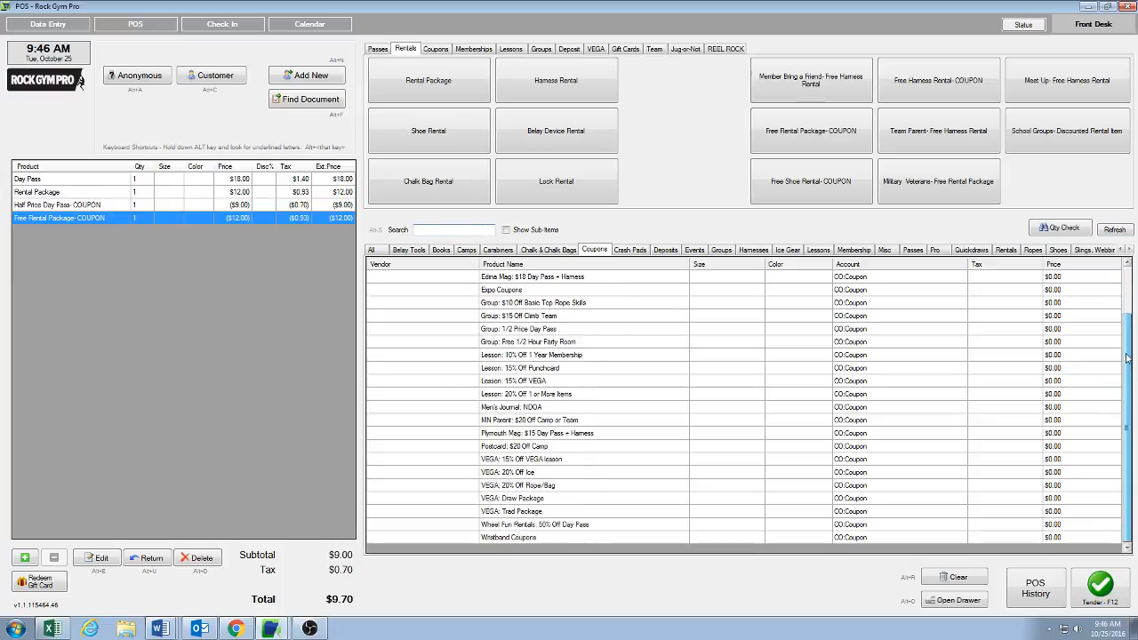
{"action": "left_click_drag", "start_coordinate": [1127, 357], "coordinate": [1127, 279]}
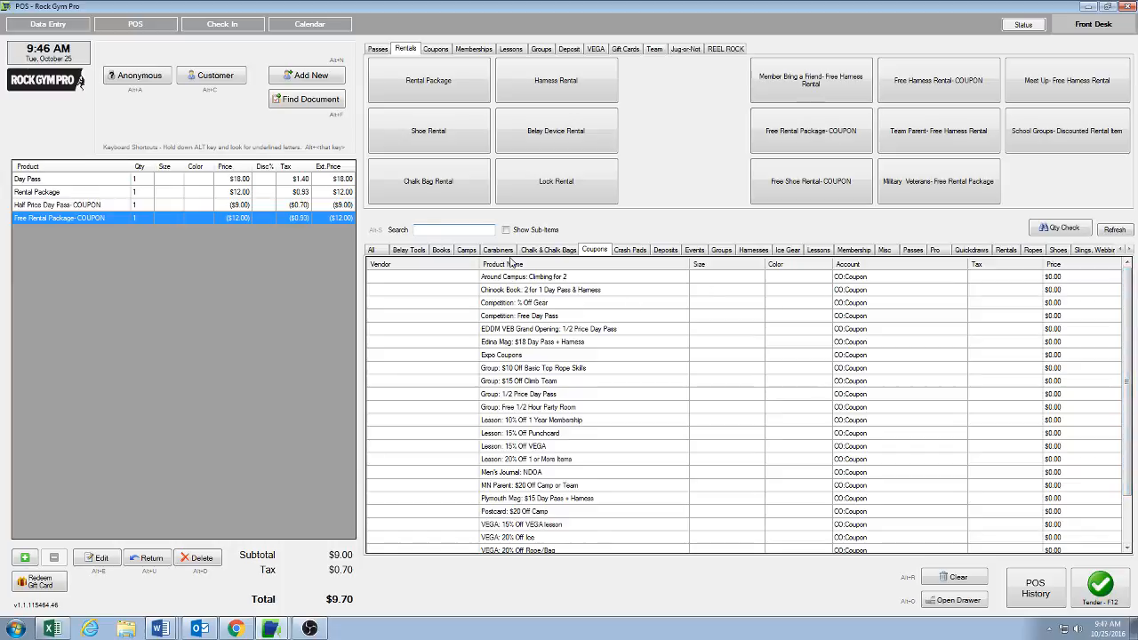
{"action": "left_click", "coordinate": [527, 334]}
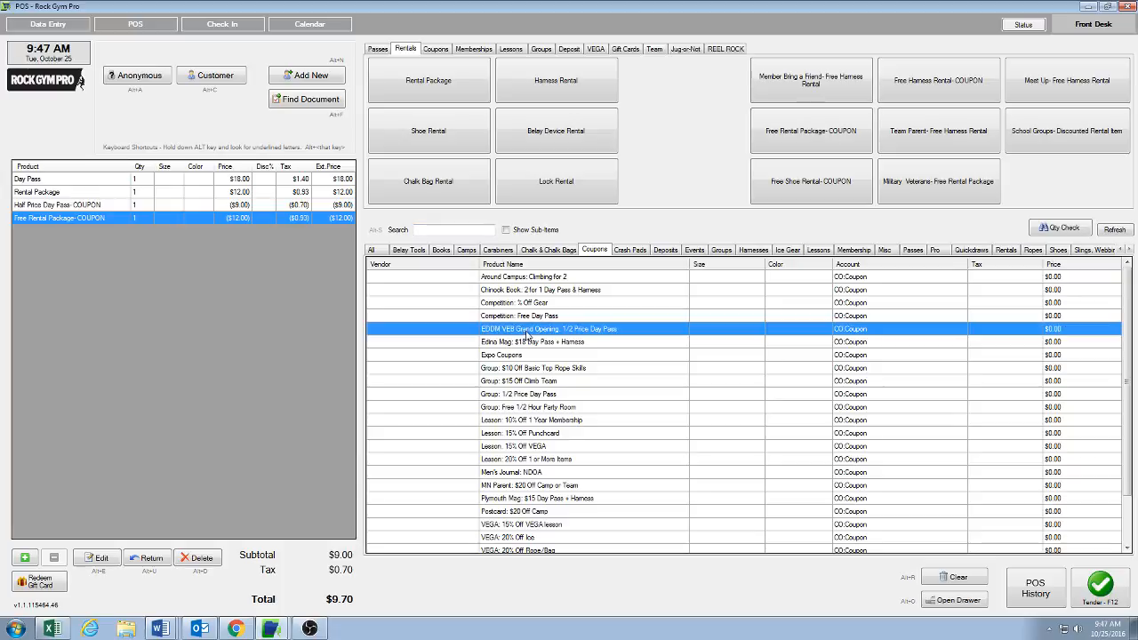
{"action": "double_click", "coordinate": [527, 334]}
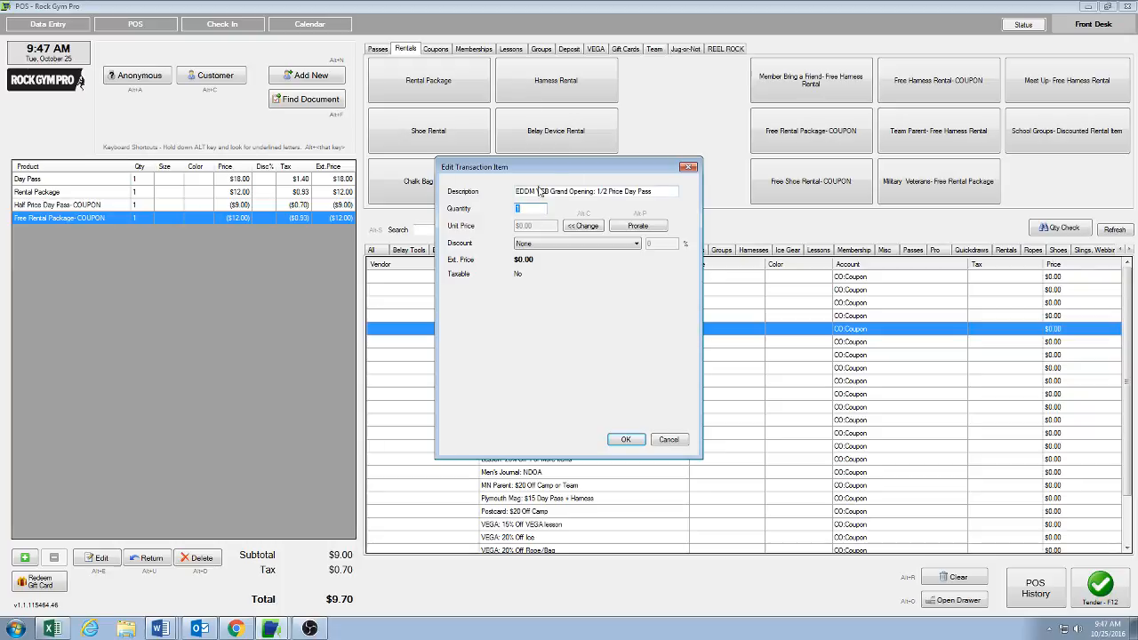
{"action": "left_click", "coordinate": [632, 442]}
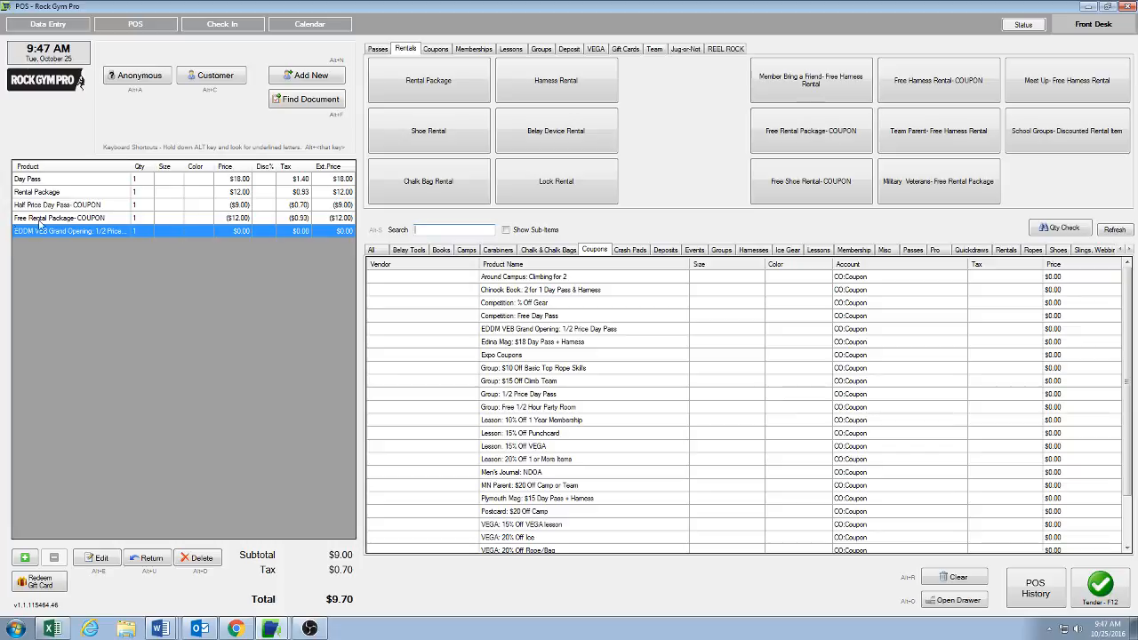
Step: Assign a recently used customer to the transaction
{"action": "left_click", "coordinate": [218, 79]}
{"action": "left_click", "coordinate": [303, 385]}
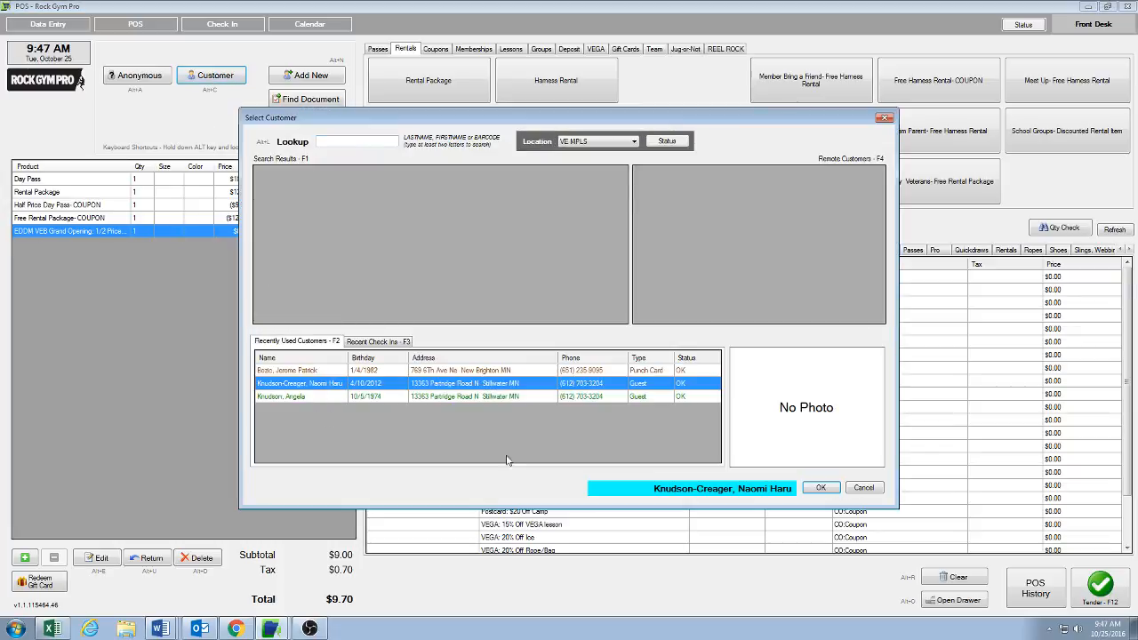
{"action": "left_click", "coordinate": [818, 487]}
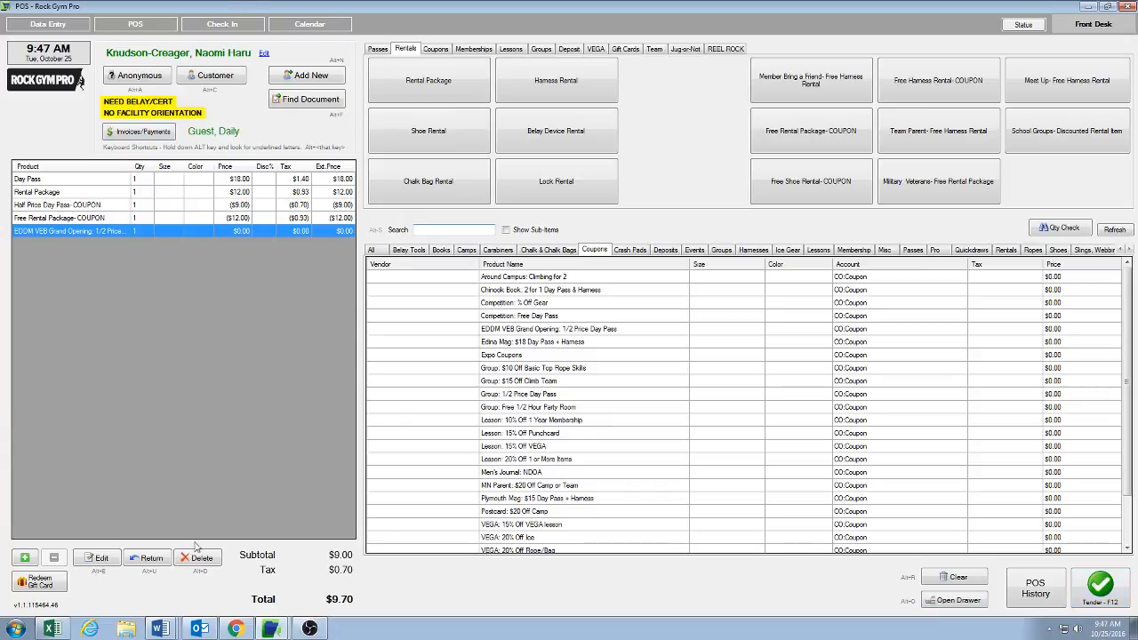
Step: Clear and cancel the whole transaction
{"action": "left_click", "coordinate": [982, 582]}
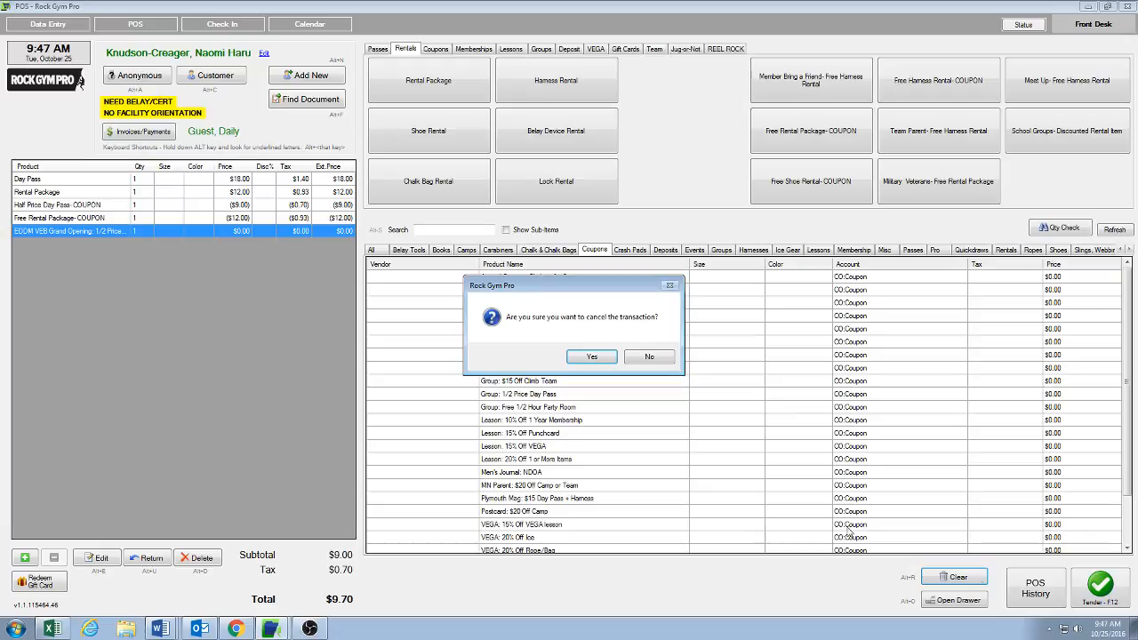
{"action": "left_click", "coordinate": [612, 360]}
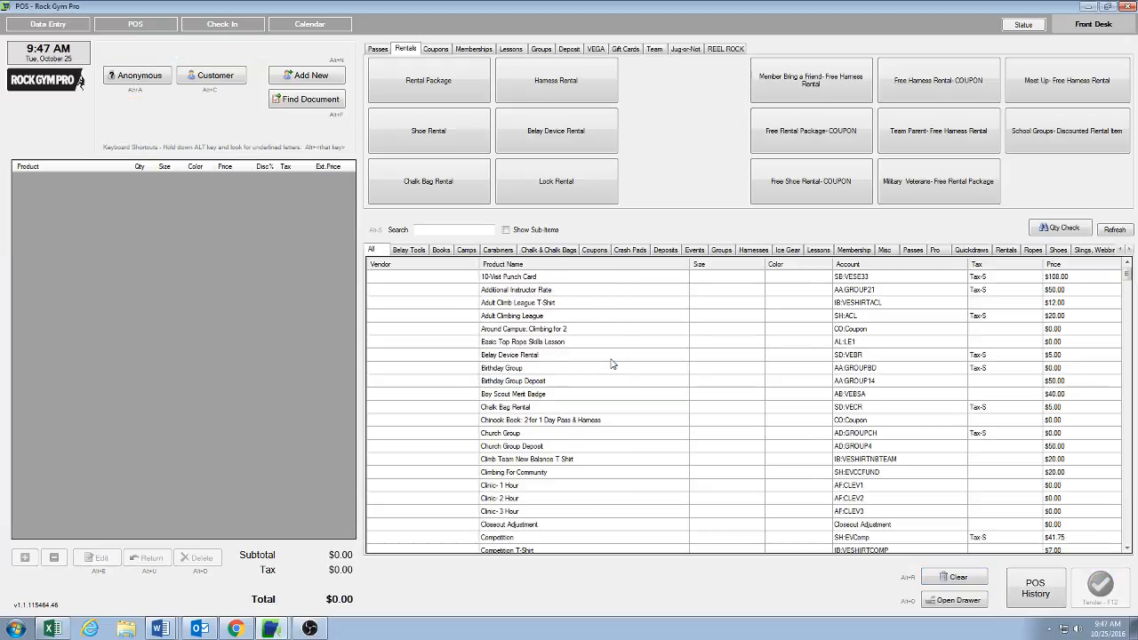
Step: Add a 10-Visit Punch Card to the cart
{"action": "left_click", "coordinate": [378, 50]}
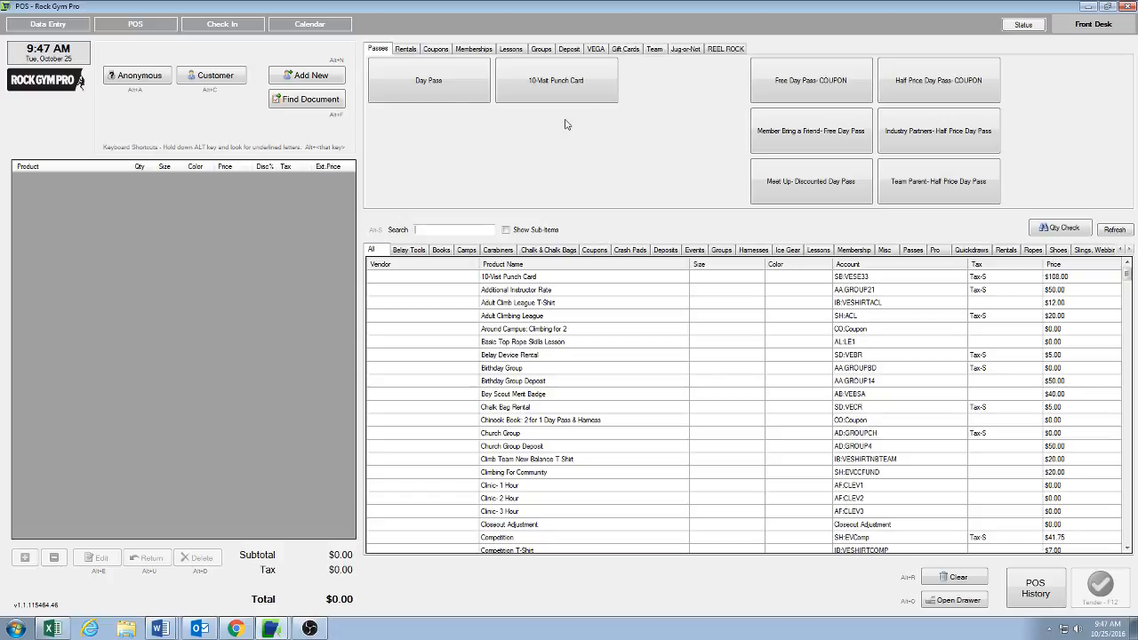
{"action": "left_click", "coordinate": [560, 90]}
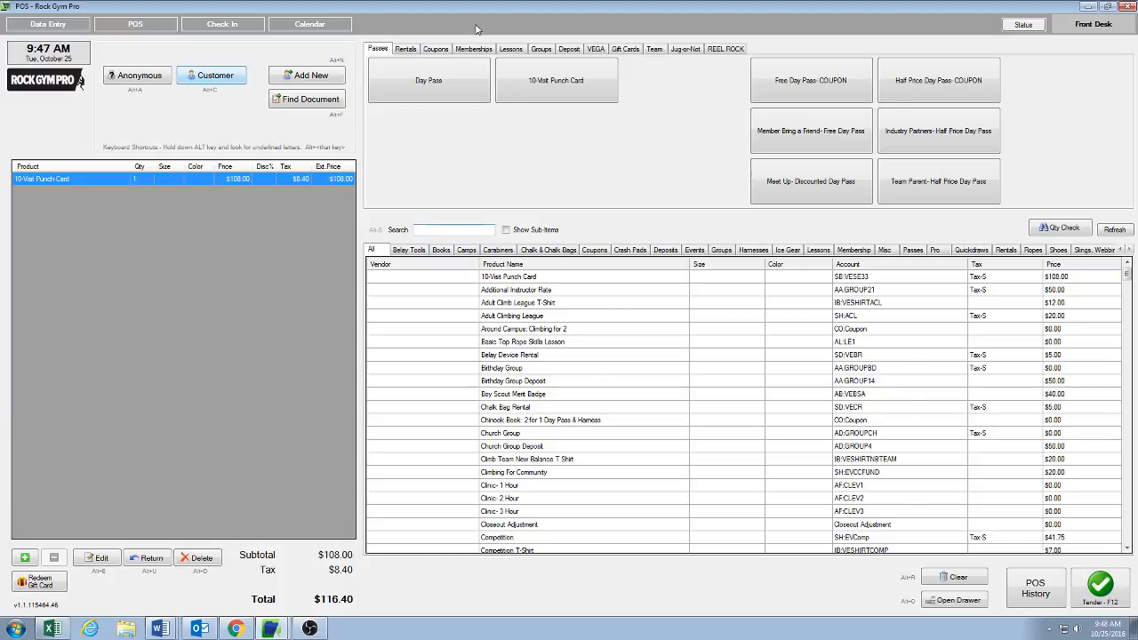
Step: Look up the customer by last name and assign them to the sale
{"action": "left_click", "coordinate": [211, 78]}
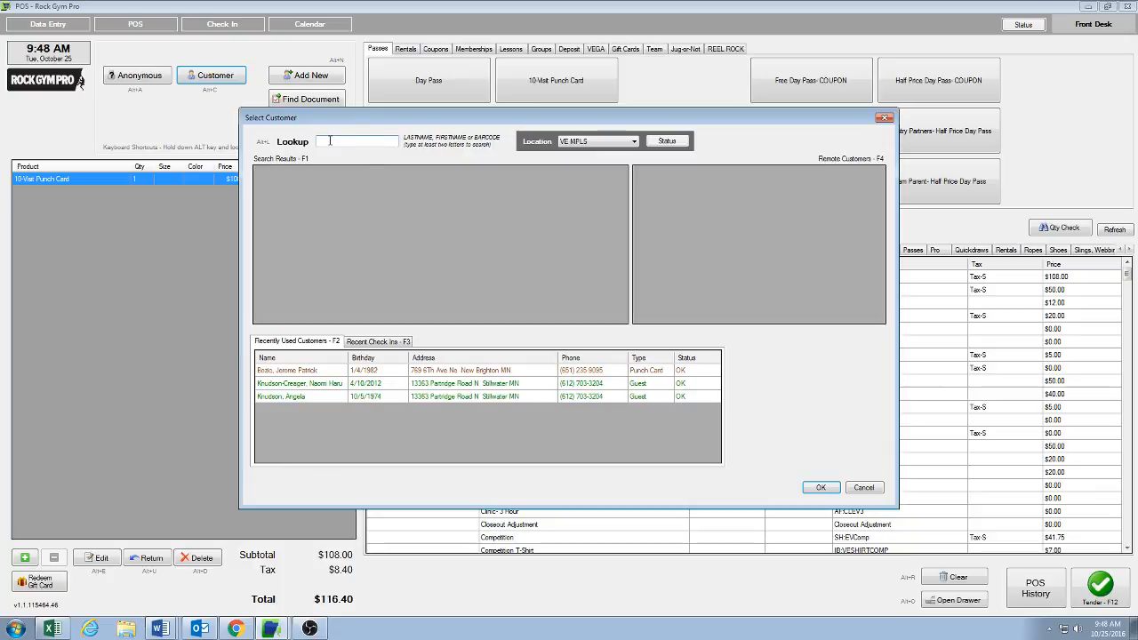
{"action": "type", "text": "paino"}
{"action": "left_click", "coordinate": [282, 203]}
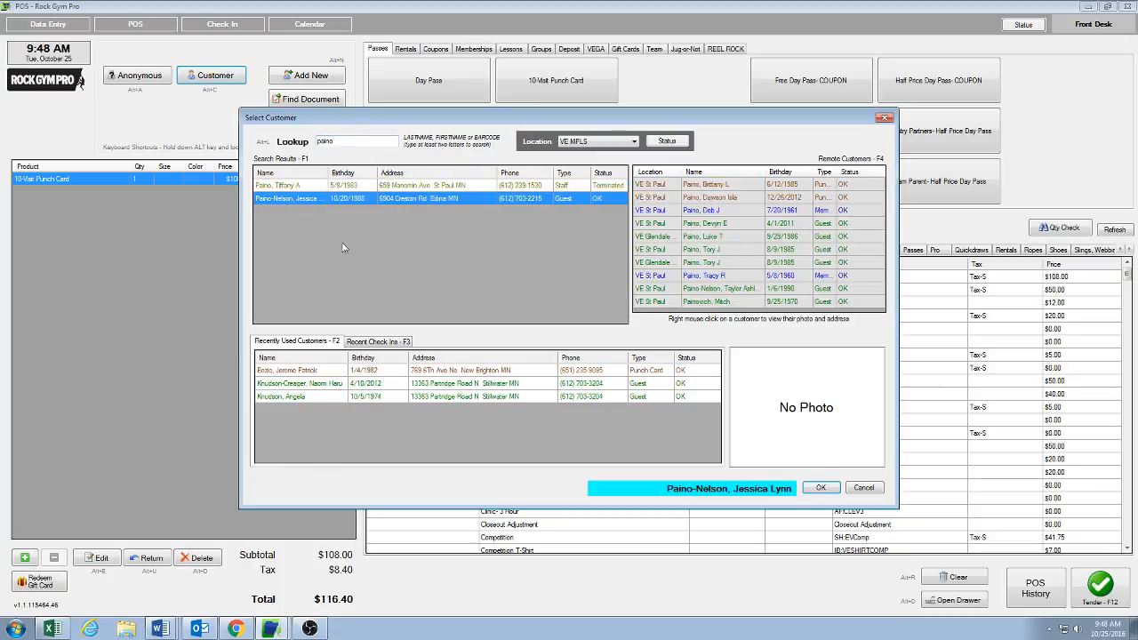
{"action": "left_click", "coordinate": [822, 488]}
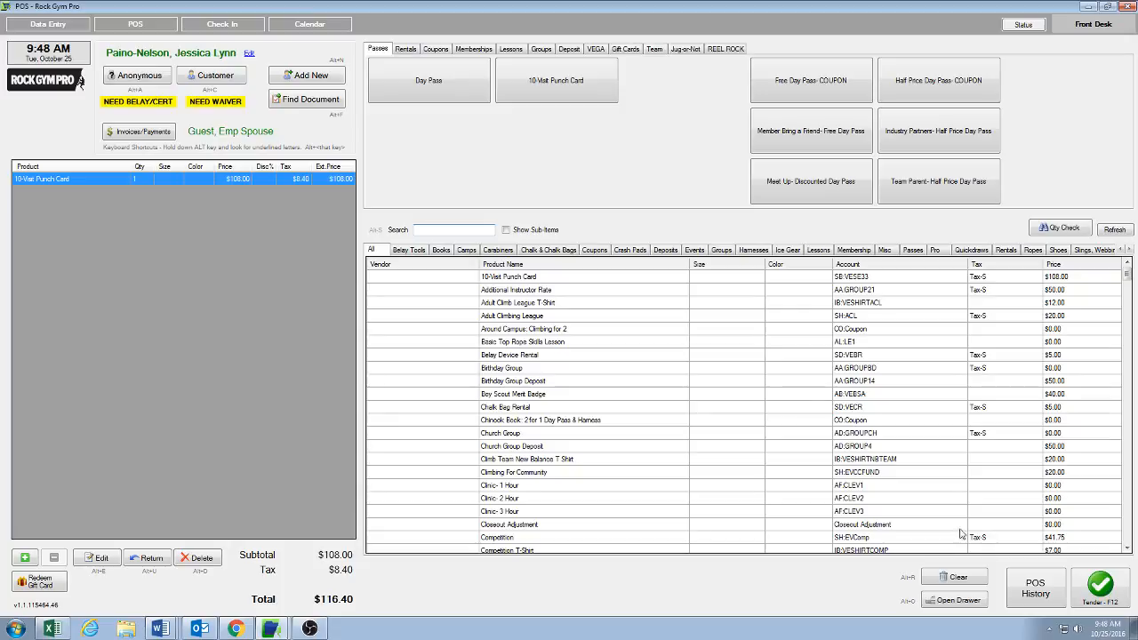
Step: Start tendering the sale and enter the staff PIN
{"action": "left_click", "coordinate": [1111, 597]}
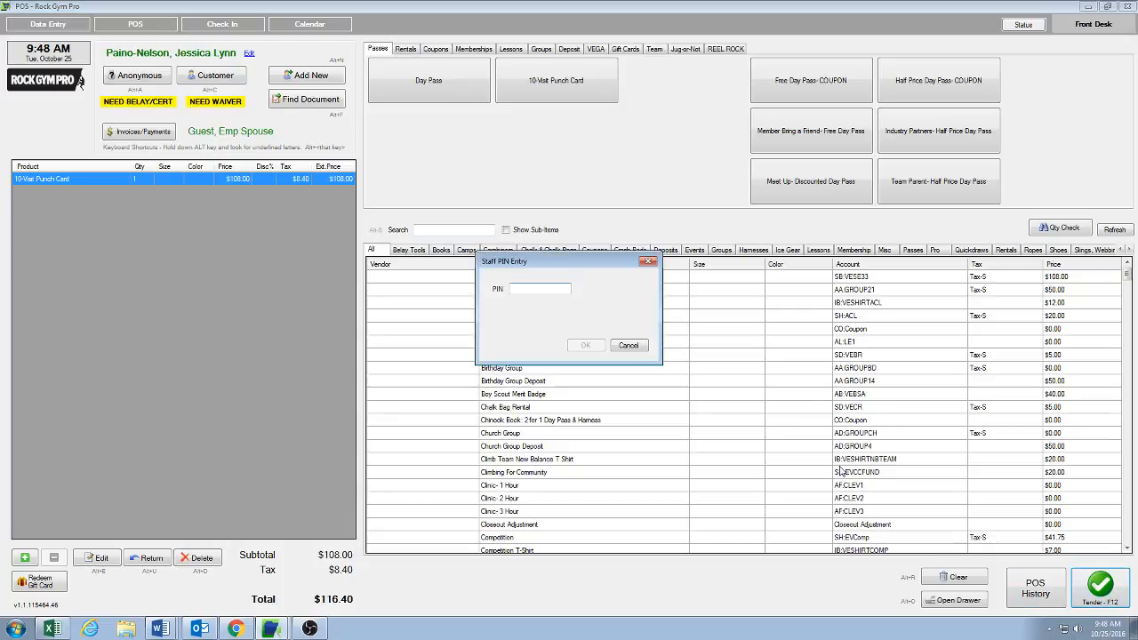
{"action": "type", "text": "**"}
{"action": "key", "text": "Return"}
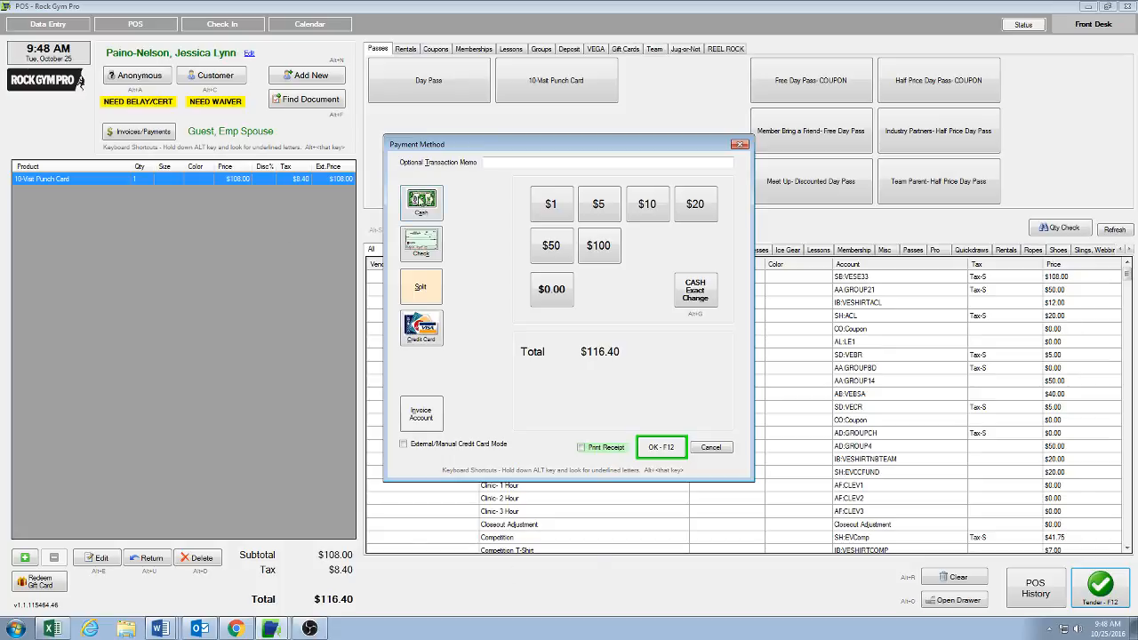
Step: Pay the $116.40 total in cash and complete the sale
{"action": "left_click", "coordinate": [421, 204]}
{"action": "type", "text": "1"}
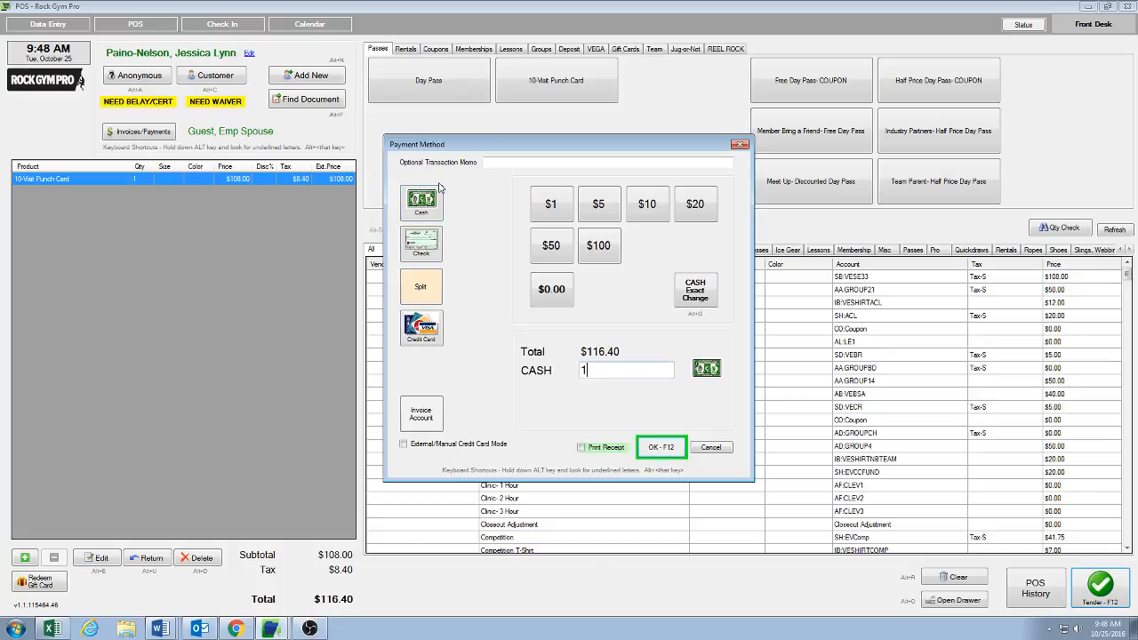
{"action": "type", "text": "16.40"}
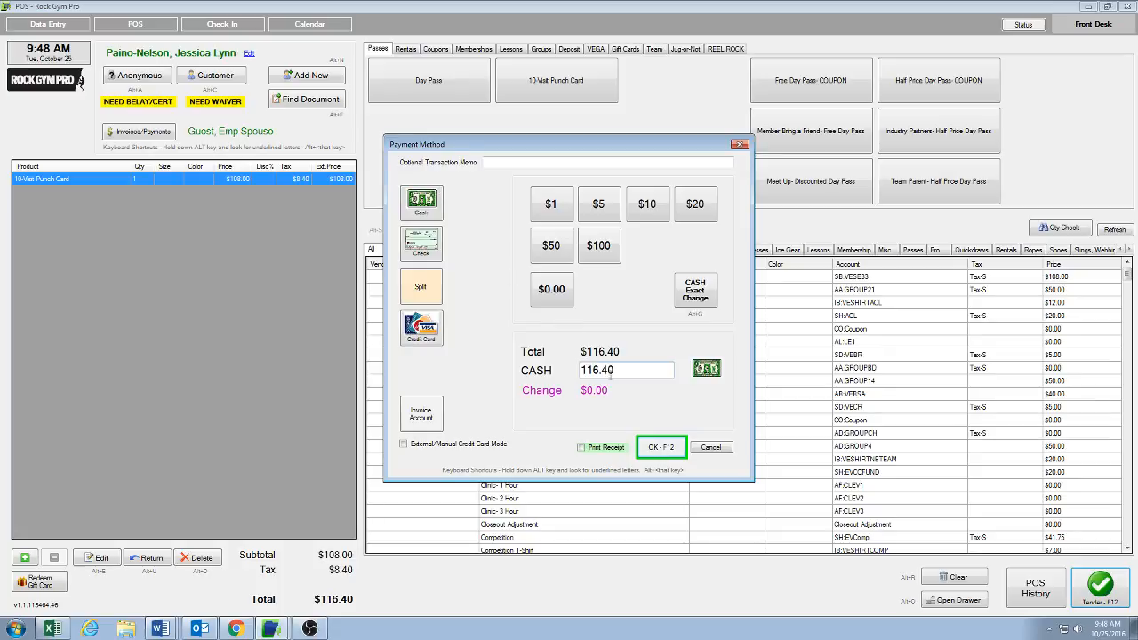
{"action": "left_click", "coordinate": [660, 451]}
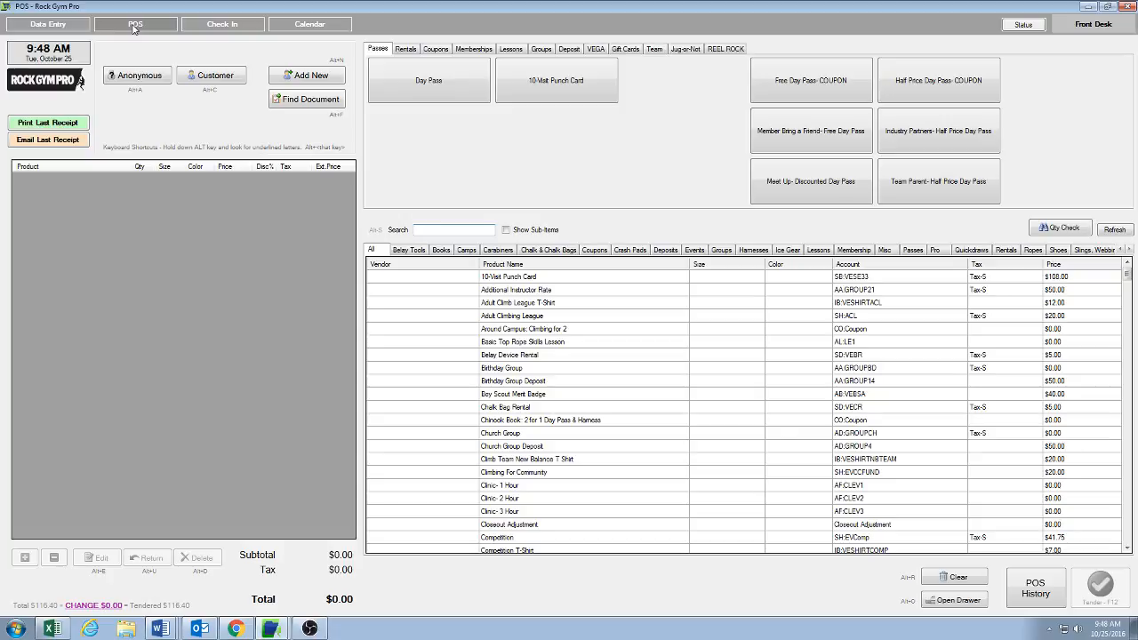
Step: Open the same customer's record in Data Entry using the last-name lookup
{"action": "left_click", "coordinate": [47, 24]}
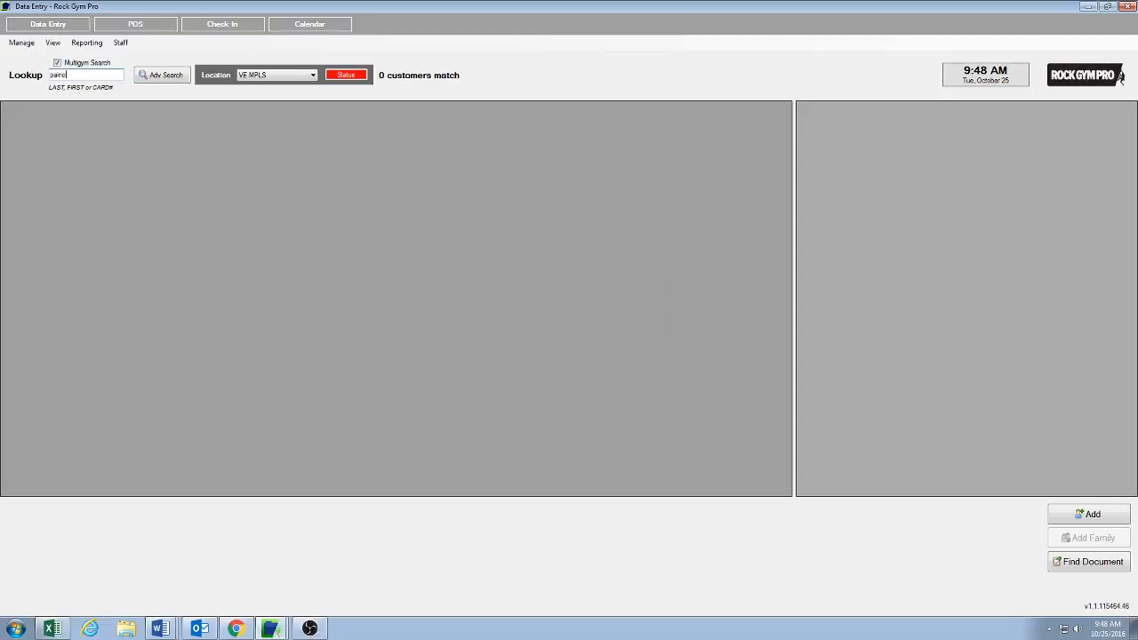
{"action": "key", "text": "Return"}
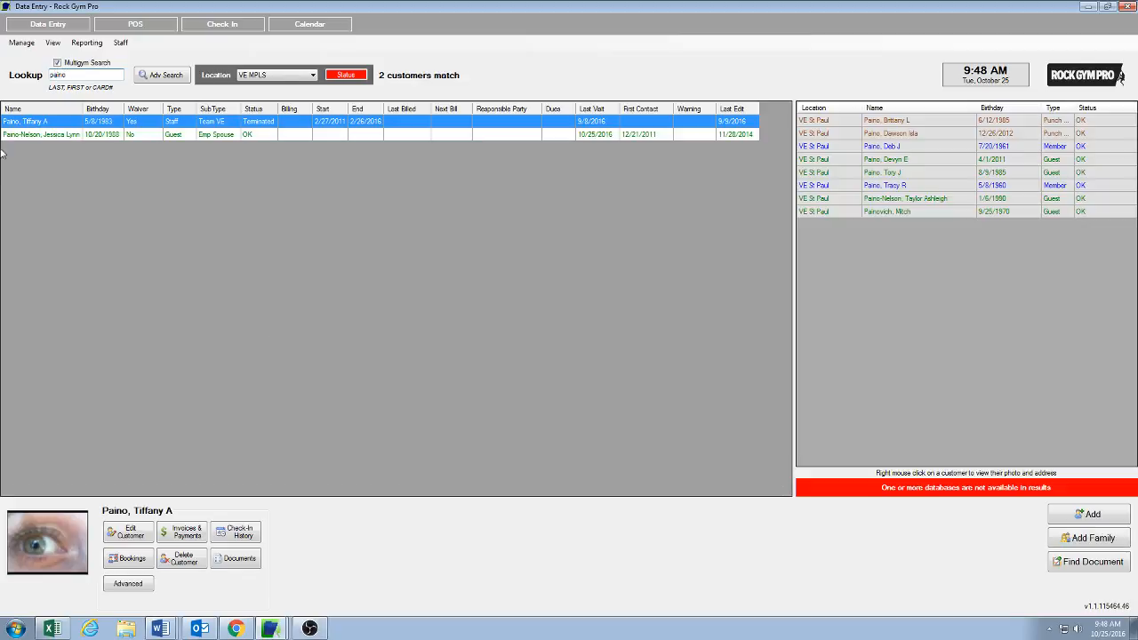
{"action": "double_click", "coordinate": [93, 136]}
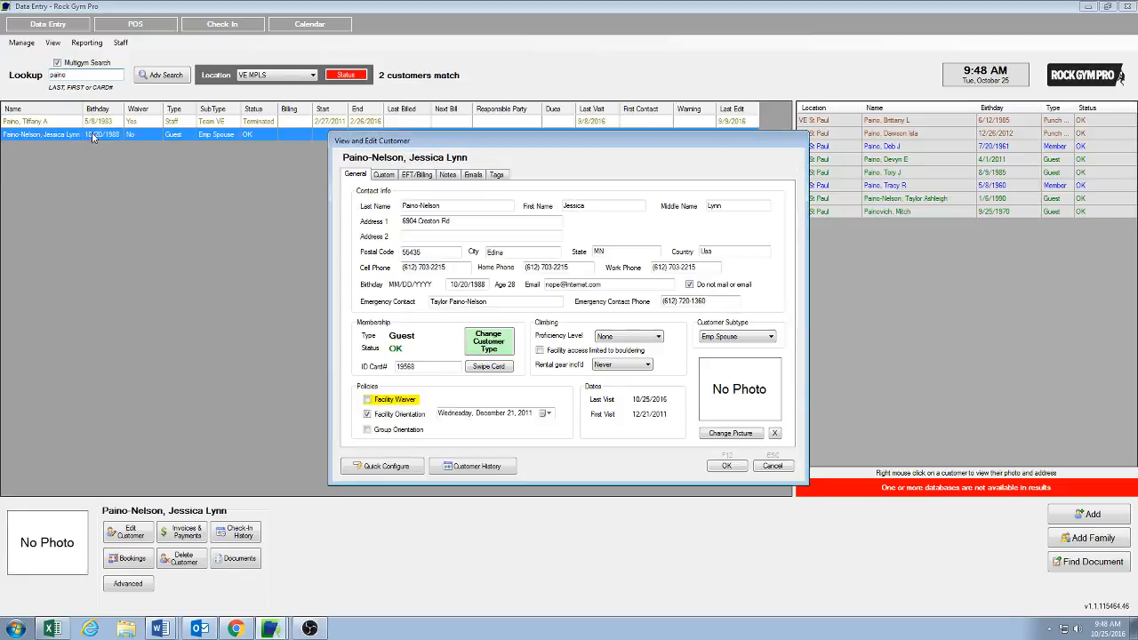
Step: Set the customer's subtype to Punch Card and change the customer type to Punch Card
{"action": "left_click", "coordinate": [744, 339]}
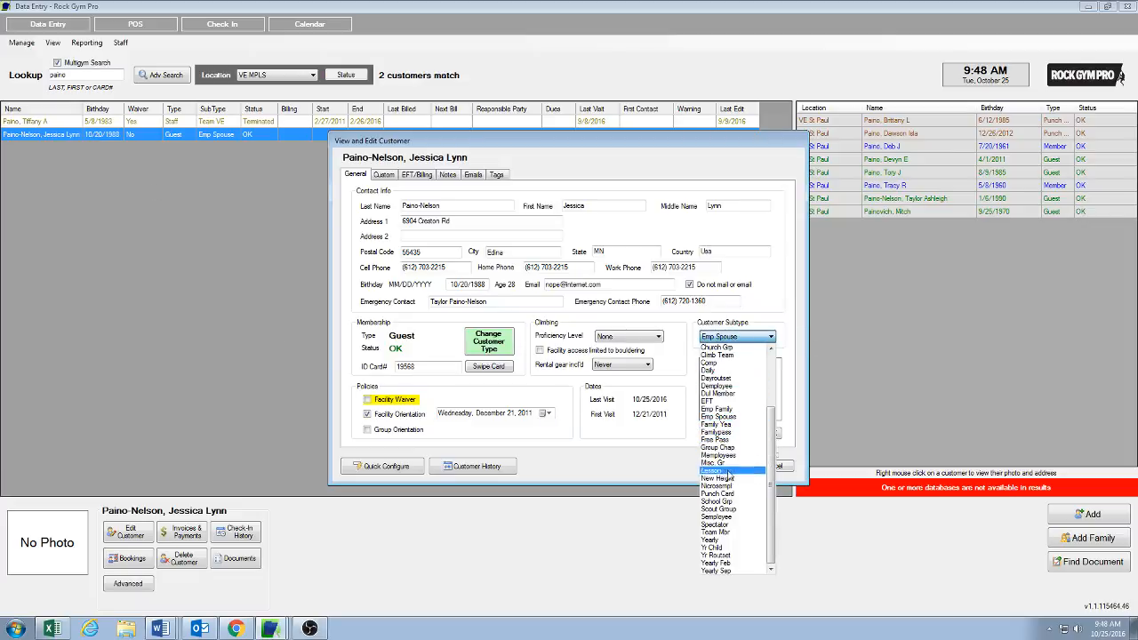
{"action": "left_click", "coordinate": [725, 495]}
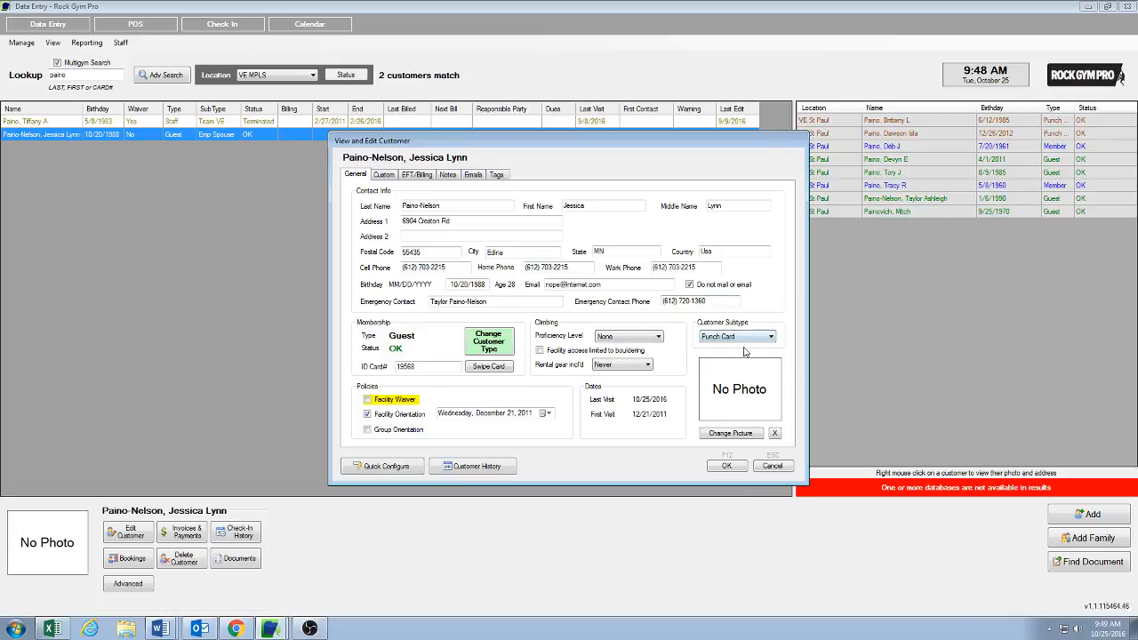
{"action": "left_click", "coordinate": [488, 345]}
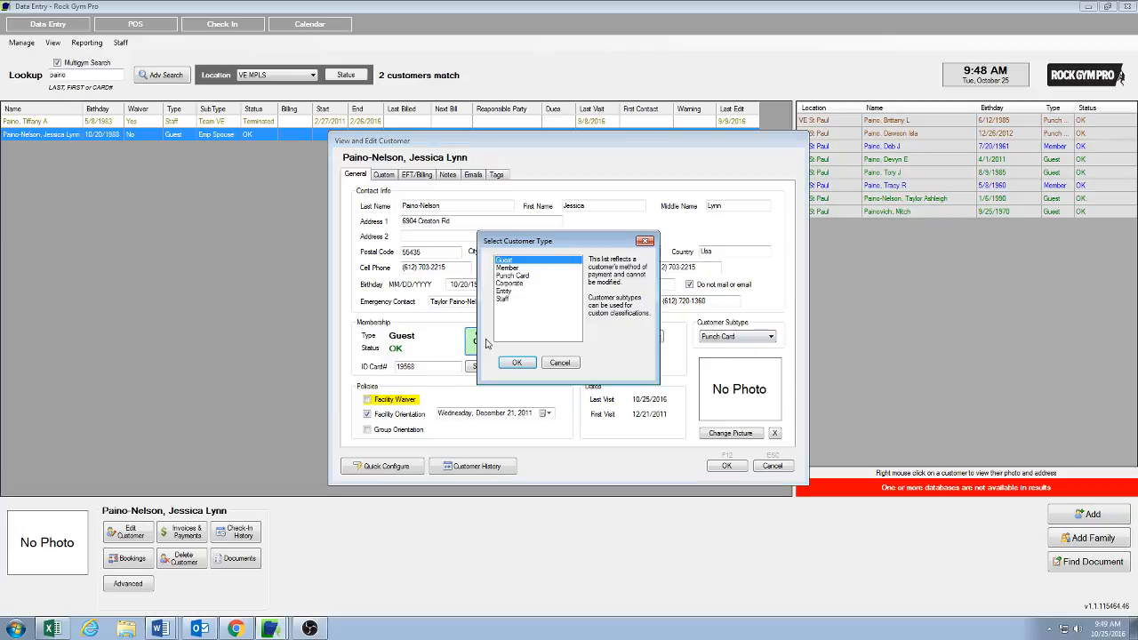
{"action": "left_click", "coordinate": [510, 277]}
{"action": "left_click", "coordinate": [515, 364]}
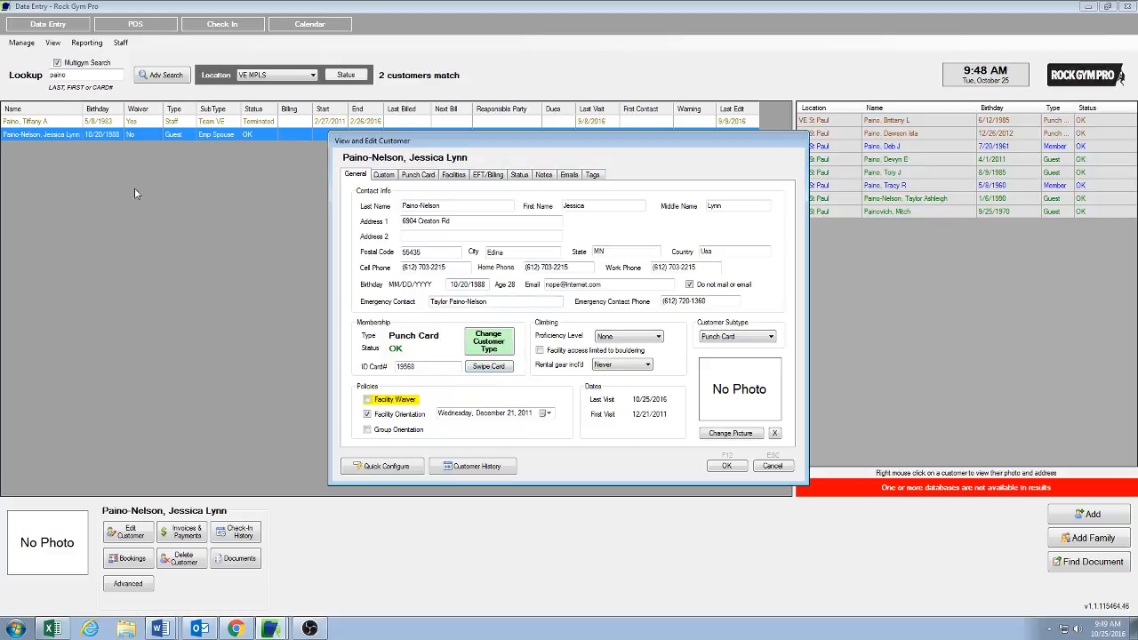
Step: Set the customer's punch card style to Electronic Scan Card
{"action": "left_click", "coordinate": [414, 174]}
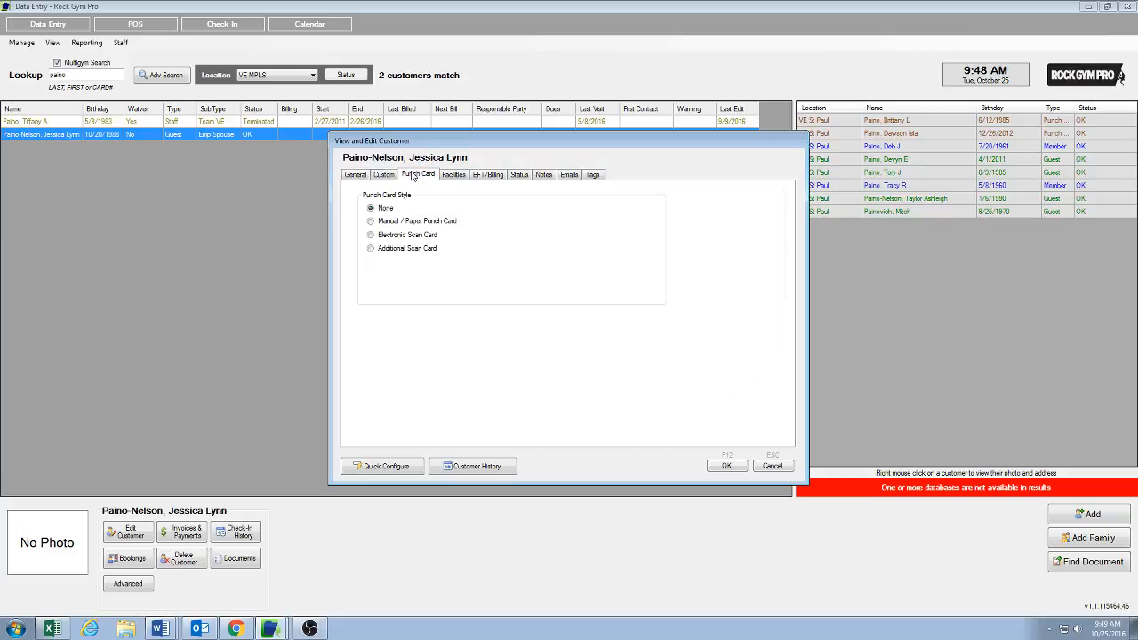
{"action": "left_click", "coordinate": [385, 222]}
{"action": "left_click", "coordinate": [370, 237]}
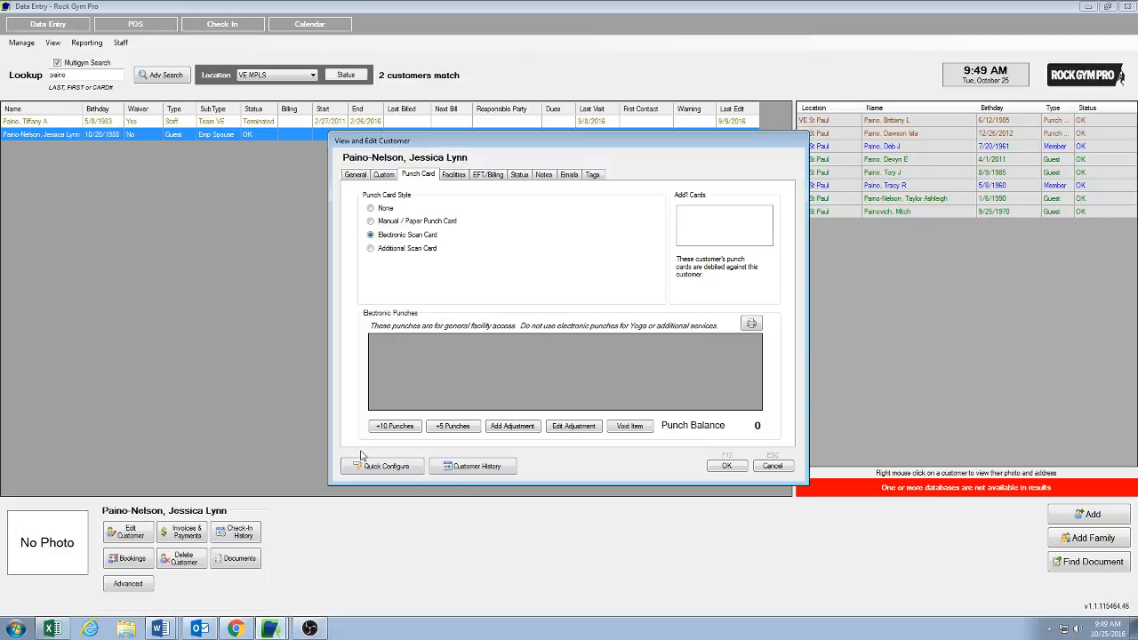
Step: Add 10 punches to the customer's card, entering the staff PIN, and save the customer record
{"action": "left_click", "coordinate": [396, 427]}
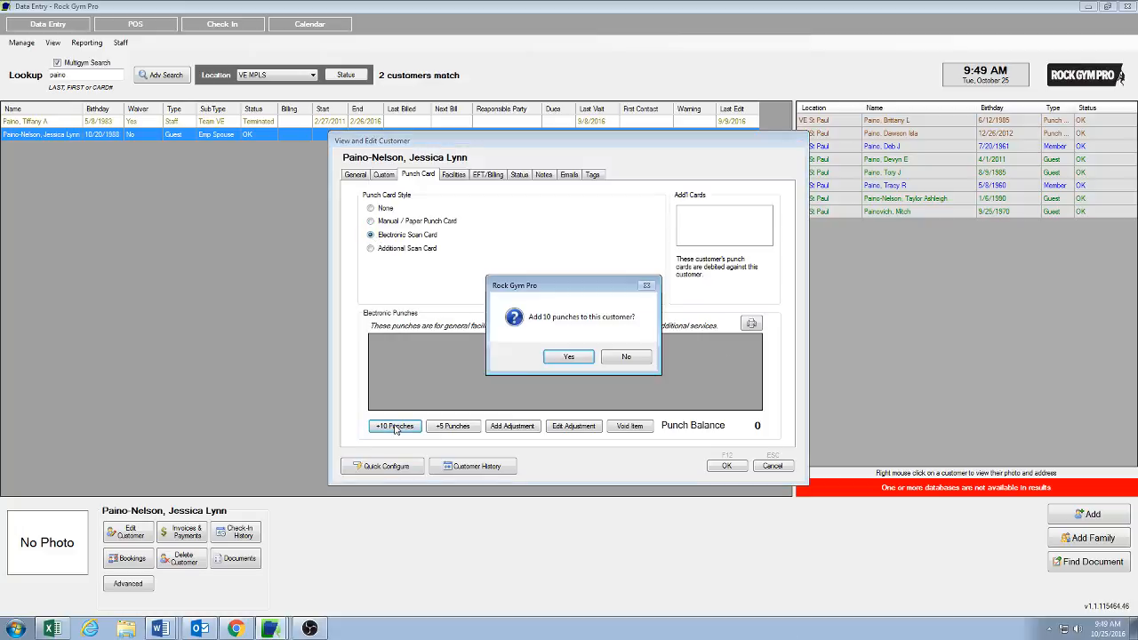
{"action": "left_click", "coordinate": [569, 357]}
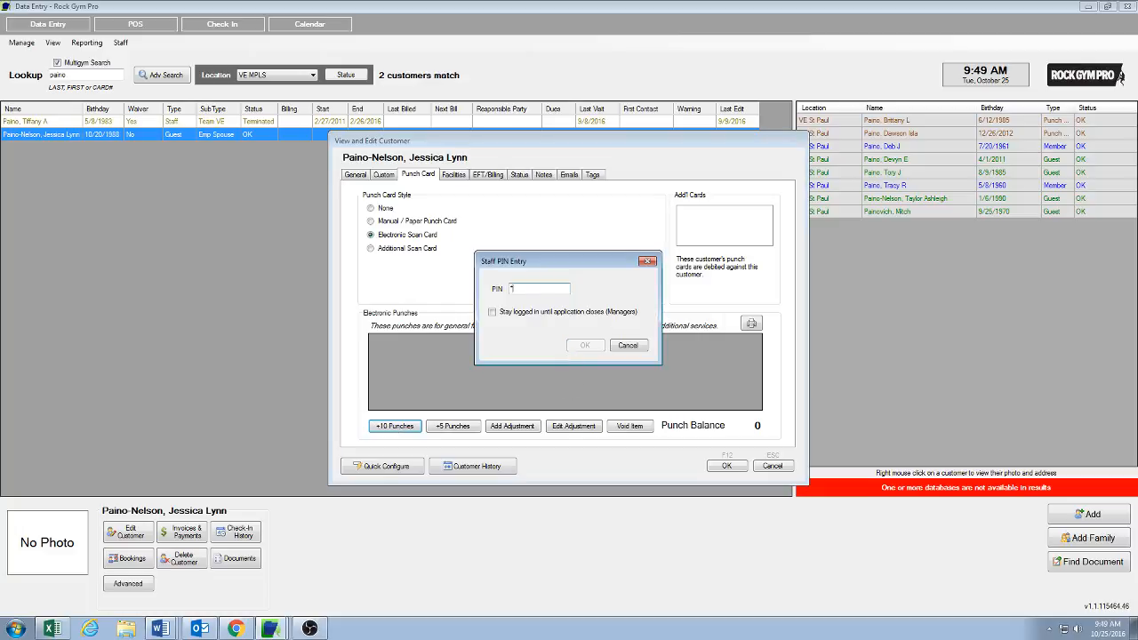
{"action": "type", "text": "****"}
{"action": "key", "text": "Return"}
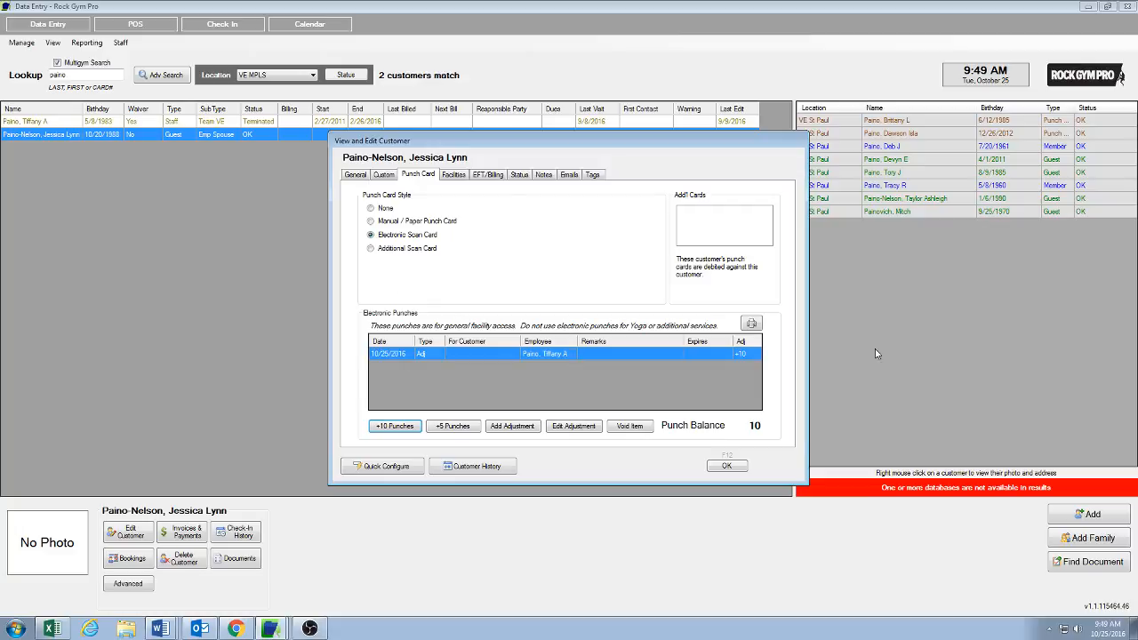
{"action": "left_click", "coordinate": [721, 469]}
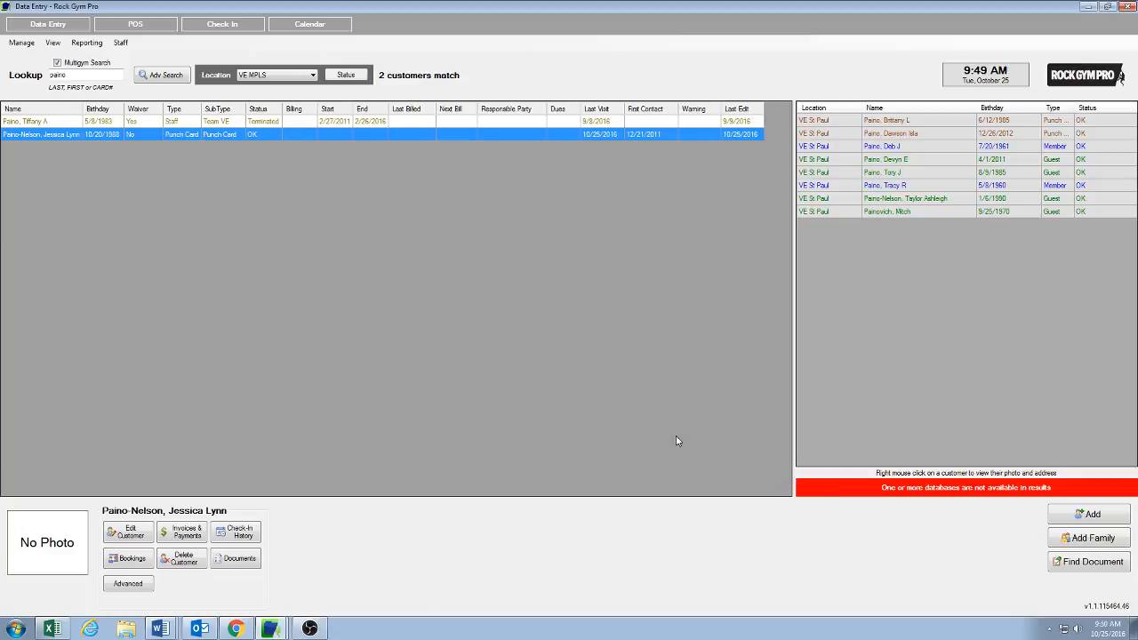
{"action": "left_click", "coordinate": [223, 24]}
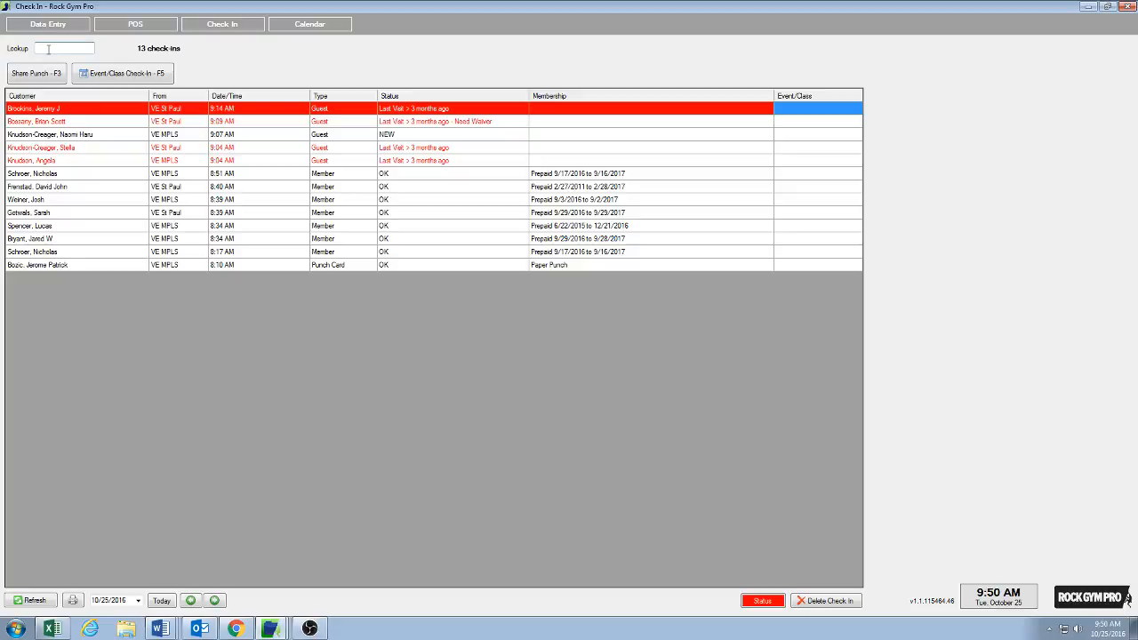
{"action": "type", "text": "paino"}
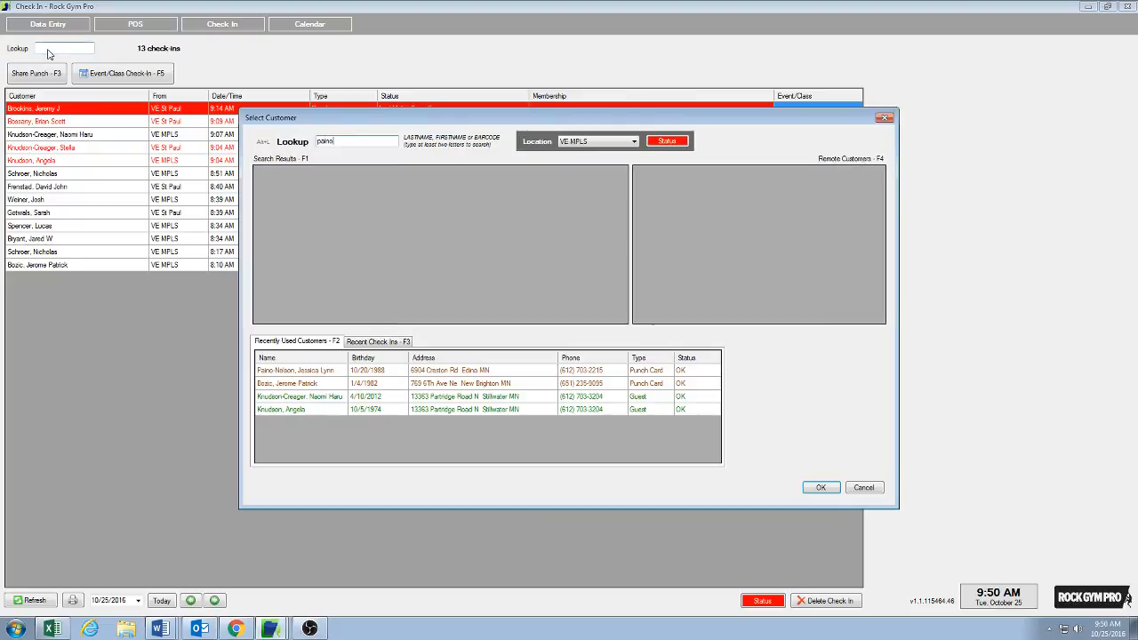
{"action": "left_click", "coordinate": [316, 372]}
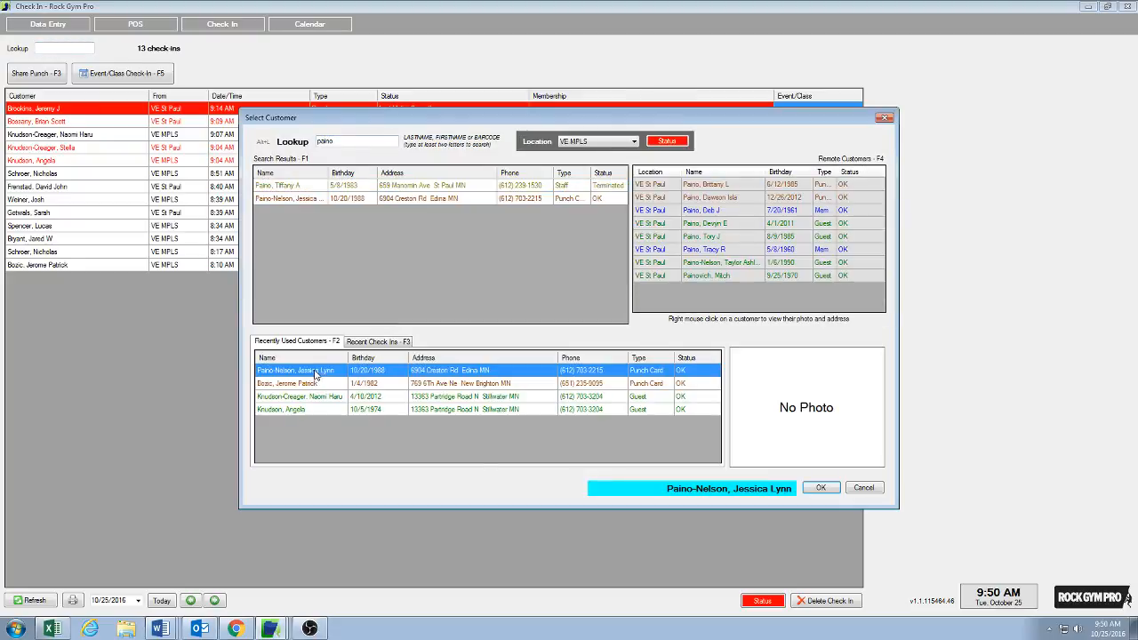
{"action": "left_click", "coordinate": [816, 488]}
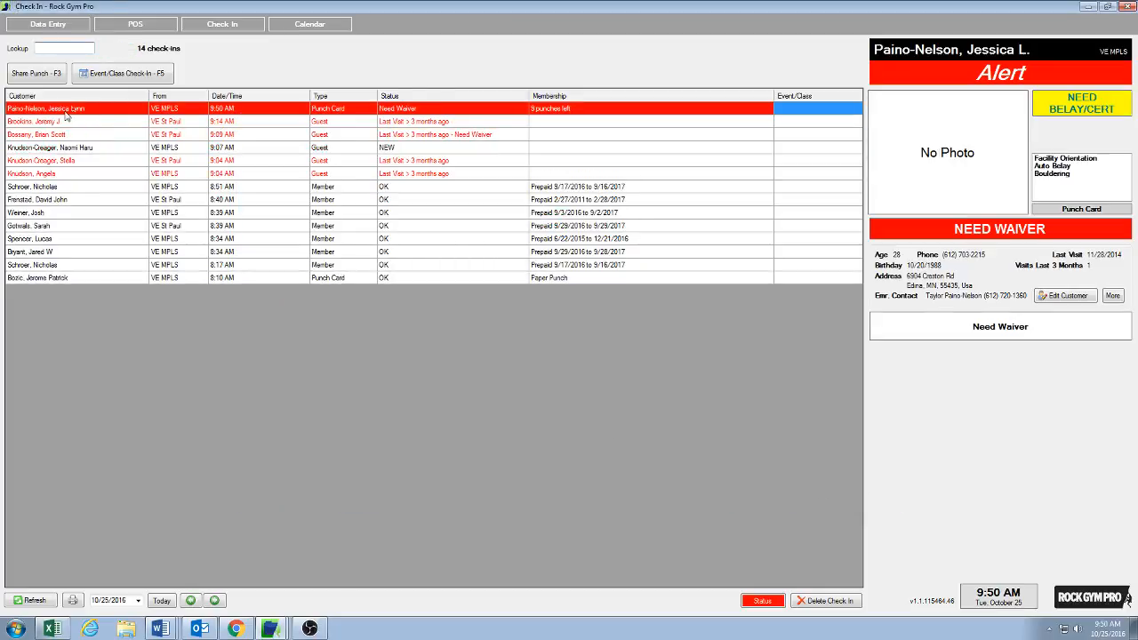
Step: Open the checked-in customer's record to review the punch card history, then close it without changes
{"action": "left_click", "coordinate": [1069, 297]}
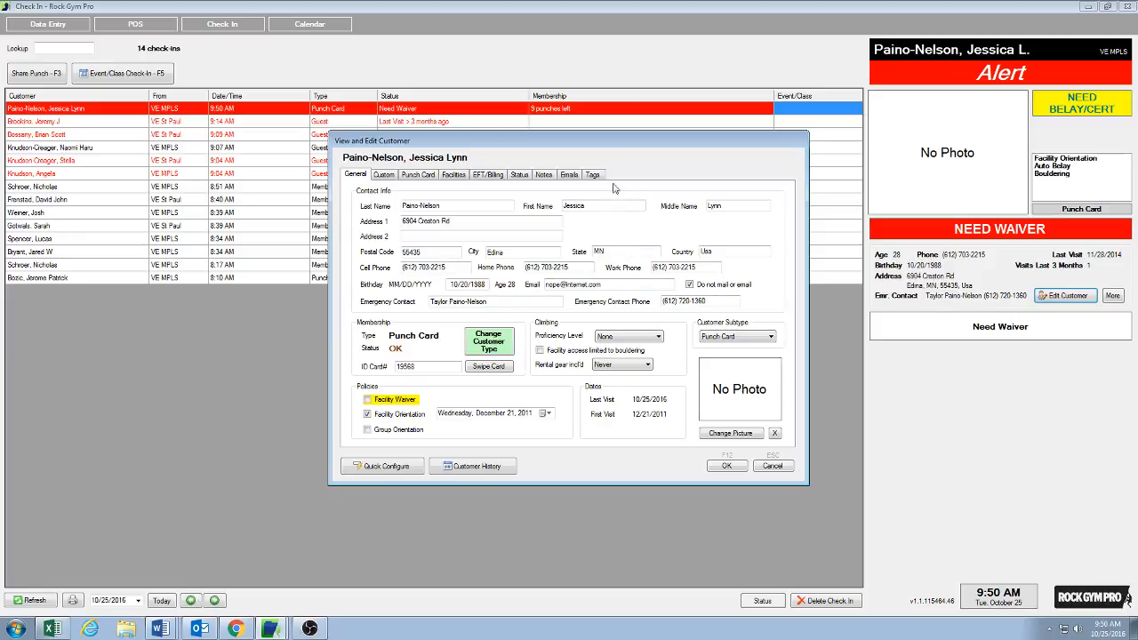
{"action": "left_click", "coordinate": [430, 177]}
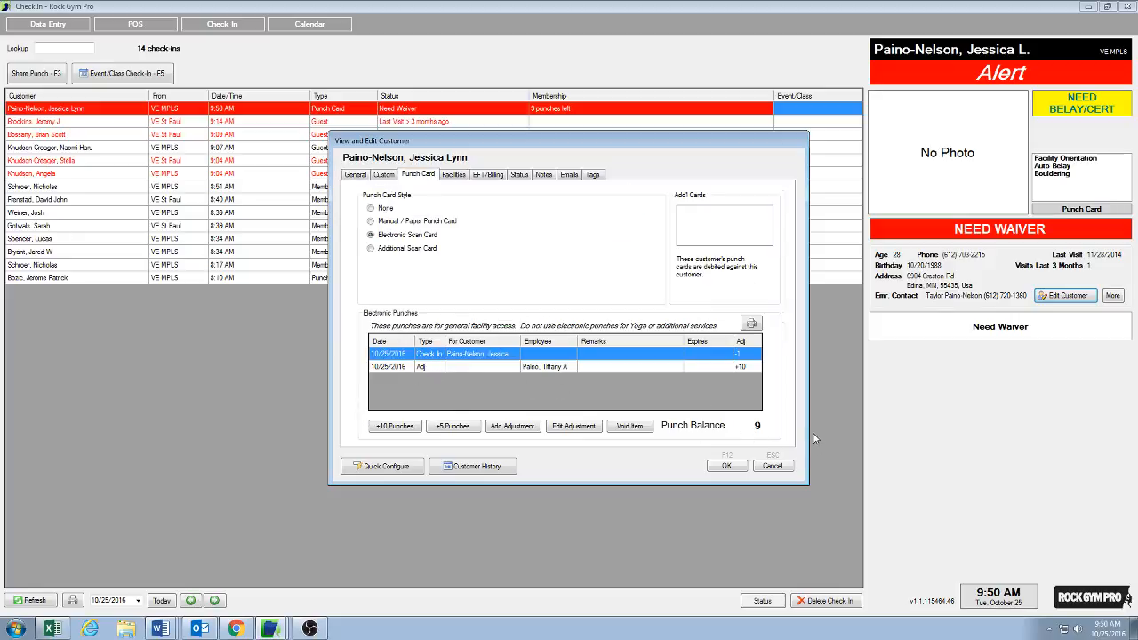
{"action": "left_click", "coordinate": [773, 467]}
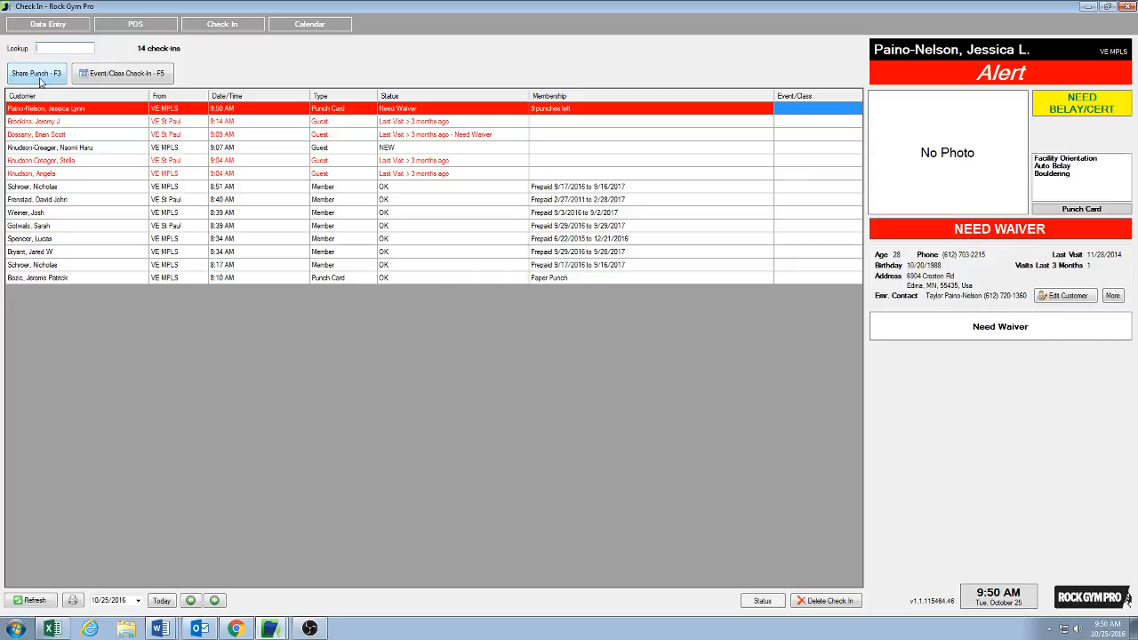
Step: Start sharing a punch, entering the staff PIN, and choose the punch card customer as the punch holder
{"action": "left_click", "coordinate": [20, 74]}
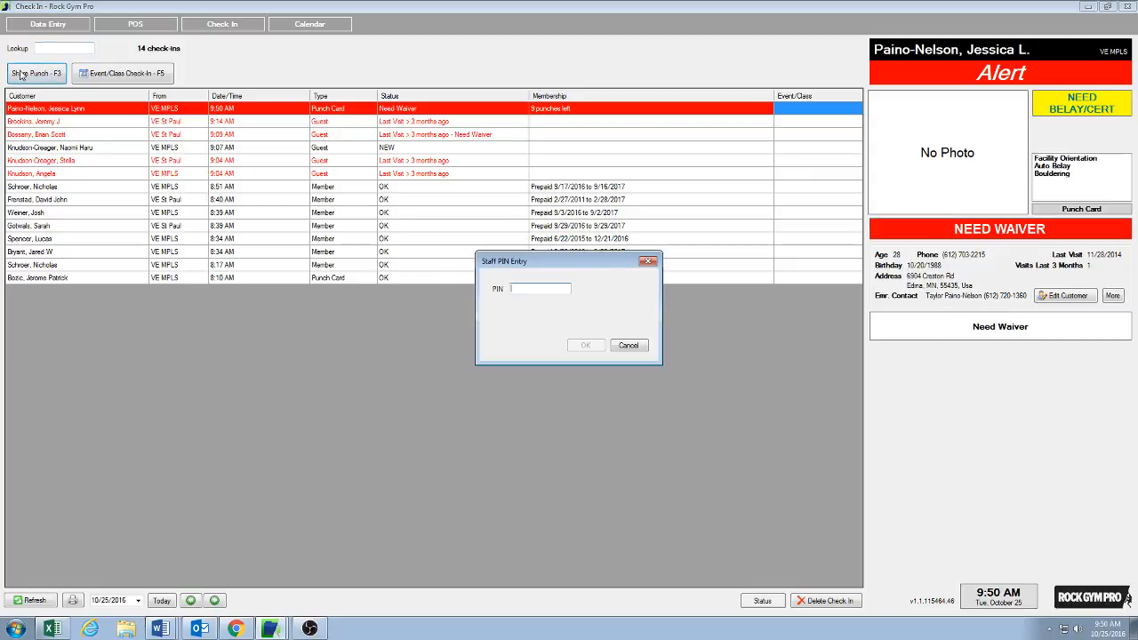
{"action": "type", "text": "***"}
{"action": "key", "text": "Return"}
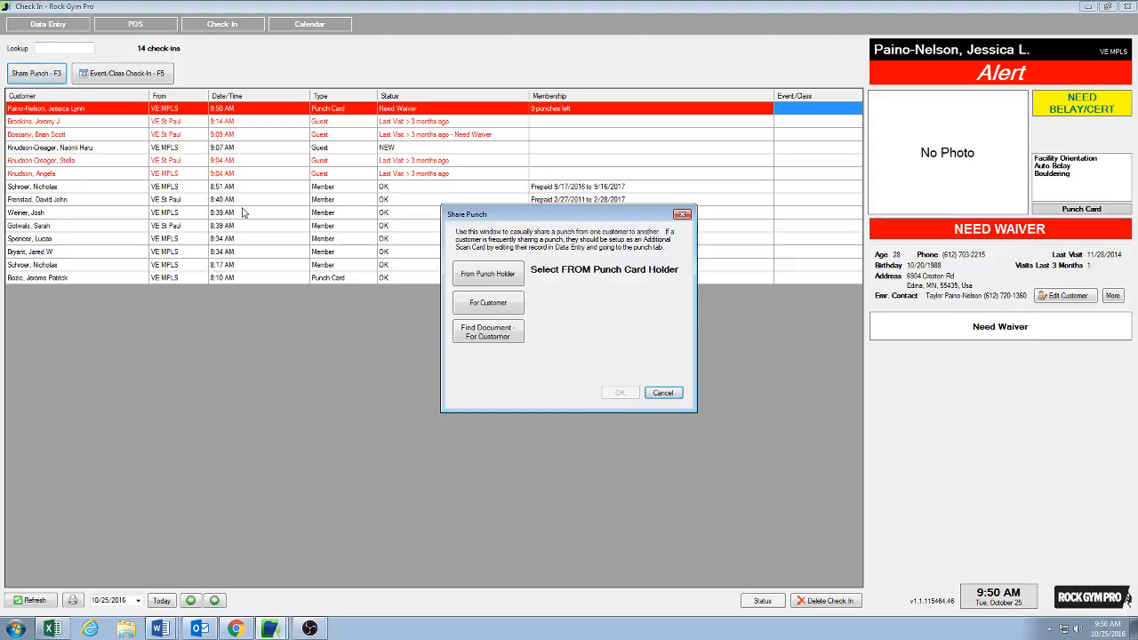
{"action": "left_click", "coordinate": [493, 278]}
{"action": "left_click", "coordinate": [493, 274]}
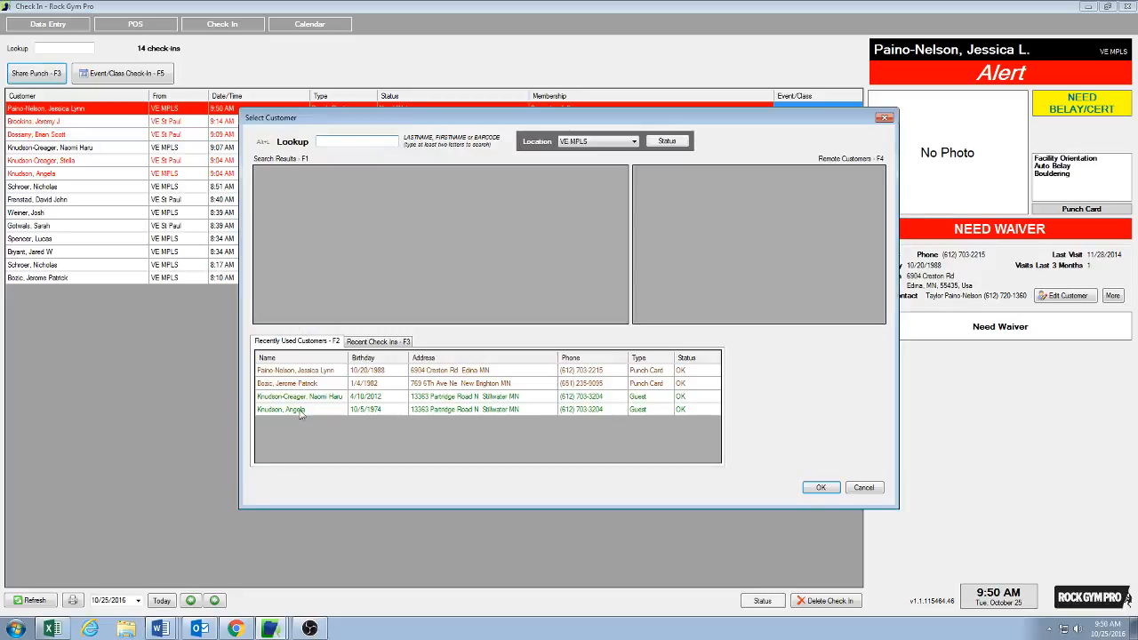
{"action": "left_click", "coordinate": [299, 371]}
{"action": "left_click", "coordinate": [821, 487]}
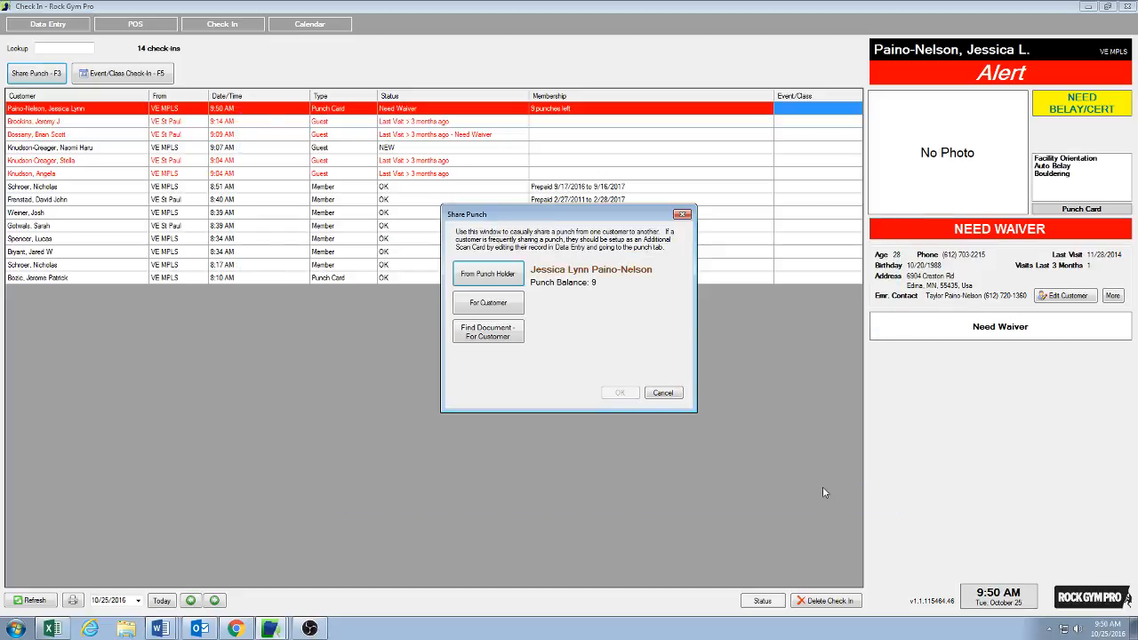
Step: Pick the VE Glendale Heights customer found by searching paino as the recipient and confirm the shared punch
{"action": "left_click", "coordinate": [496, 304]}
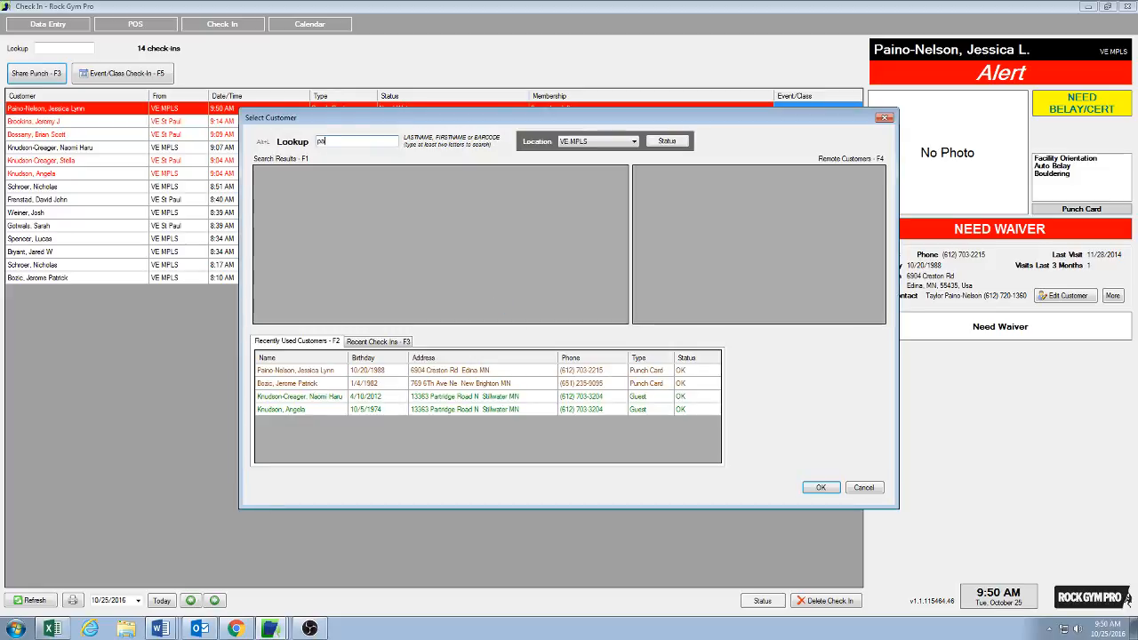
{"action": "type", "text": "paino"}
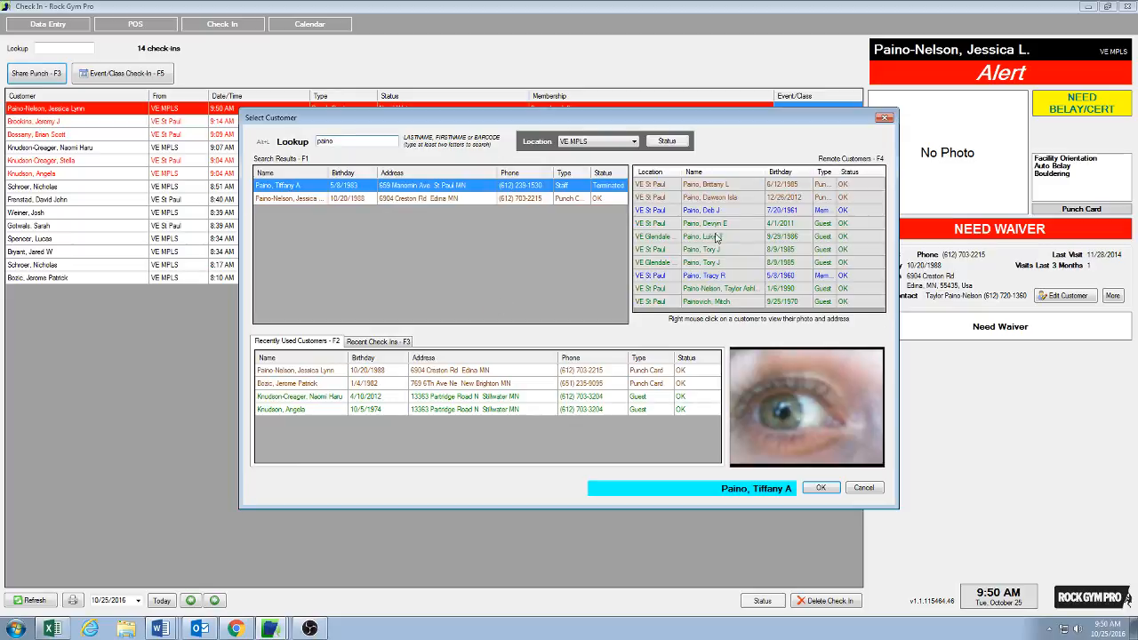
{"action": "left_click", "coordinate": [716, 238]}
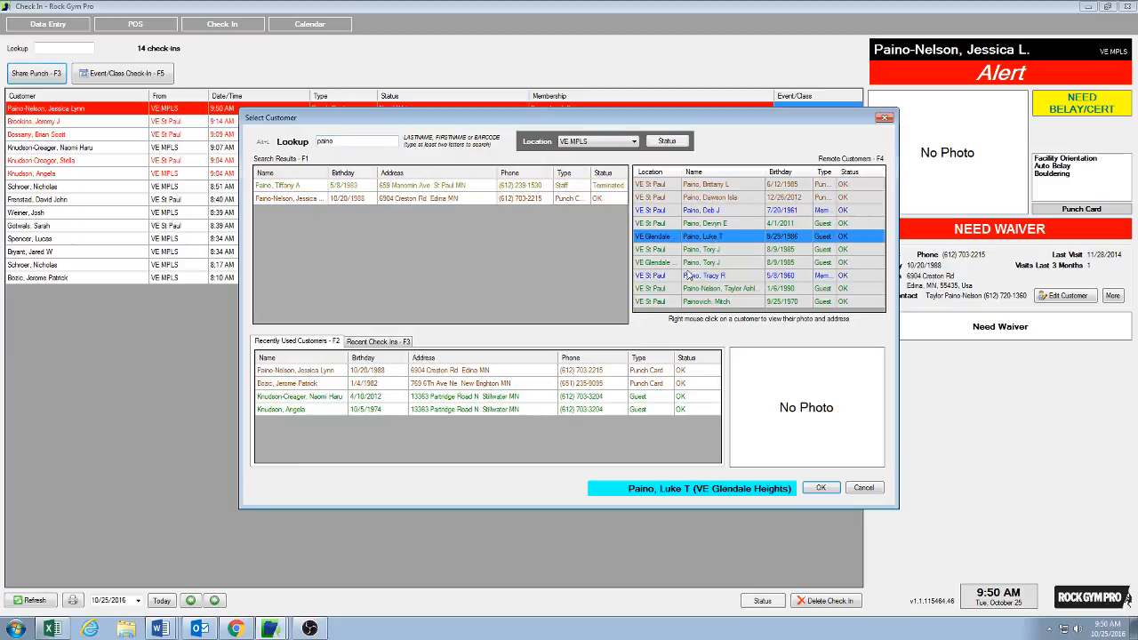
{"action": "left_click", "coordinate": [820, 488]}
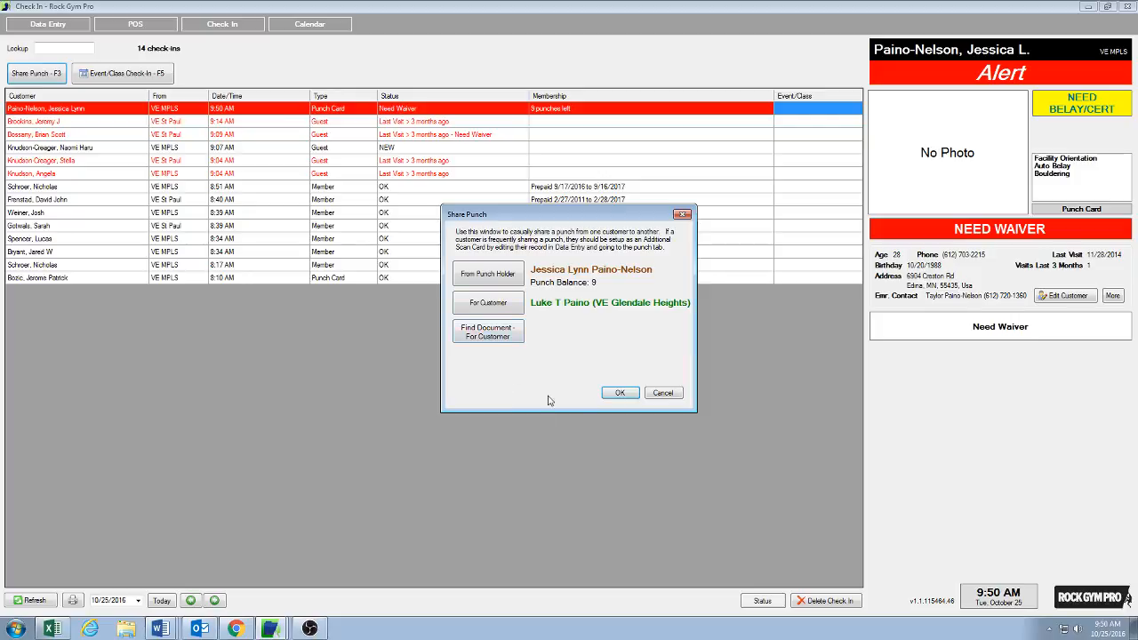
{"action": "left_click", "coordinate": [621, 393]}
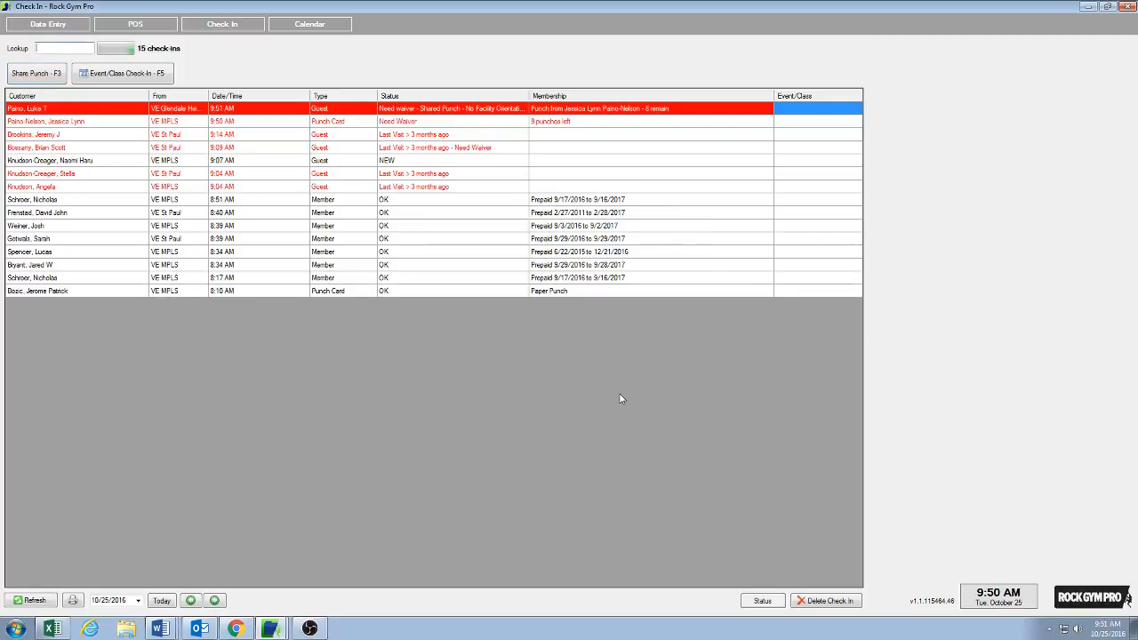
Step: Open the punch holder's record to review the updated punch card history, then close it
{"action": "left_click", "coordinate": [68, 124]}
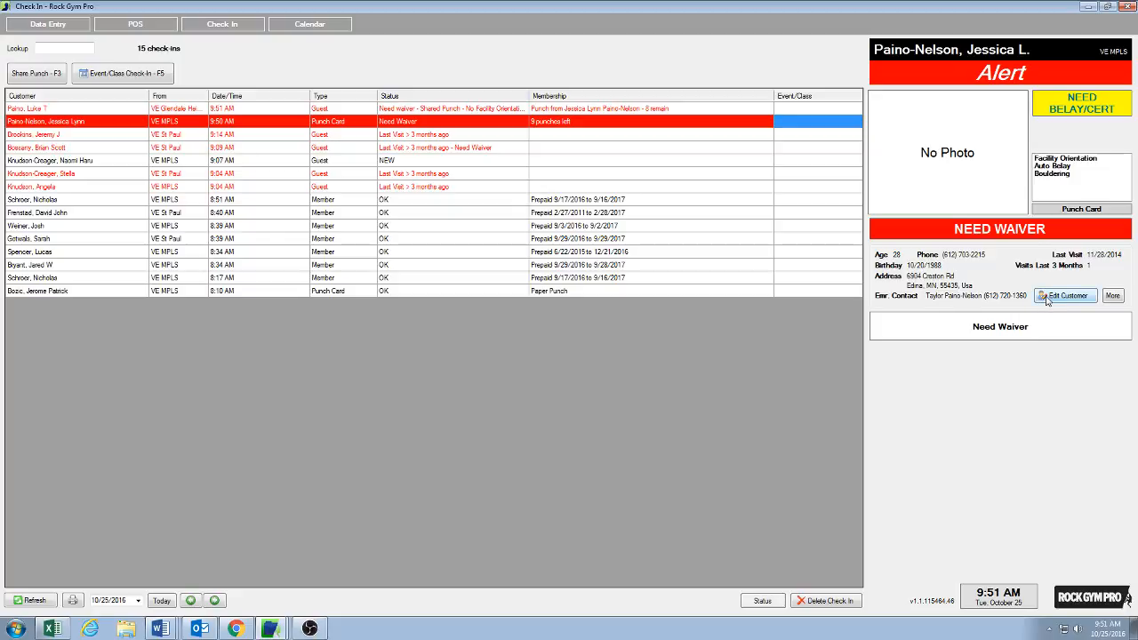
{"action": "left_click", "coordinate": [1047, 300]}
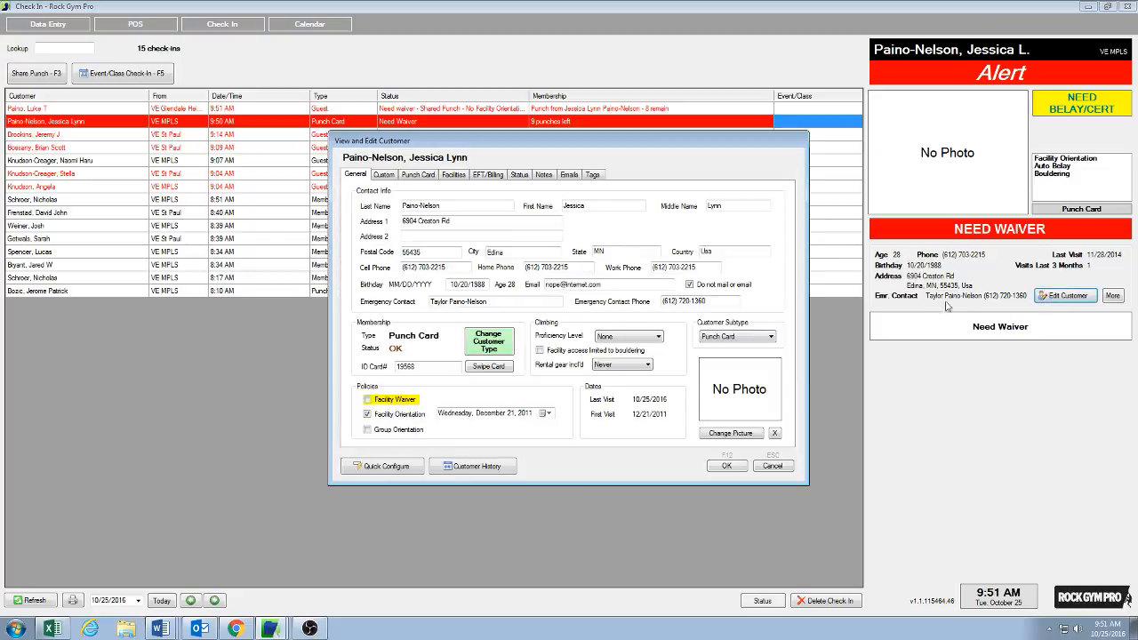
{"action": "left_click", "coordinate": [419, 175]}
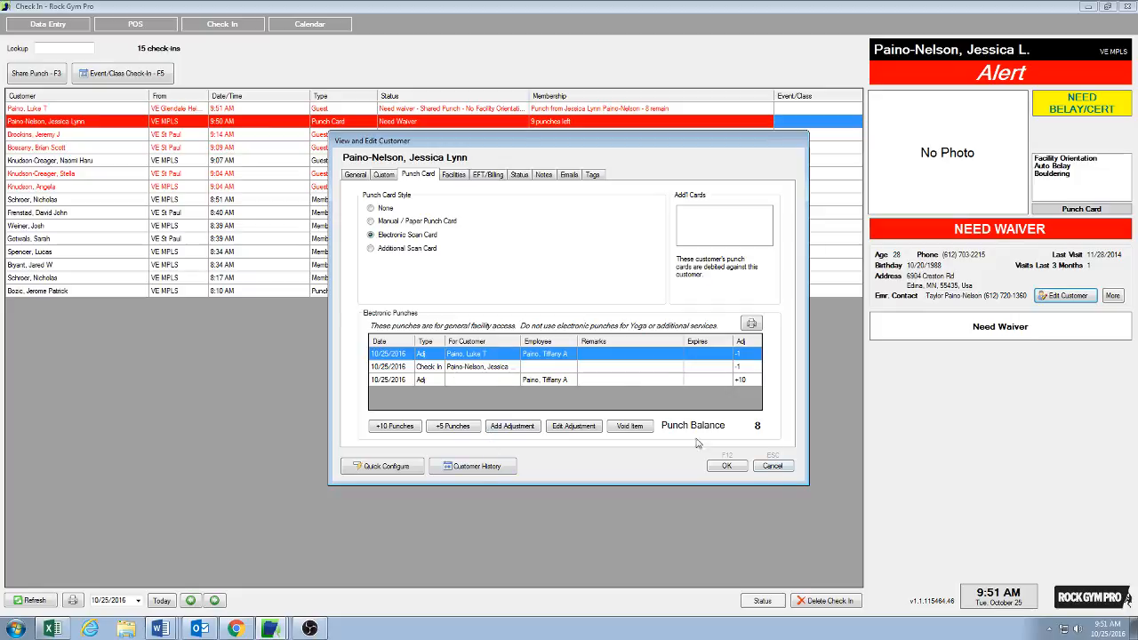
{"action": "left_click", "coordinate": [769, 468]}
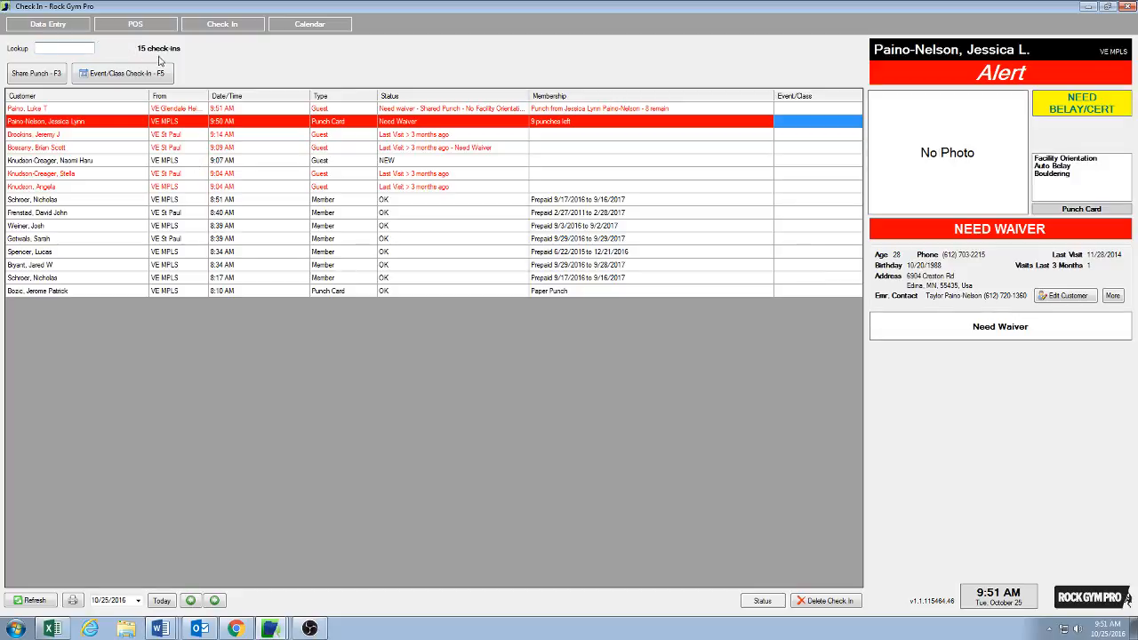
Step: Try adding a Yearly Membership in the POS, cancelling the item dialog, and focus the product search
{"action": "left_click", "coordinate": [142, 25]}
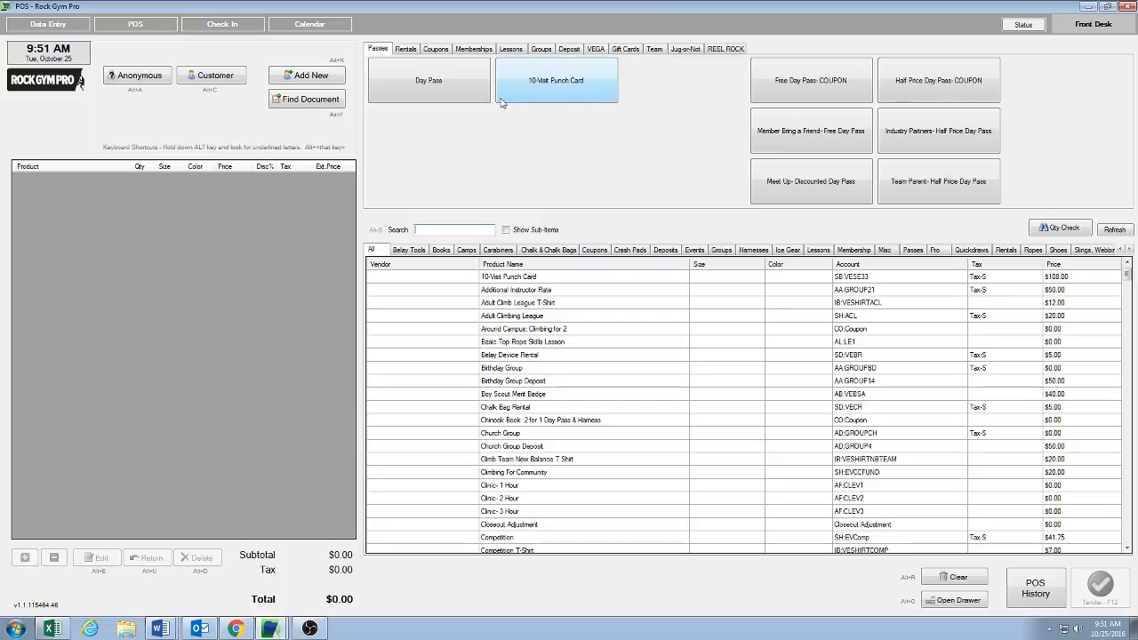
{"action": "left_click", "coordinate": [473, 51]}
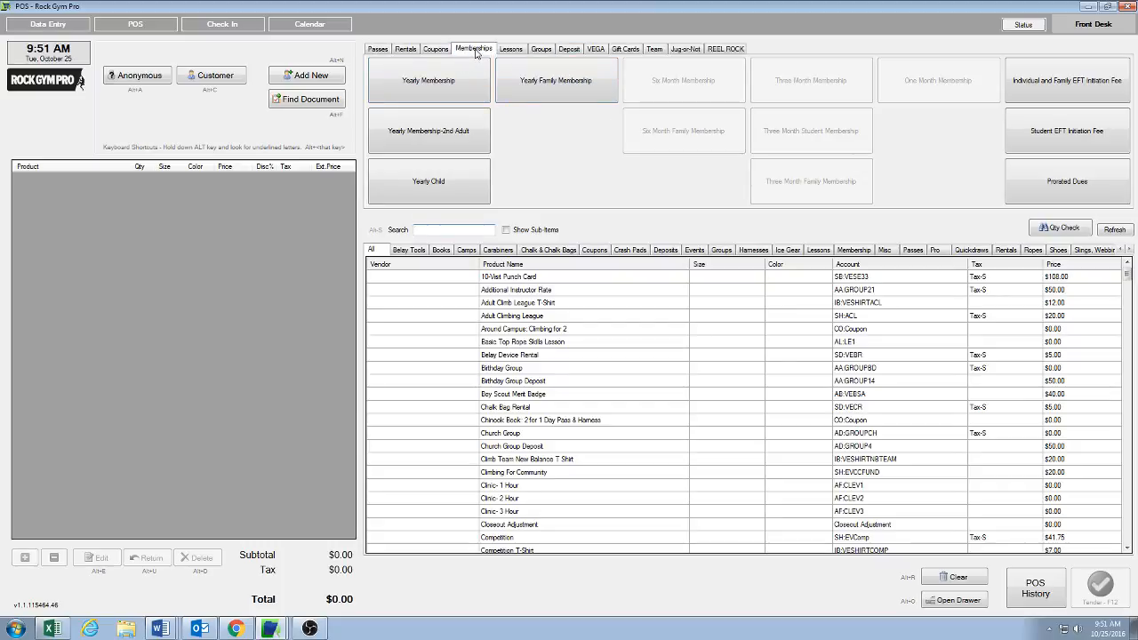
{"action": "left_click", "coordinate": [435, 89]}
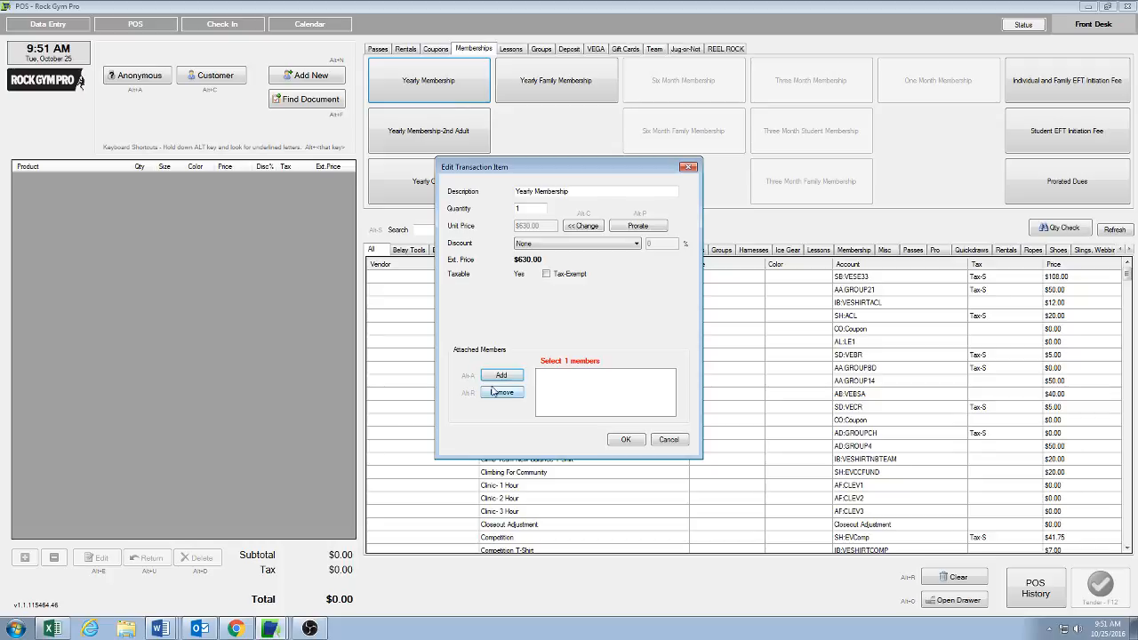
{"action": "left_click", "coordinate": [677, 444]}
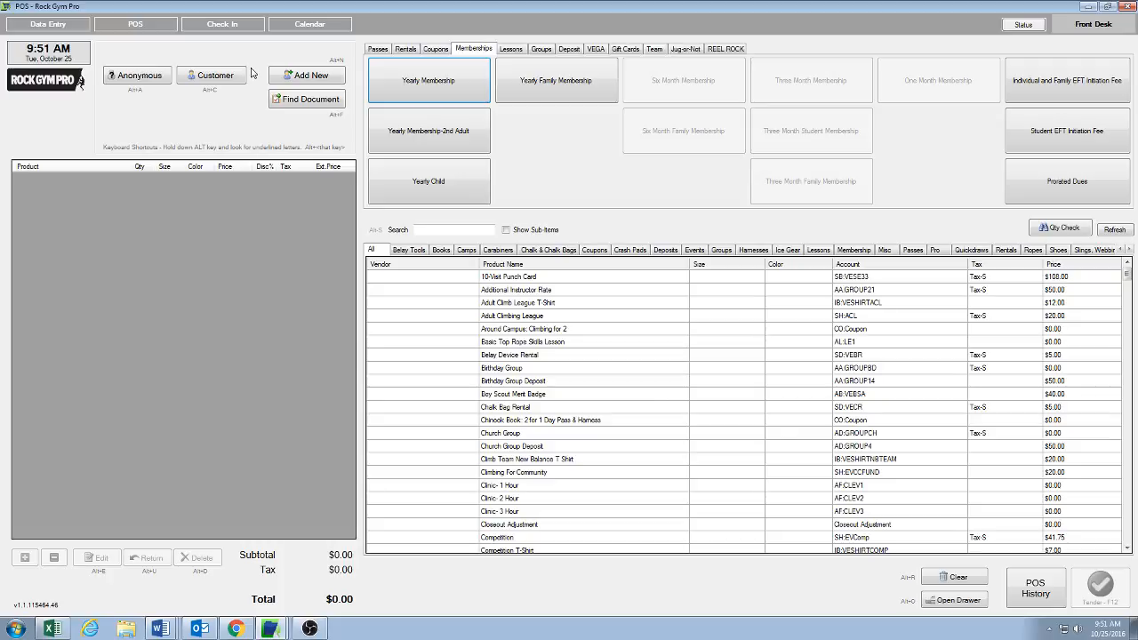
{"action": "key", "text": "alt+s"}
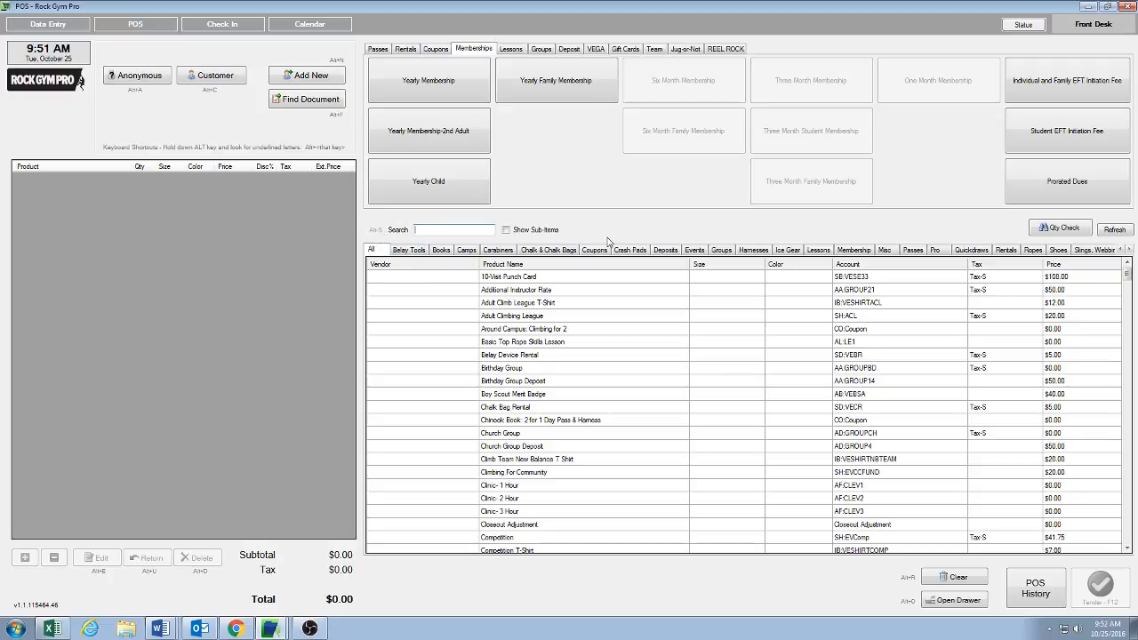
Step: Browse the Carabiners, Books, Crash Pads and Harnesses product categories in the POS item list
{"action": "left_click", "coordinate": [497, 252]}
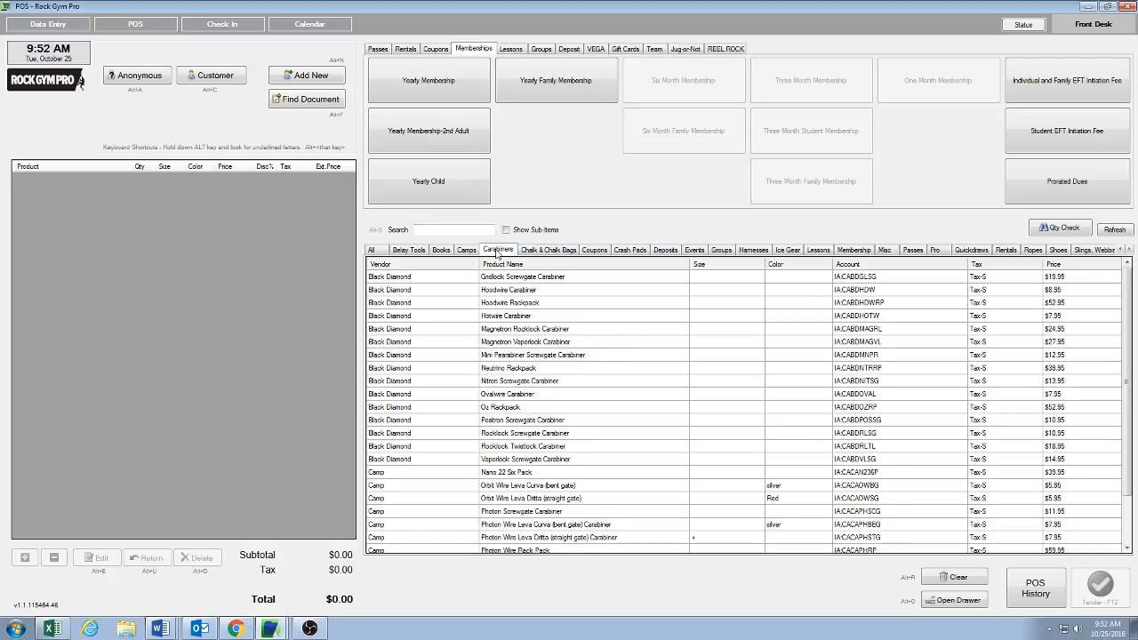
{"action": "left_click", "coordinate": [440, 252]}
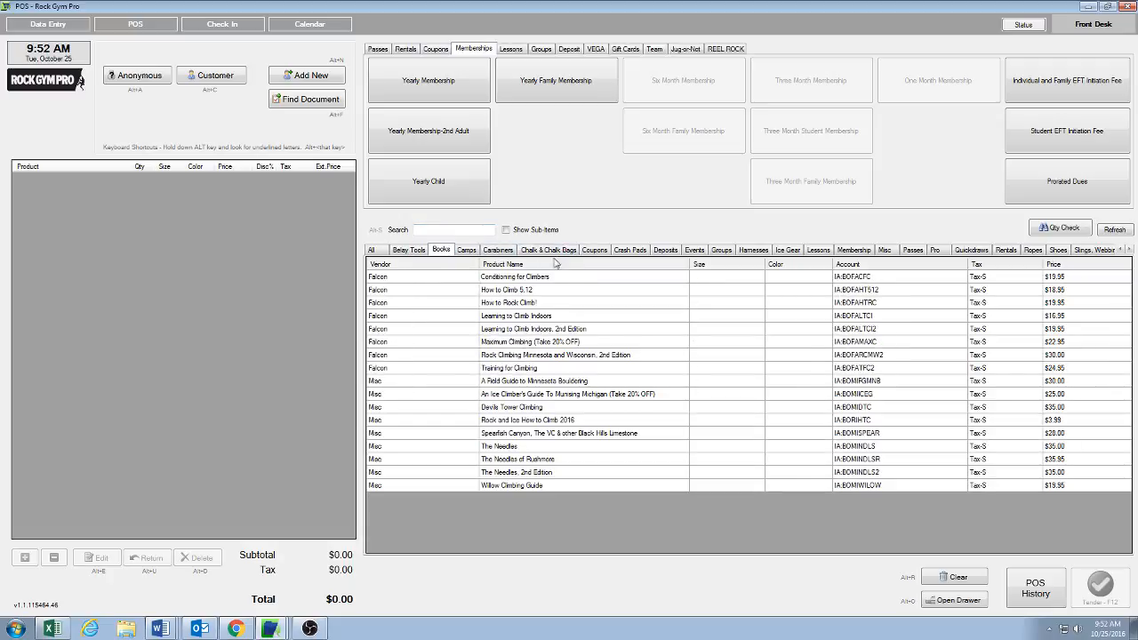
{"action": "left_click", "coordinate": [631, 252]}
{"action": "left_click", "coordinate": [763, 251]}
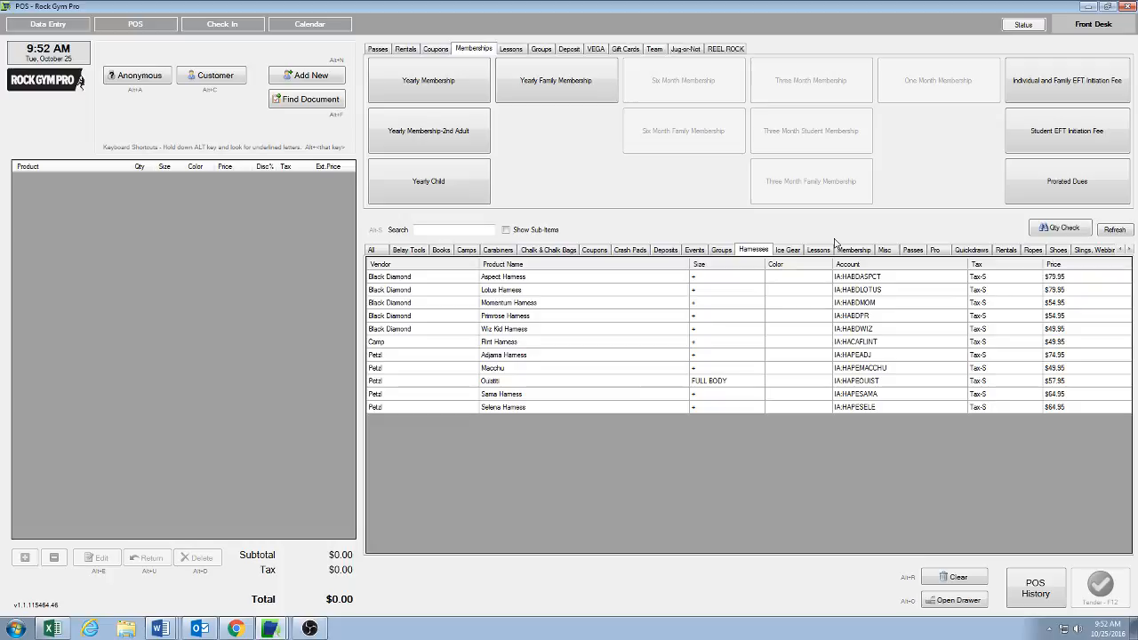
{"action": "key", "text": "alt+s"}
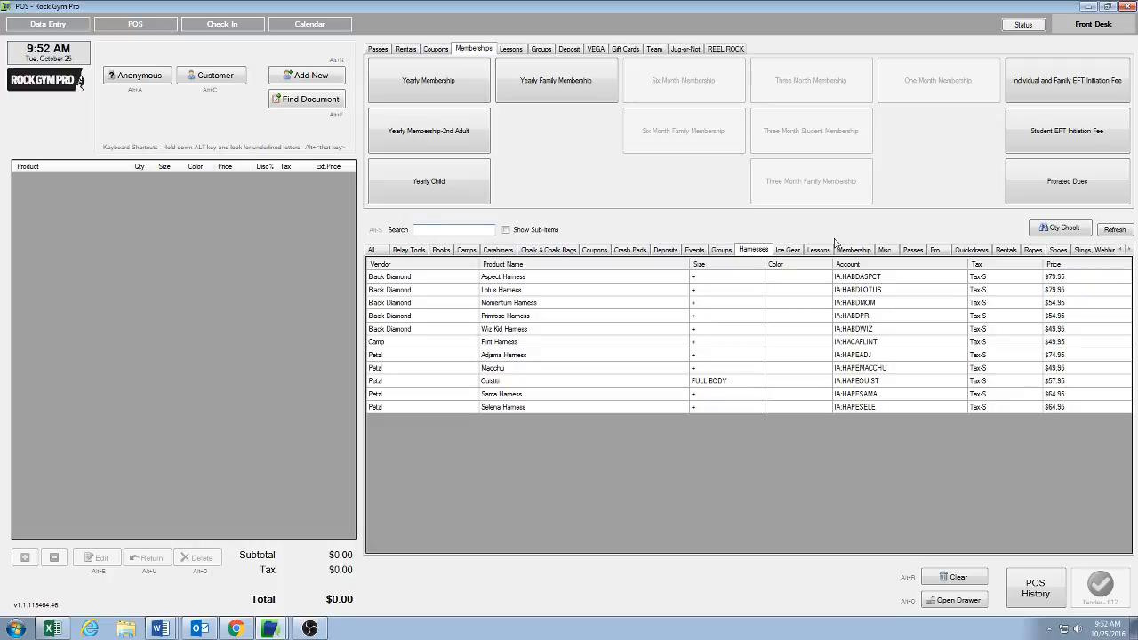
Step: Open the size and color choices for the Black Diamond Aspect Harness and cancel without adding it
{"action": "left_click", "coordinate": [522, 280]}
{"action": "double_click", "coordinate": [522, 280]}
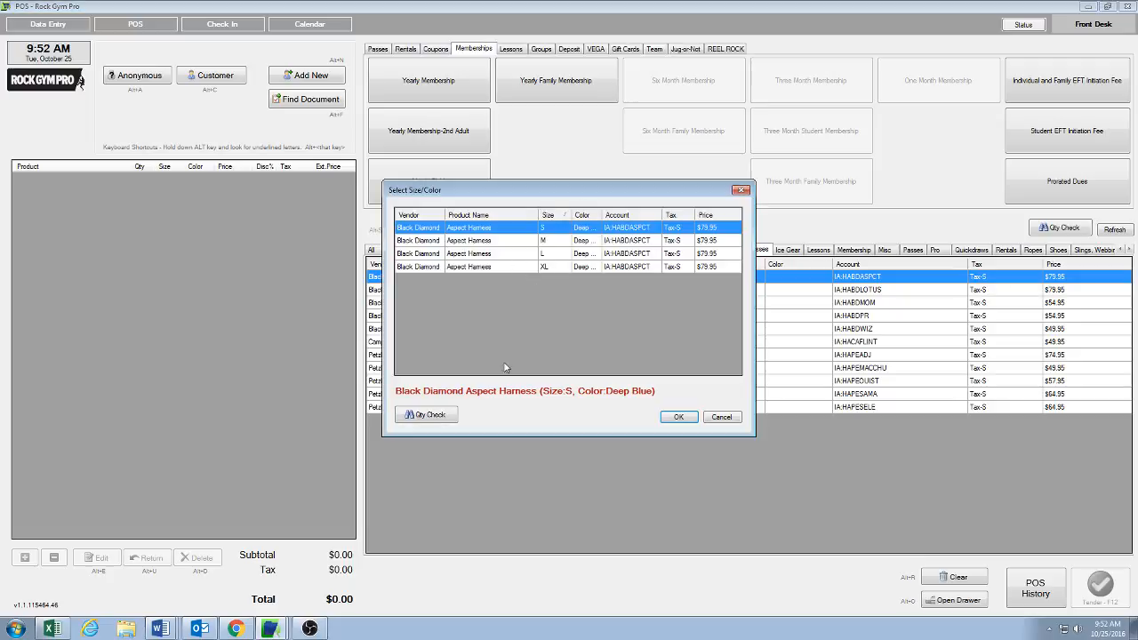
{"action": "left_click", "coordinate": [720, 417]}
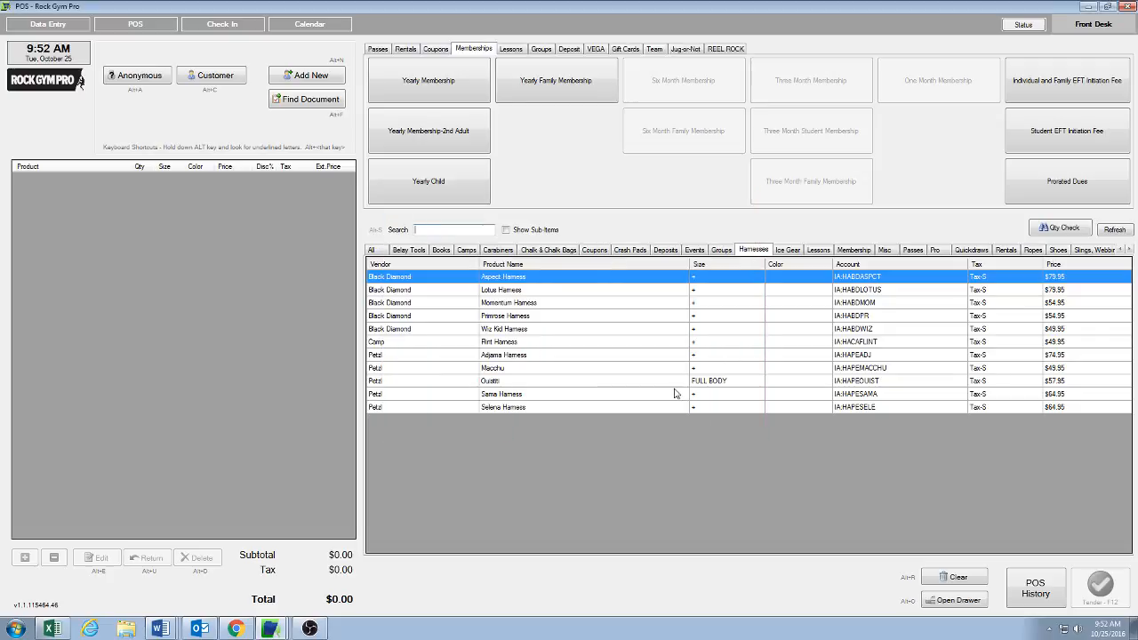
Step: Check the stock quantity on hand for the Petzl Ouistiti harness
{"action": "left_click", "coordinate": [643, 382]}
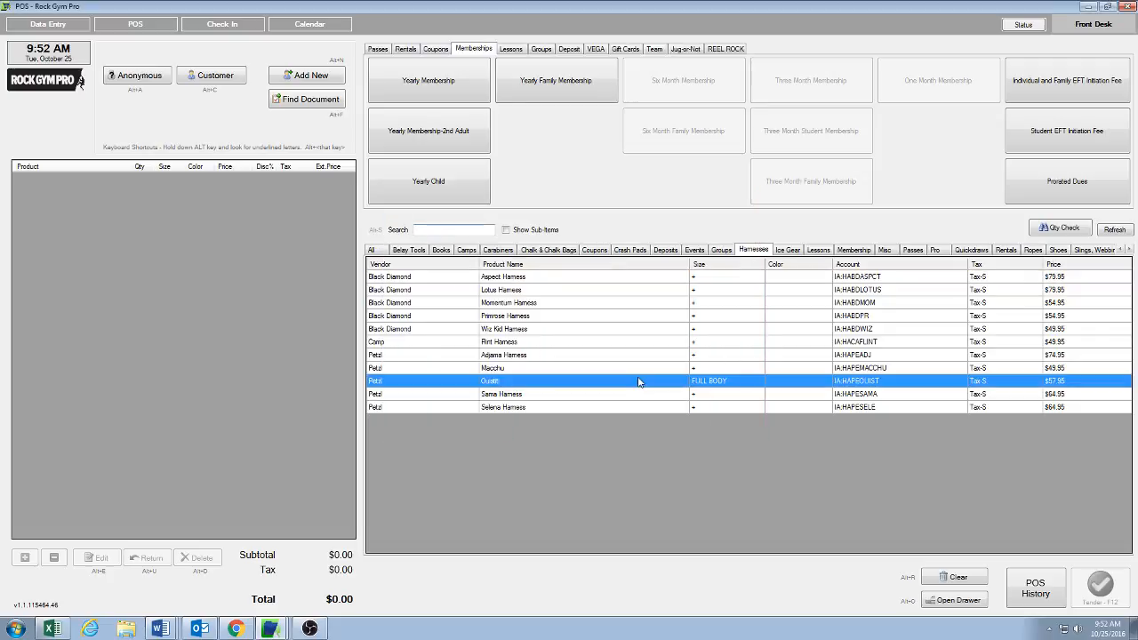
{"action": "left_click", "coordinate": [1049, 230]}
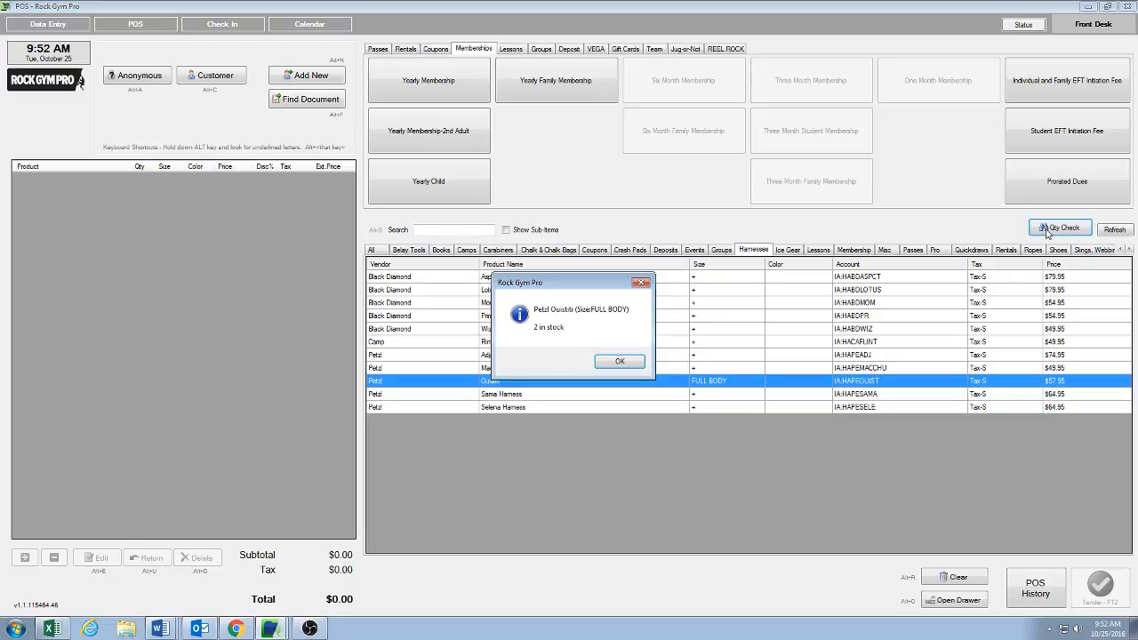
{"action": "left_click", "coordinate": [642, 283]}
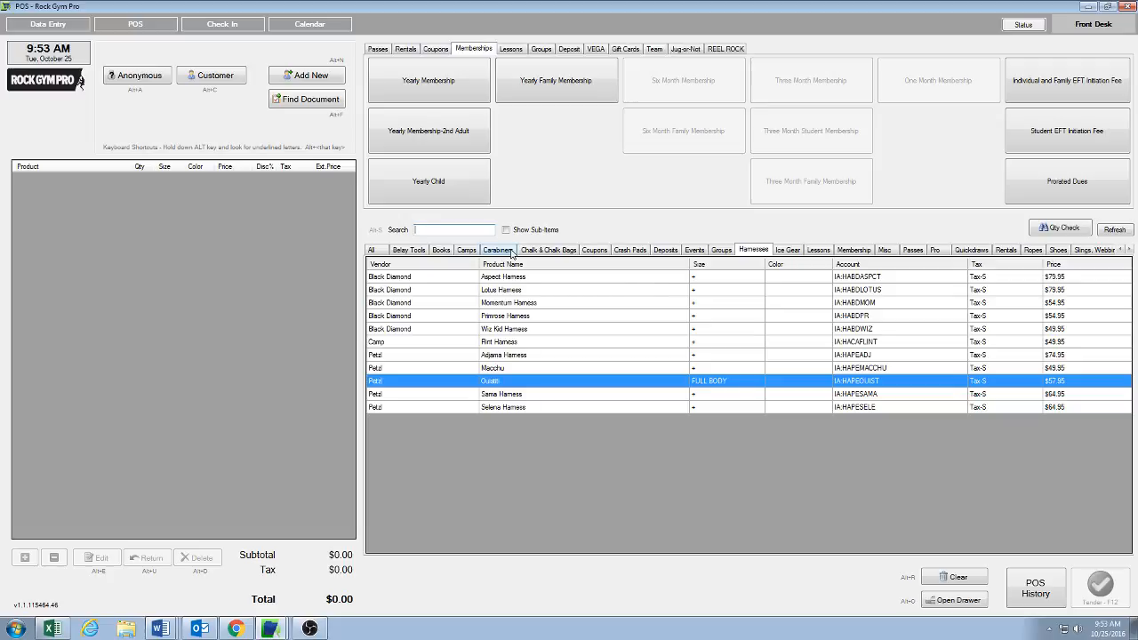
Step: Open product management from the Data Entry screen, entering the staff PIN
{"action": "left_click", "coordinate": [38, 26]}
{"action": "left_click", "coordinate": [21, 43]}
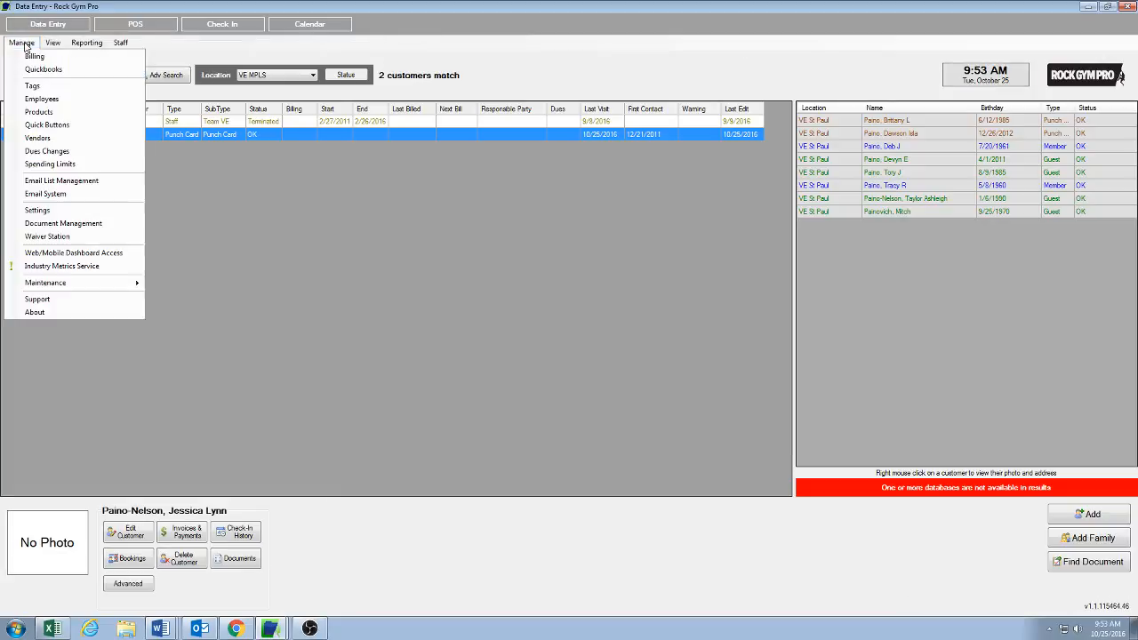
{"action": "left_click", "coordinate": [26, 116]}
{"action": "type", "text": "****"}
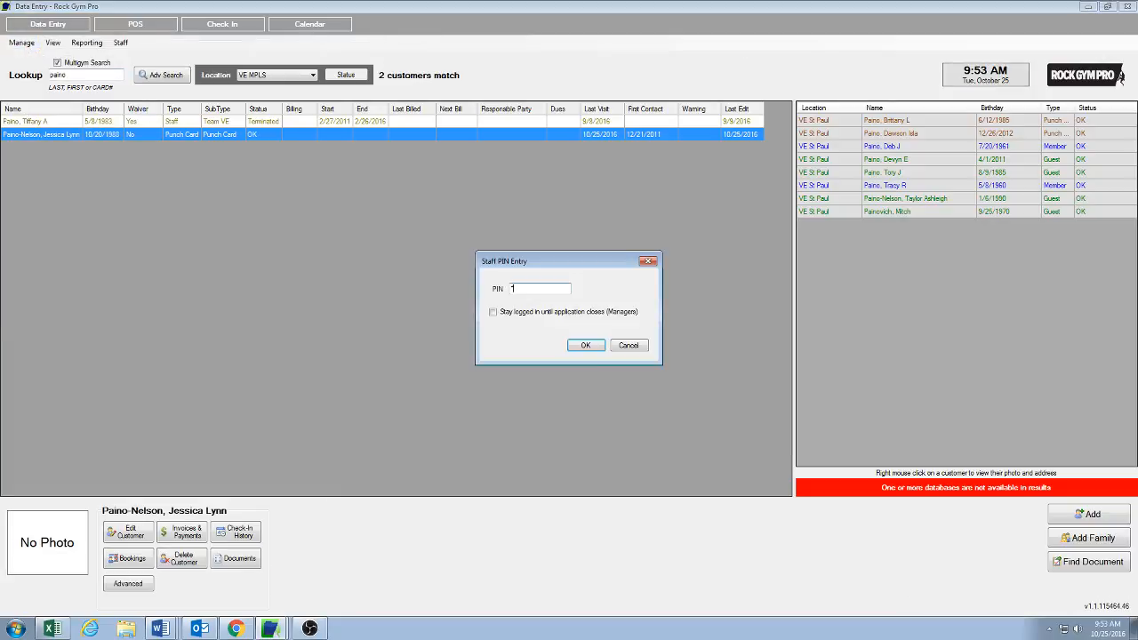
{"action": "key", "text": "Return"}
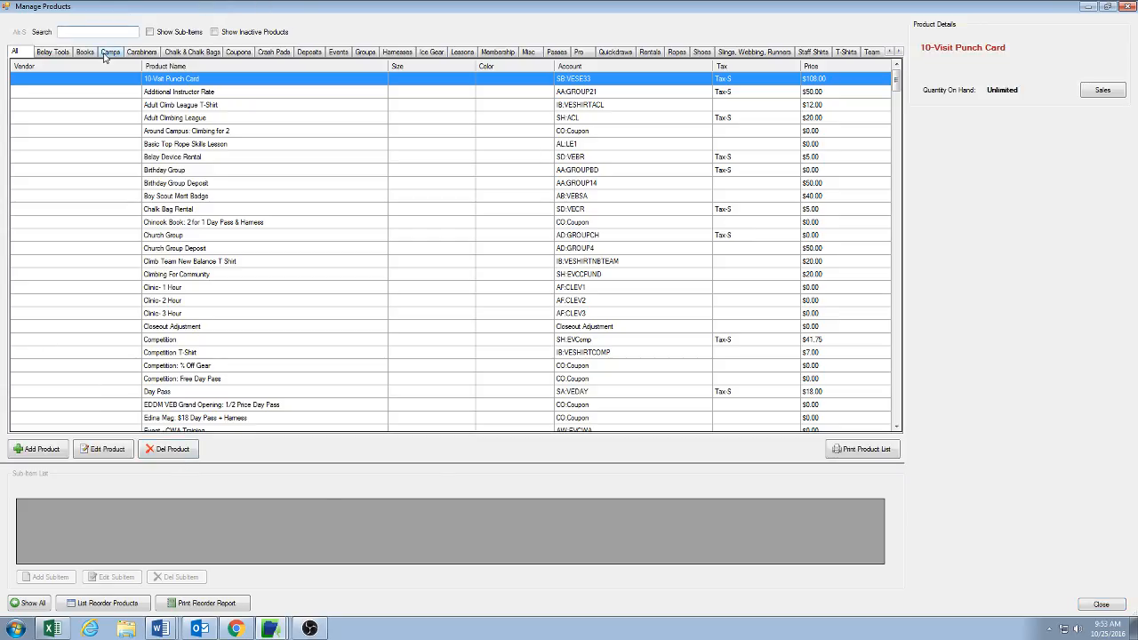
Step: Review the Momentum Harness product's edit settings in the Harnesses category, cancel, and return to the POS
{"action": "left_click", "coordinate": [397, 54]}
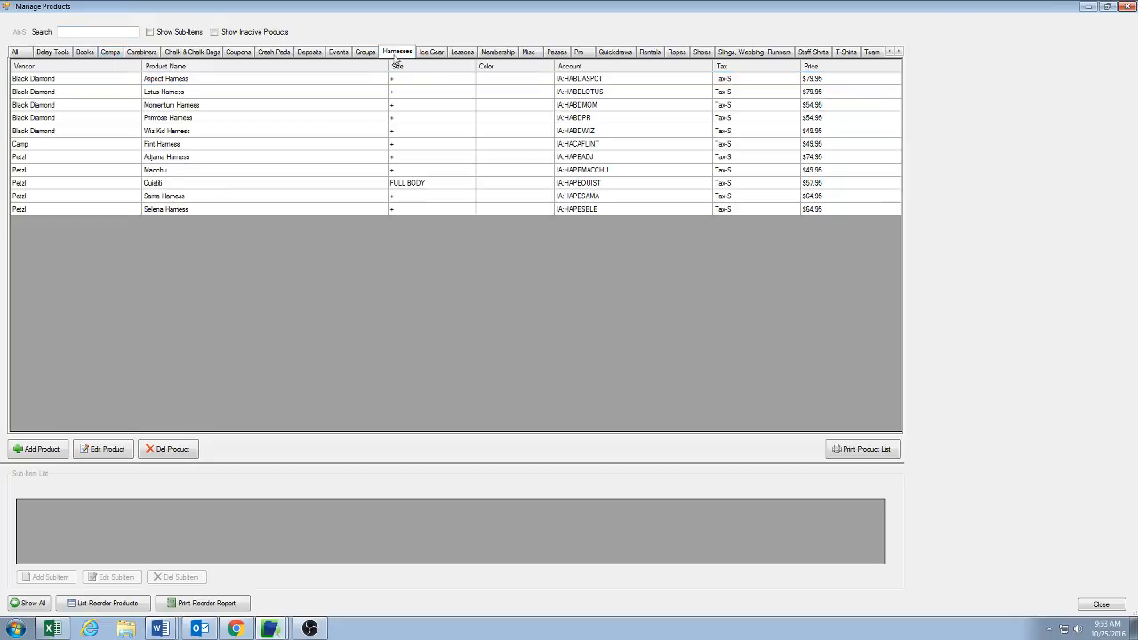
{"action": "left_click", "coordinate": [187, 107]}
{"action": "double_click", "coordinate": [187, 106]}
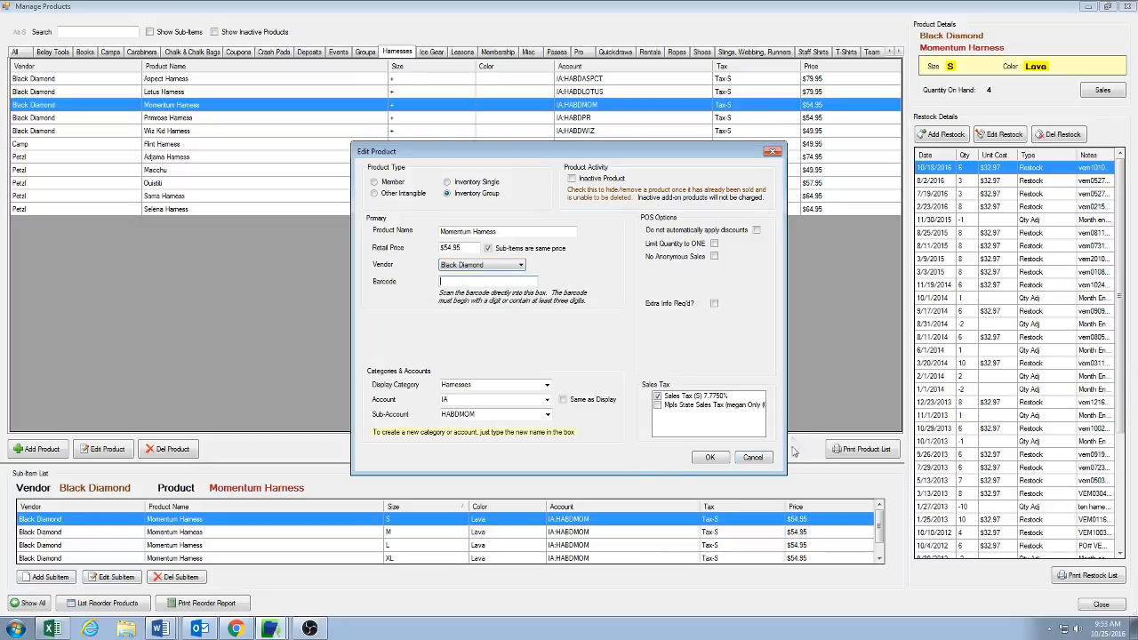
{"action": "left_click", "coordinate": [754, 458]}
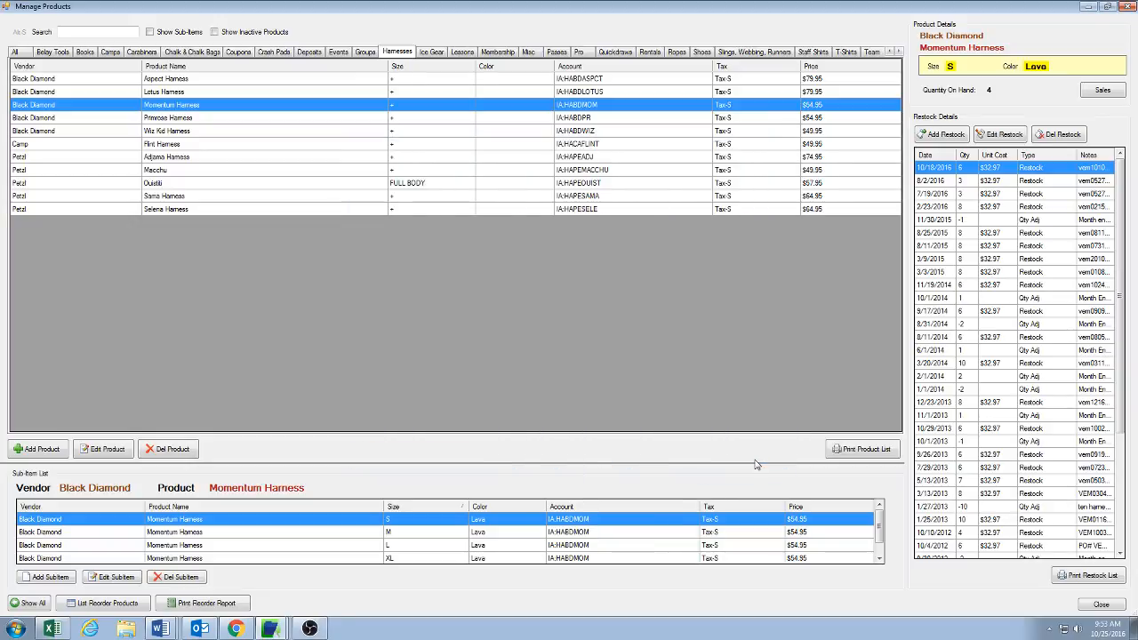
{"action": "left_click", "coordinate": [1102, 605]}
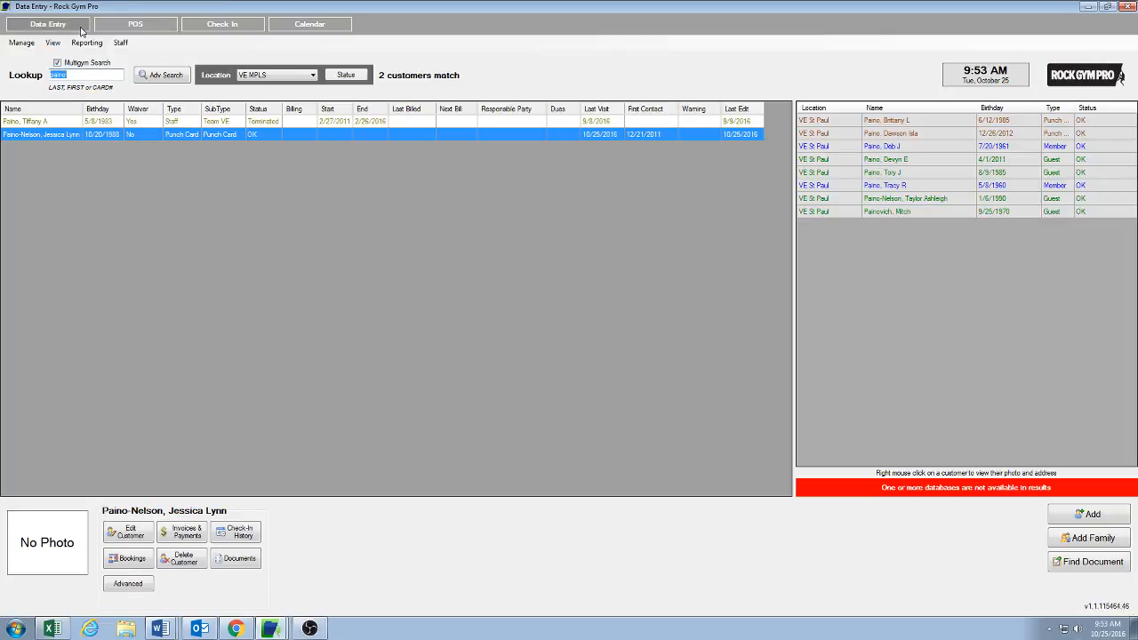
{"action": "left_click", "coordinate": [138, 24]}
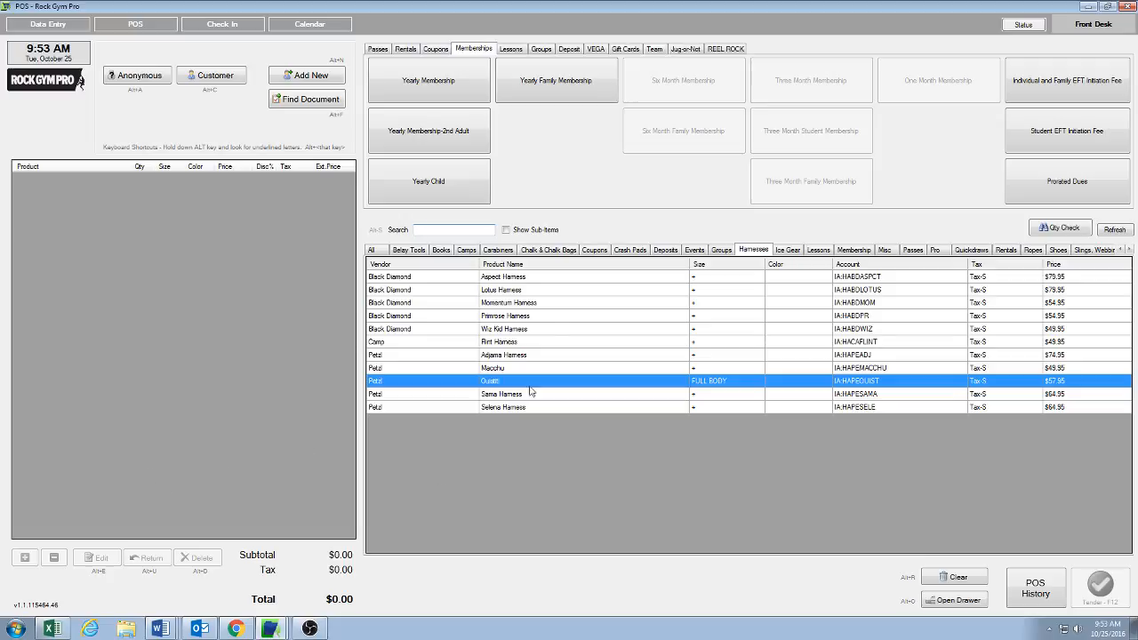
Step: Browse the crash pad products and their prices in the POS item list
{"action": "left_click", "coordinate": [630, 251]}
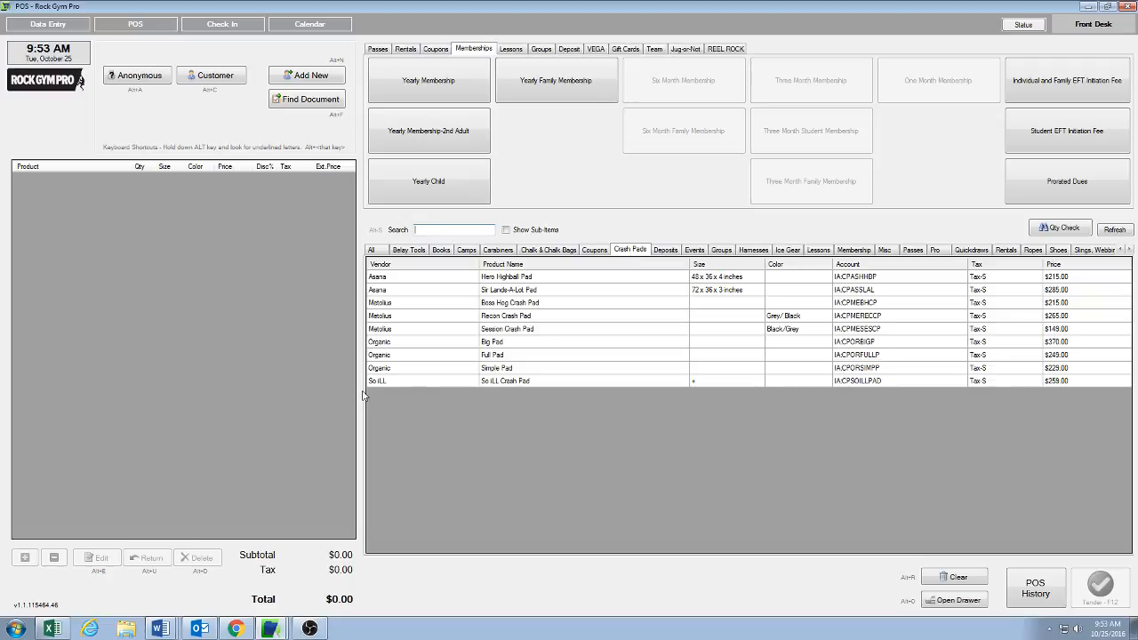
{"action": "left_click", "coordinate": [520, 371]}
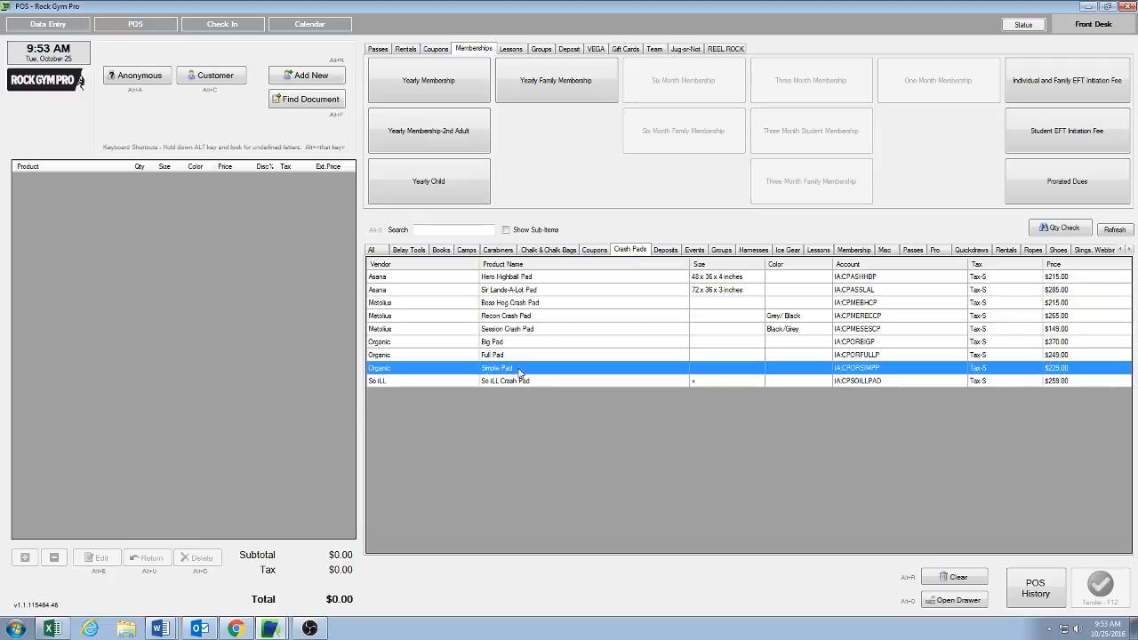
{"action": "left_click", "coordinate": [509, 346]}
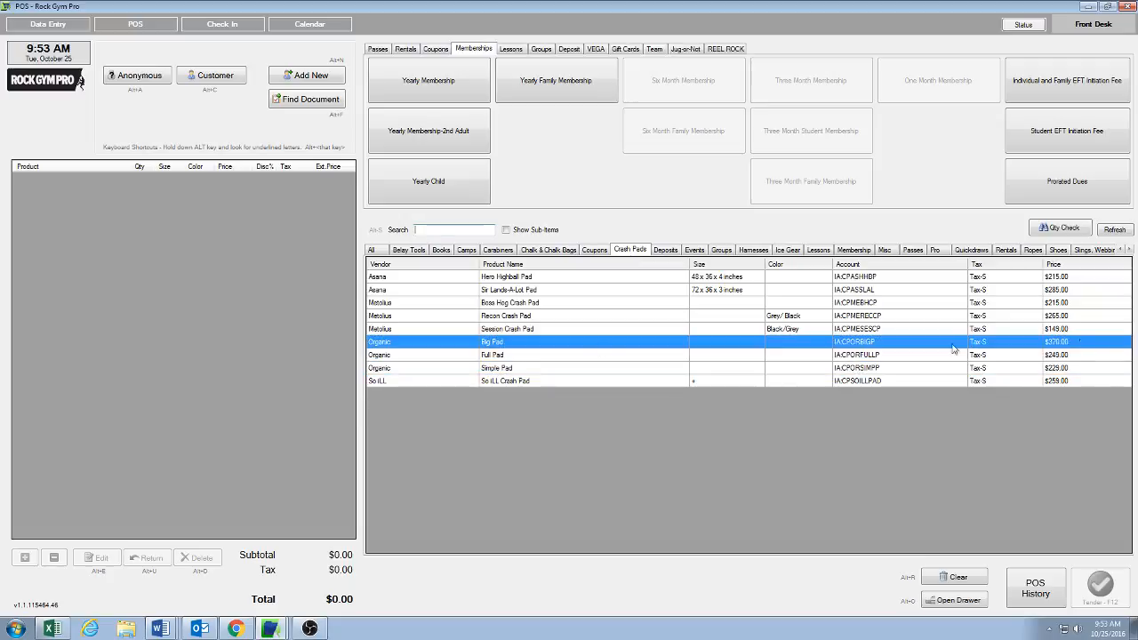
{"action": "left_click", "coordinate": [1084, 371]}
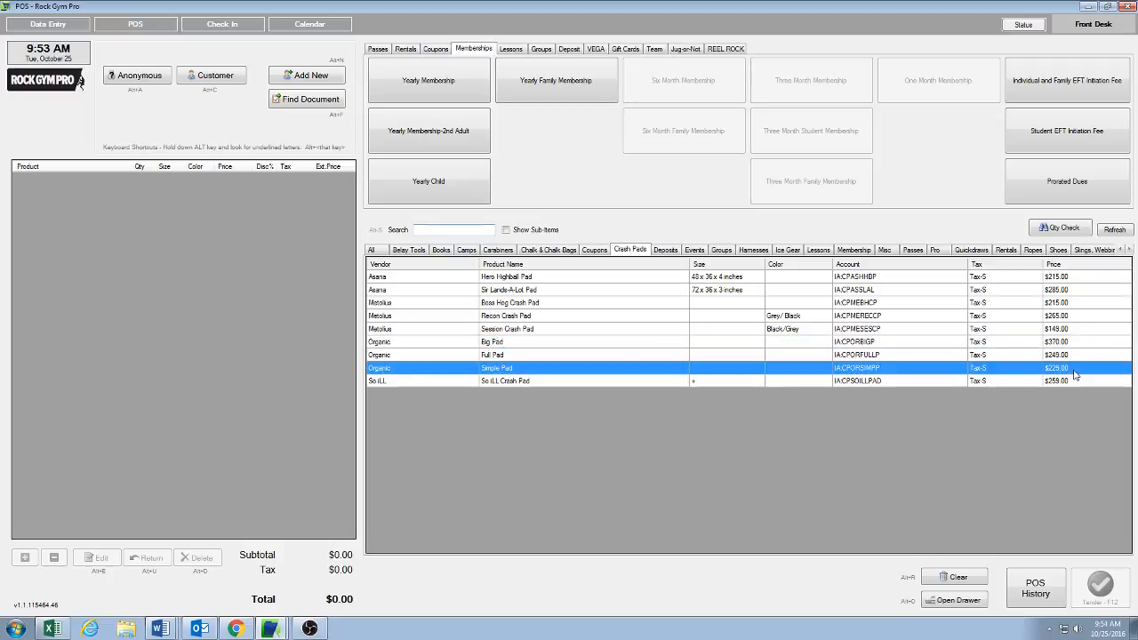
{"action": "left_click", "coordinate": [1077, 342]}
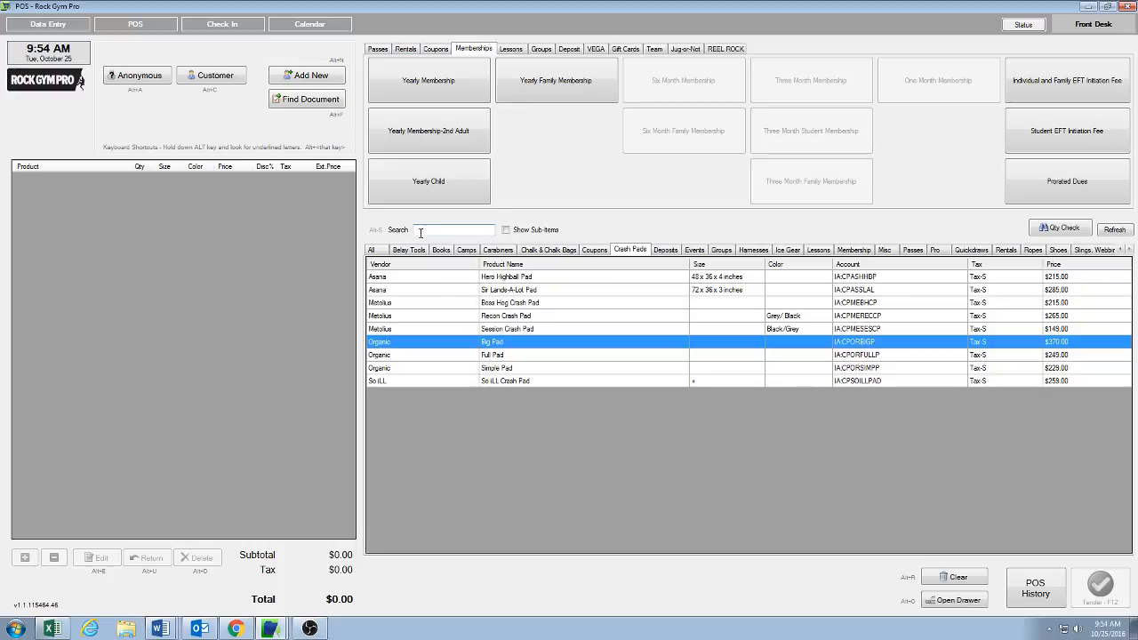
Step: Search the products for gift and open the Gift Card item
{"action": "type", "text": "gi"}
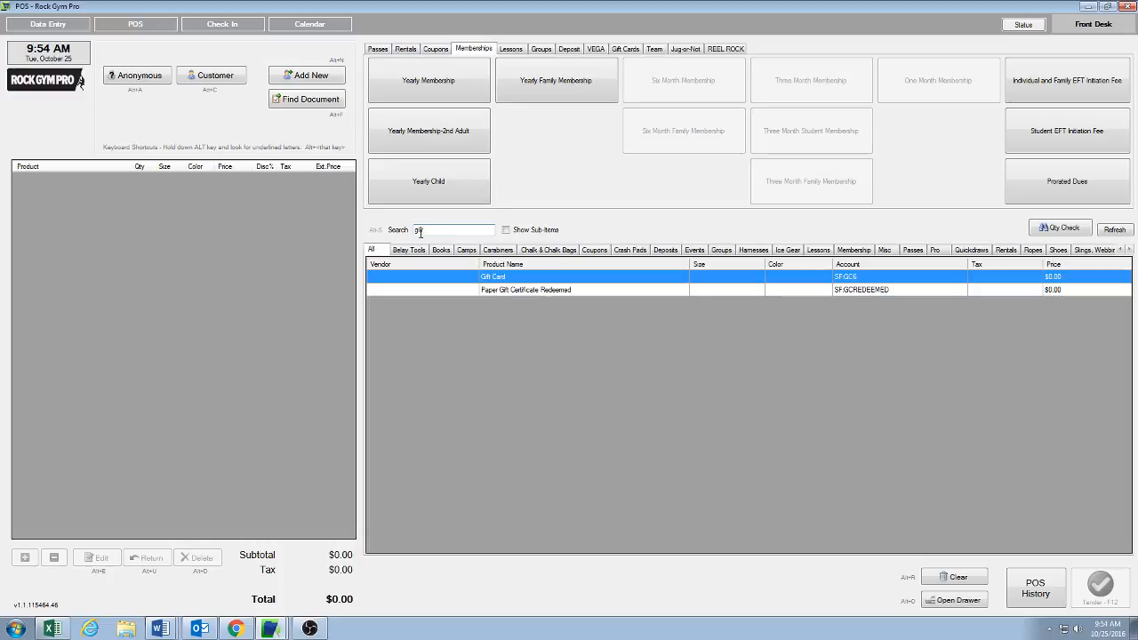
{"action": "type", "text": "ft"}
{"action": "left_click", "coordinate": [498, 293]}
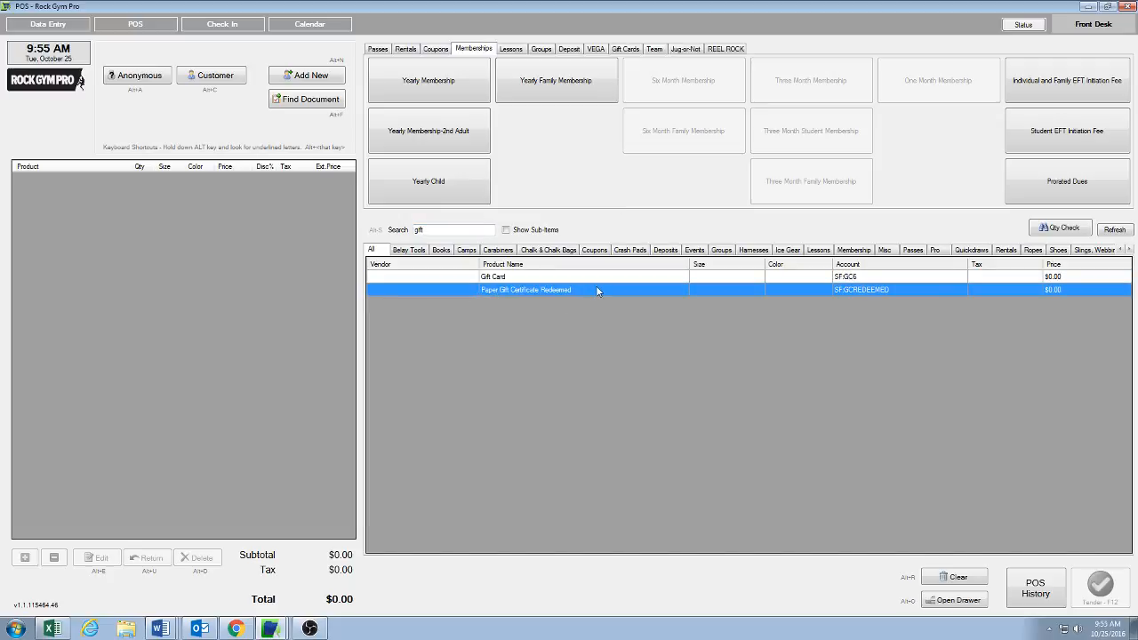
{"action": "key", "text": "alt+s"}
{"action": "left_click", "coordinate": [510, 278]}
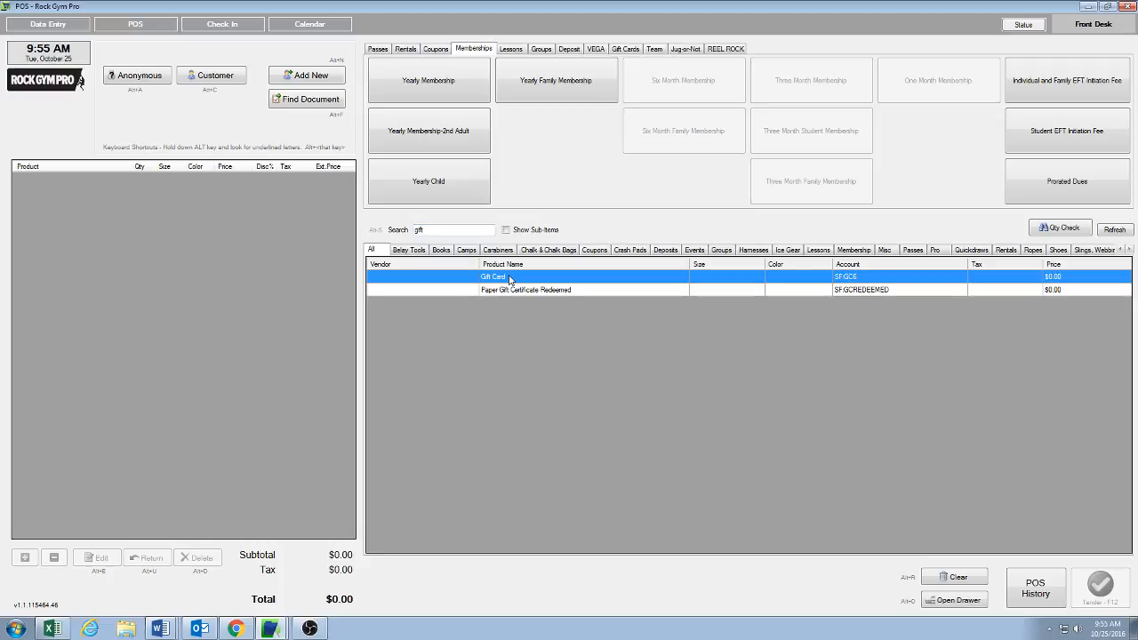
{"action": "double_click", "coordinate": [511, 278]}
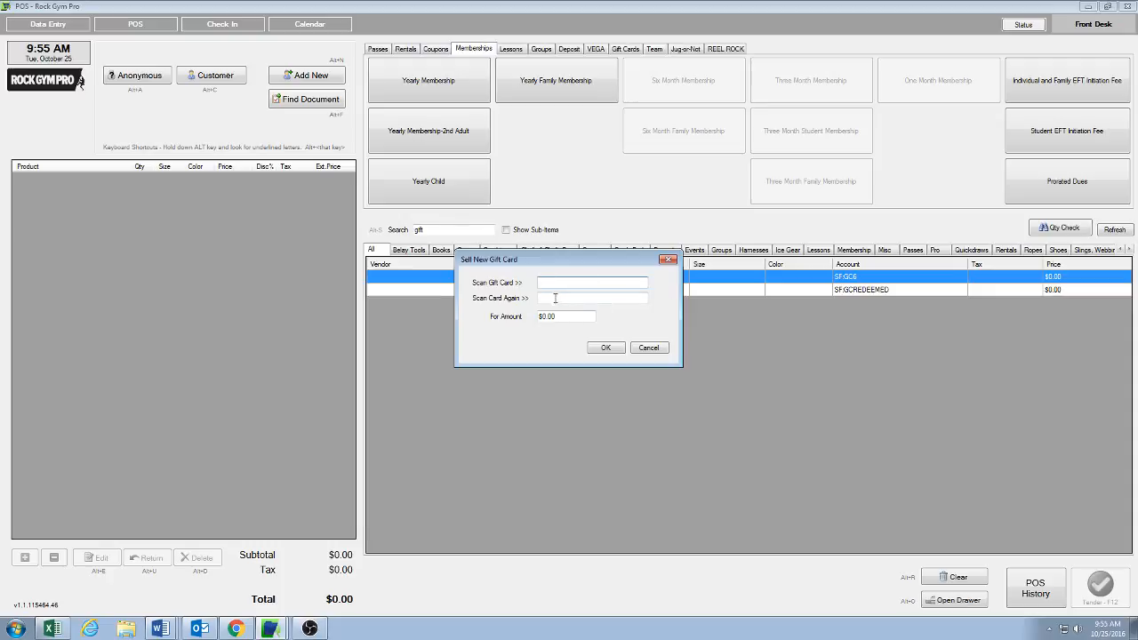
Step: Sell a new $50 gift card by entering its card number twice, then clear the whole transaction
{"action": "type", "text": "12345789"}
{"action": "left_click", "coordinate": [563, 299]}
{"action": "type", "text": "123457"}
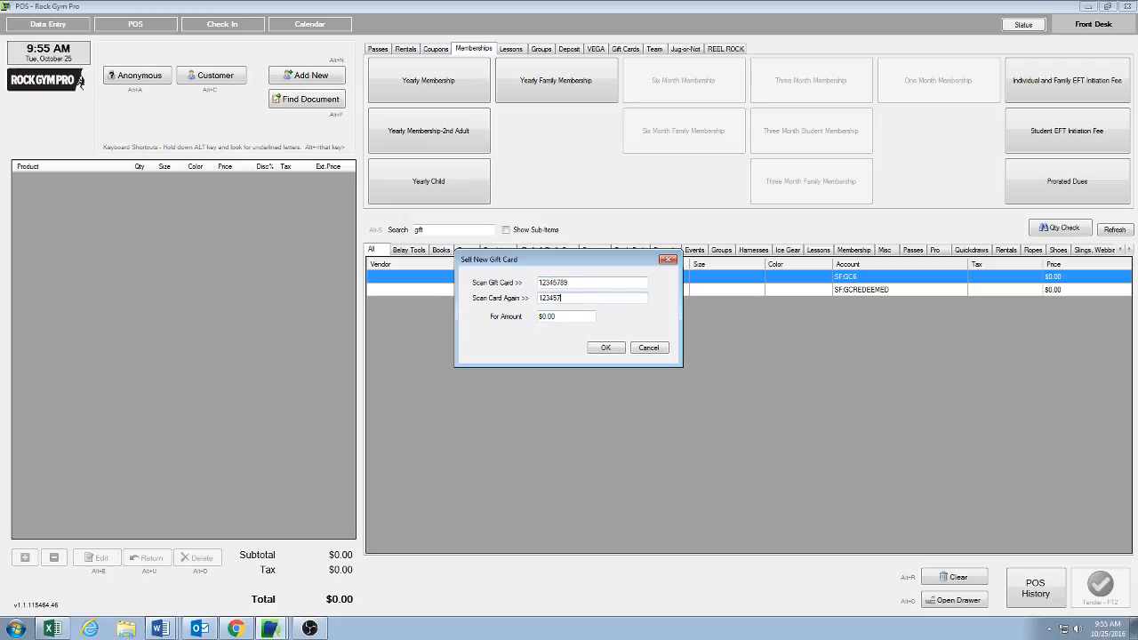
{"action": "type", "text": "89"}
{"action": "key", "text": "Tab"}
{"action": "type", "text": "50"}
{"action": "left_click", "coordinate": [605, 347]}
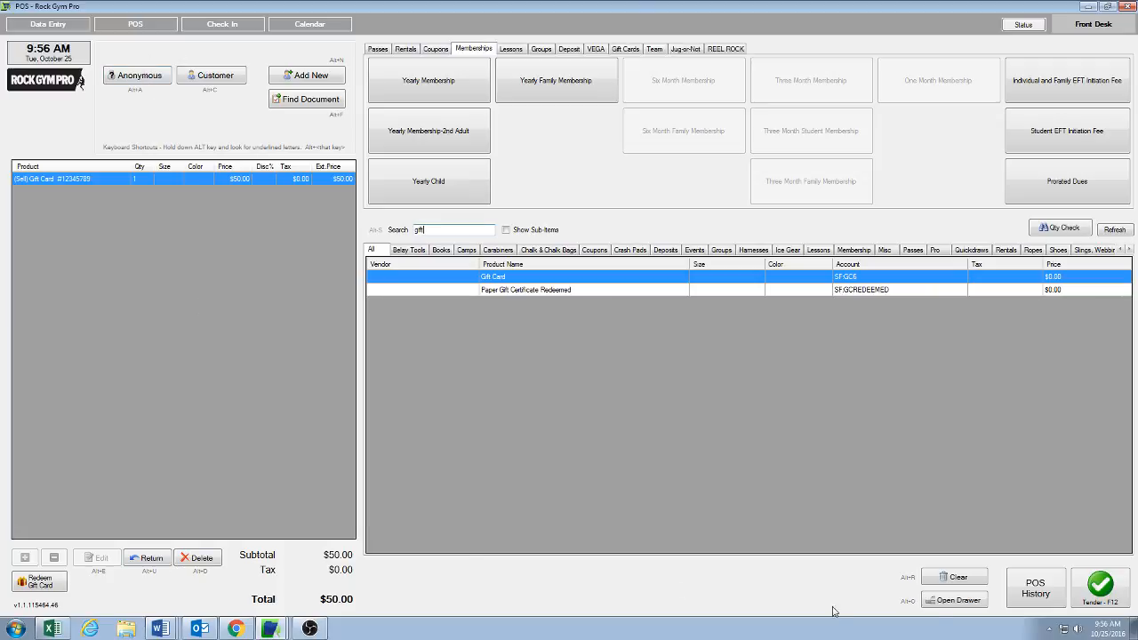
{"action": "left_click", "coordinate": [974, 578]}
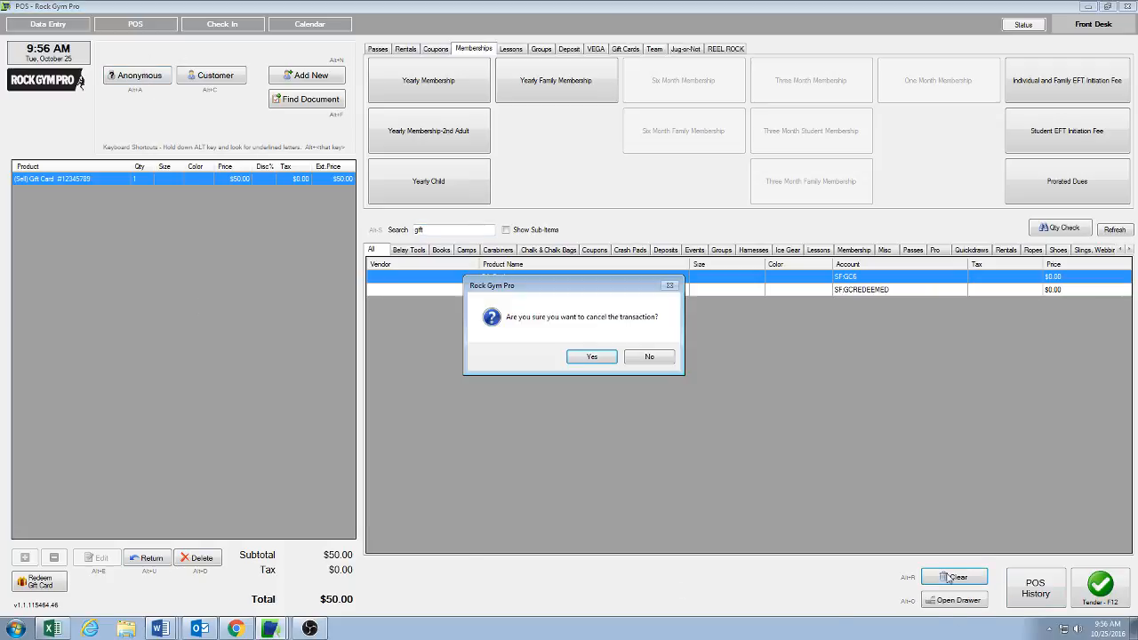
{"action": "left_click", "coordinate": [589, 358]}
Step: Add a Day Pass to the sale and open gift card redemption, cancelling it
{"action": "left_click", "coordinate": [380, 49]}
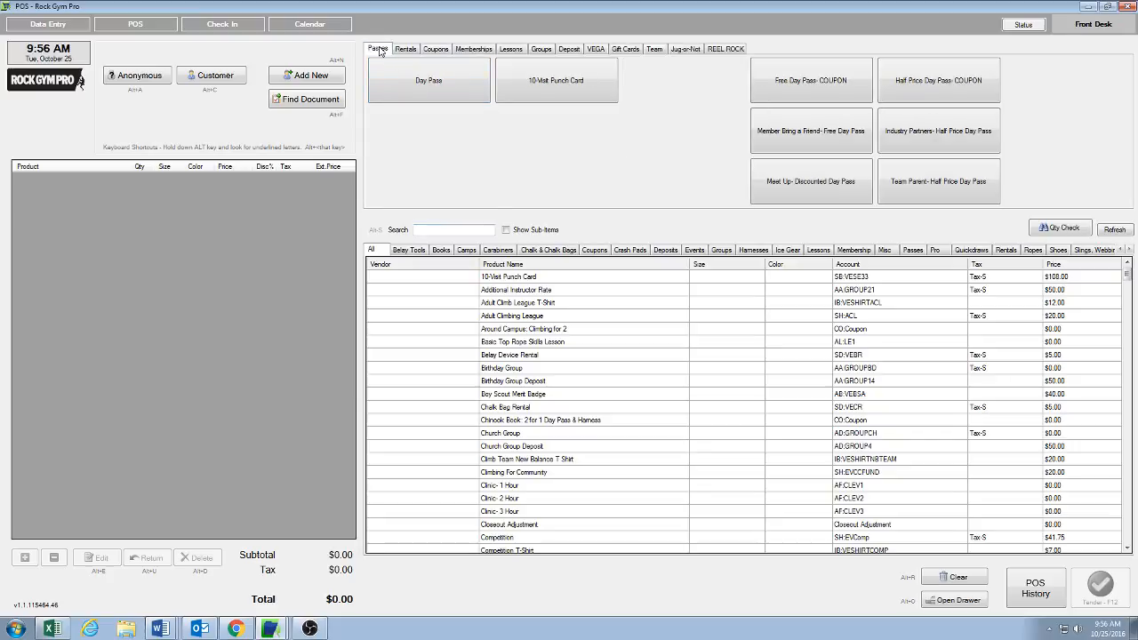
{"action": "left_click", "coordinate": [421, 83]}
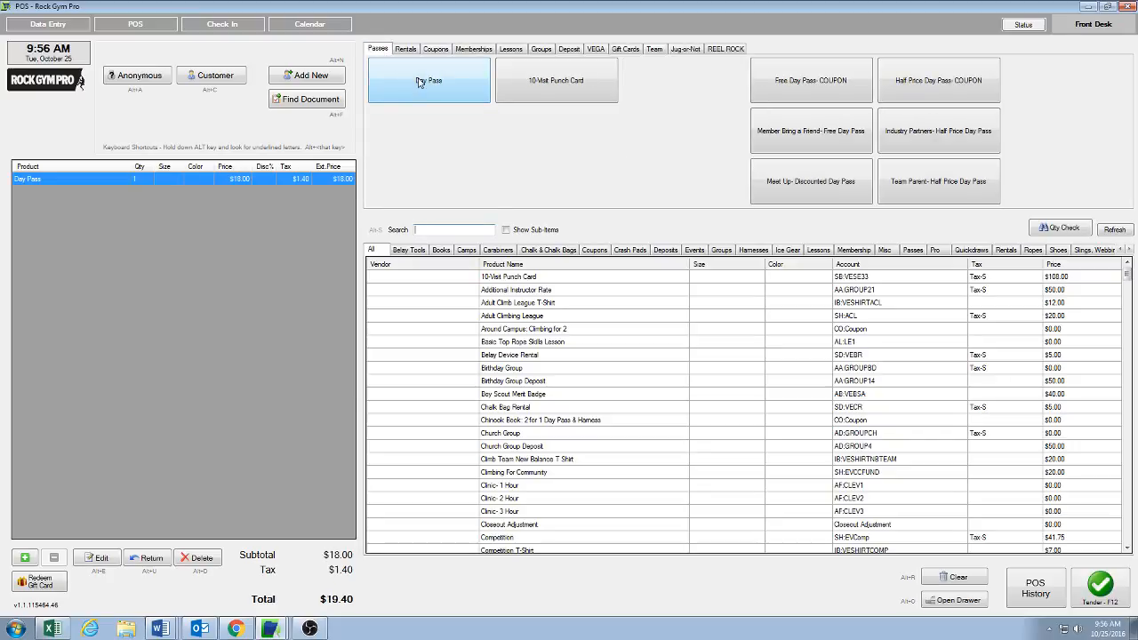
{"action": "left_click", "coordinate": [51, 586]}
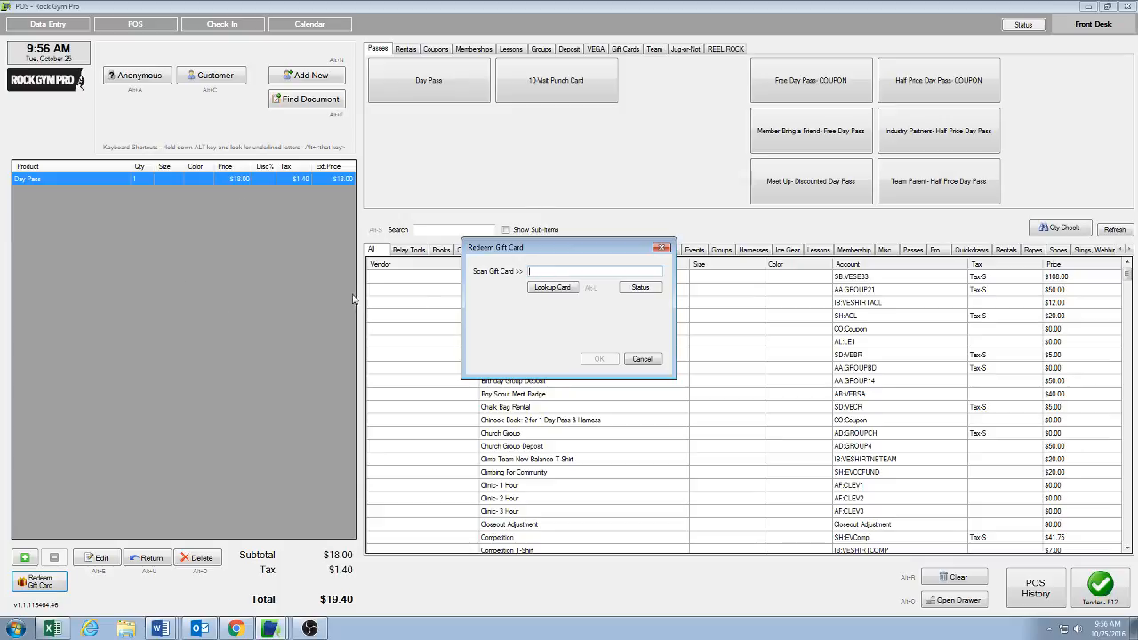
{"action": "left_click", "coordinate": [640, 360]}
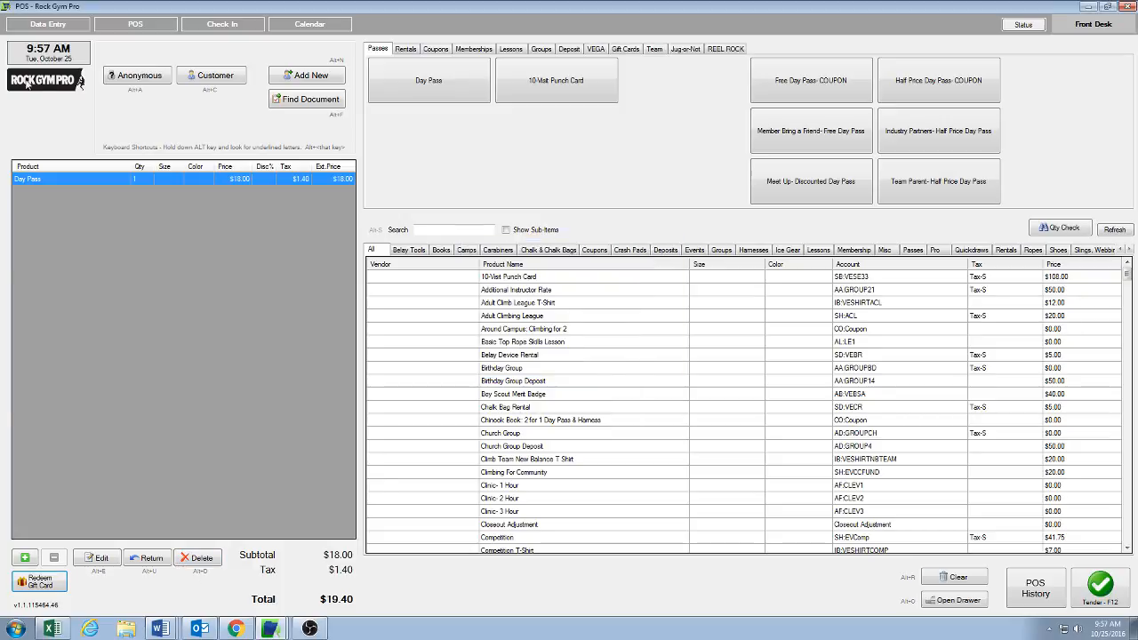
Step: Delete the Day Pass from the sale
{"action": "left_click", "coordinate": [197, 558]}
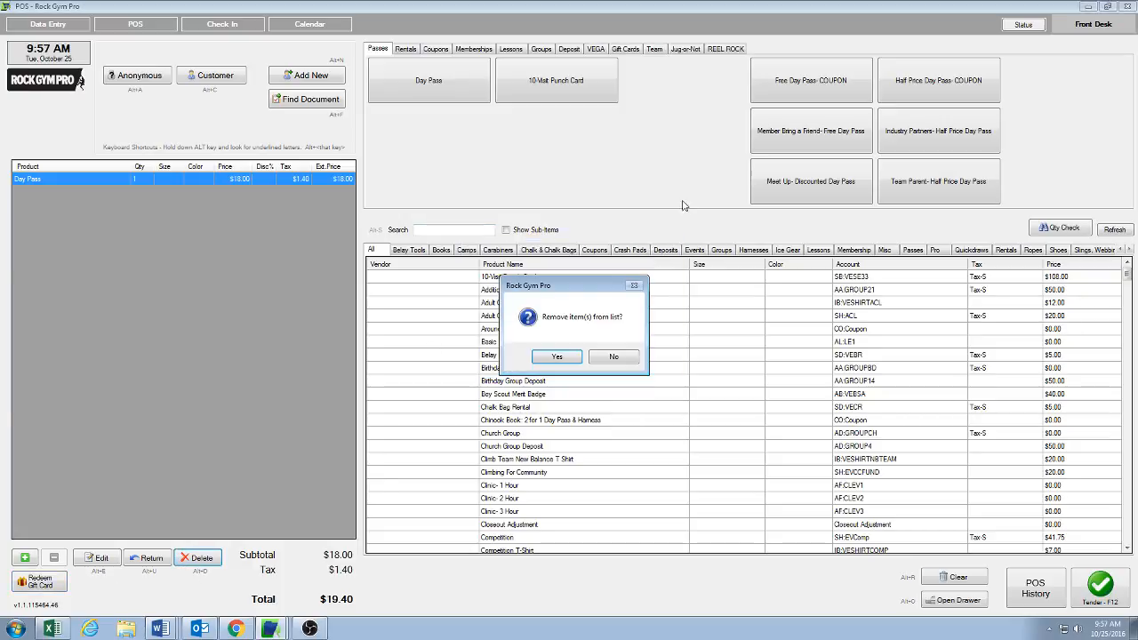
{"action": "left_click", "coordinate": [546, 359]}
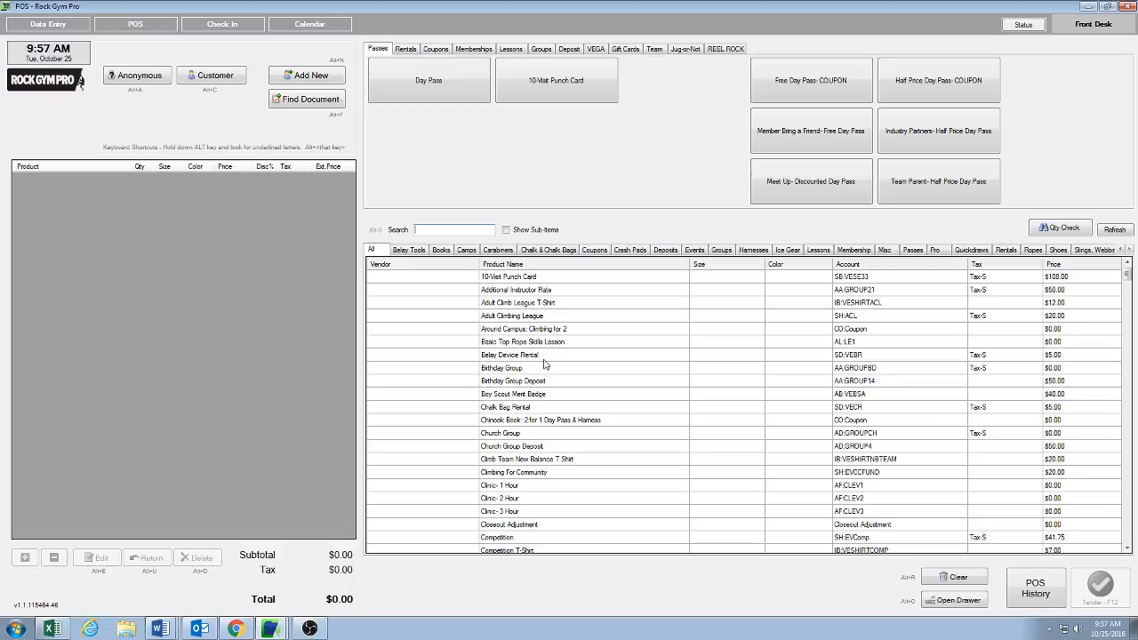
Step: Open the POS history for today's front-desk register and browse its Membership/Sales Links and Invoices lists
{"action": "left_click", "coordinate": [1044, 580]}
{"action": "key", "text": "Return"}
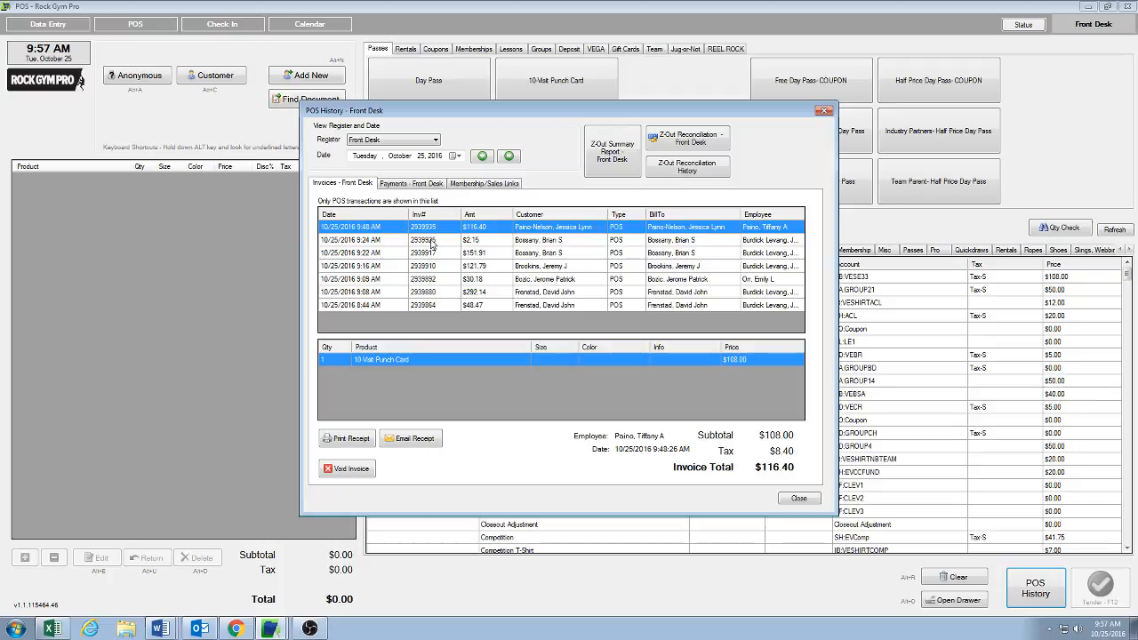
{"action": "left_click", "coordinate": [402, 184]}
{"action": "left_click", "coordinate": [488, 182]}
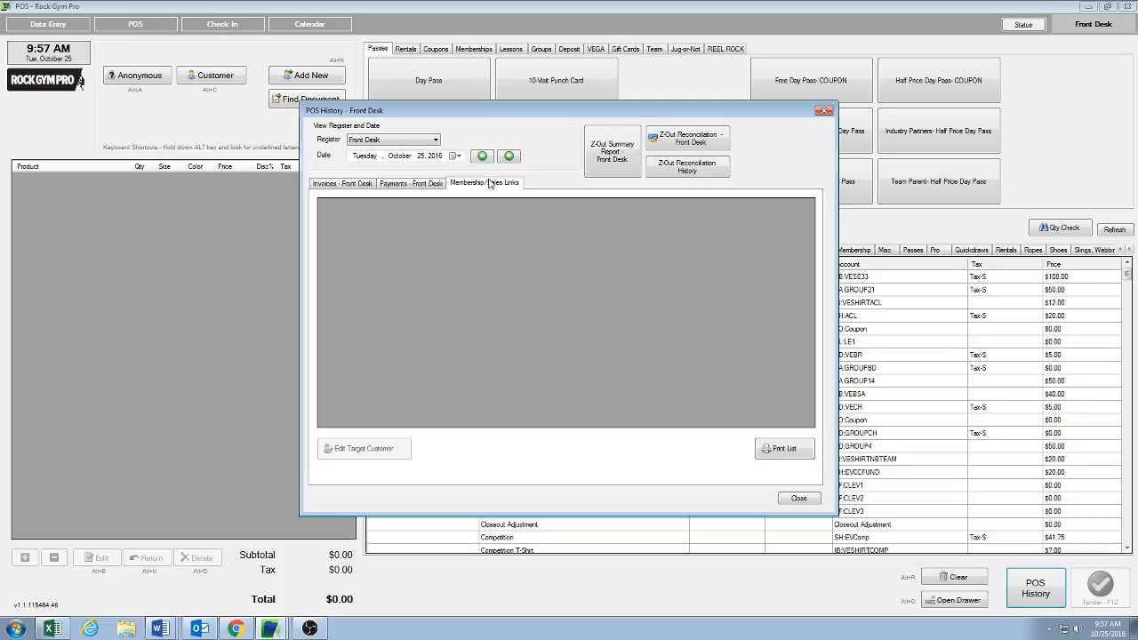
{"action": "left_click", "coordinate": [331, 184]}
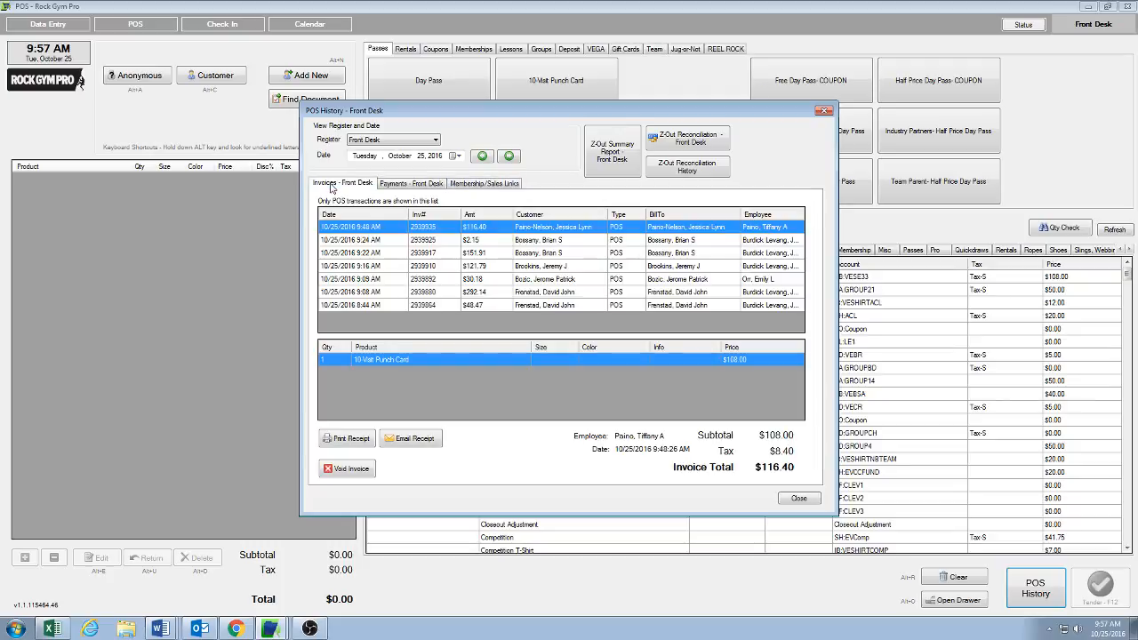
Step: Void the most recent 10-Visit Punch Card invoice, confirm the void, and close the POS history
{"action": "left_click", "coordinate": [340, 475]}
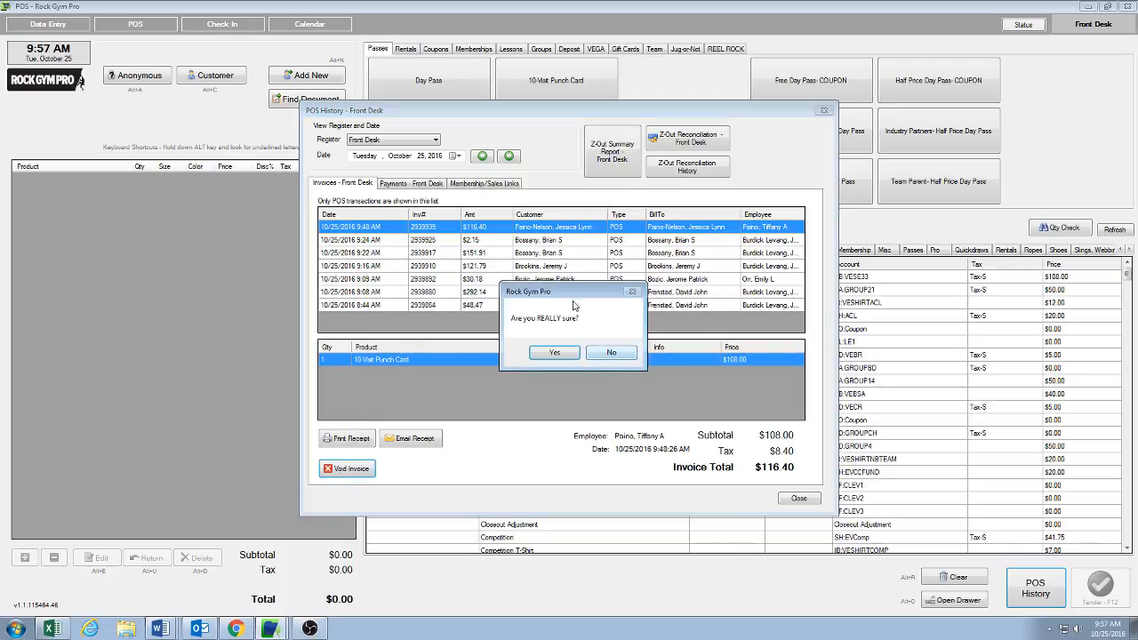
{"action": "left_click", "coordinate": [545, 353]}
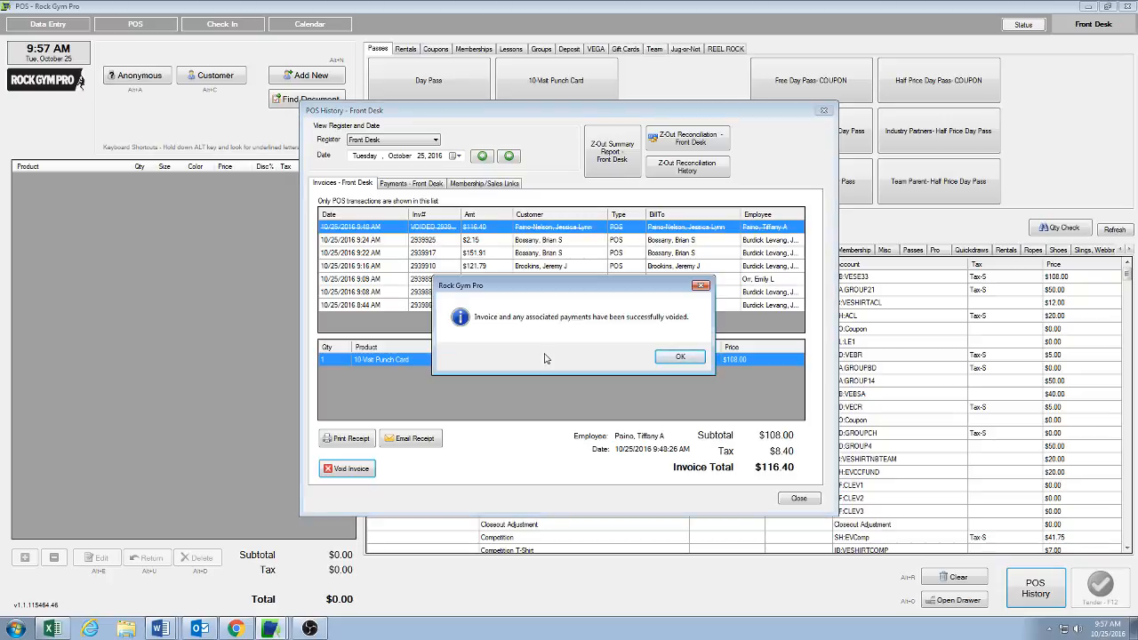
{"action": "left_click", "coordinate": [682, 357]}
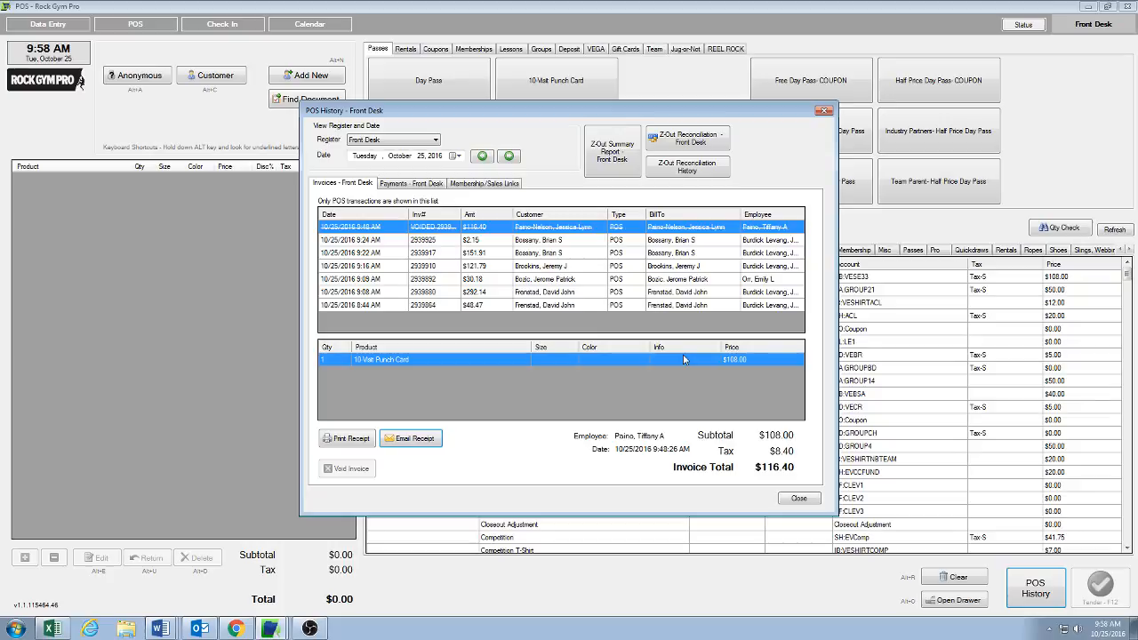
{"action": "left_click", "coordinate": [796, 500]}
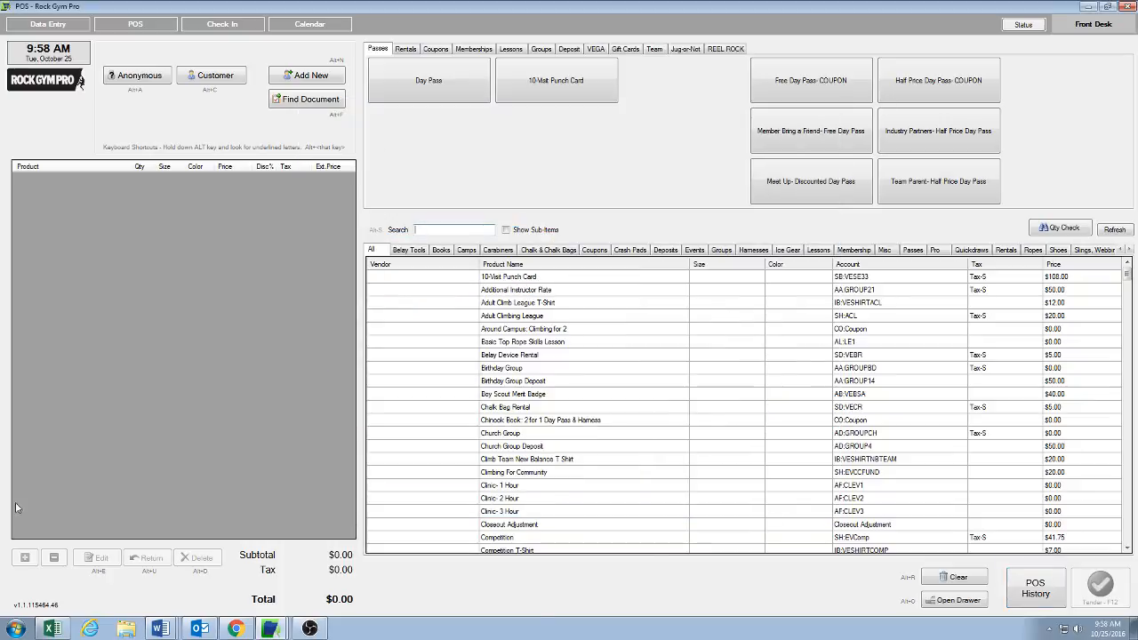